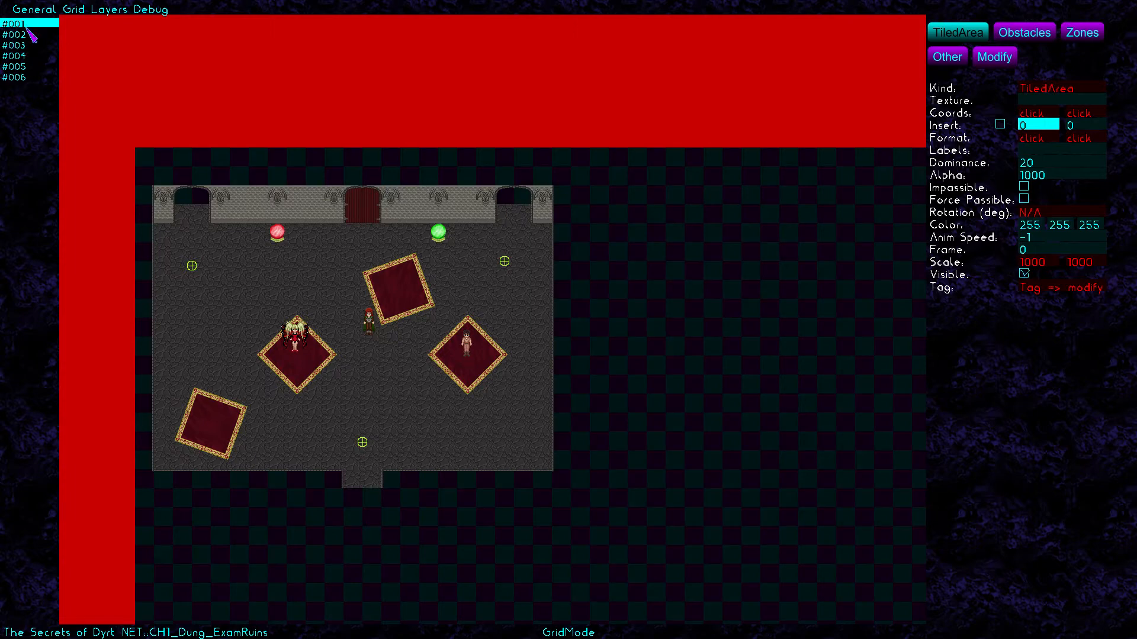
Inspect layers #005, #006 and #001, ending on layer #006's room with blue markers
{"action": "left_click", "coordinate": [29, 66]}
{"action": "left_click", "coordinate": [33, 77]}
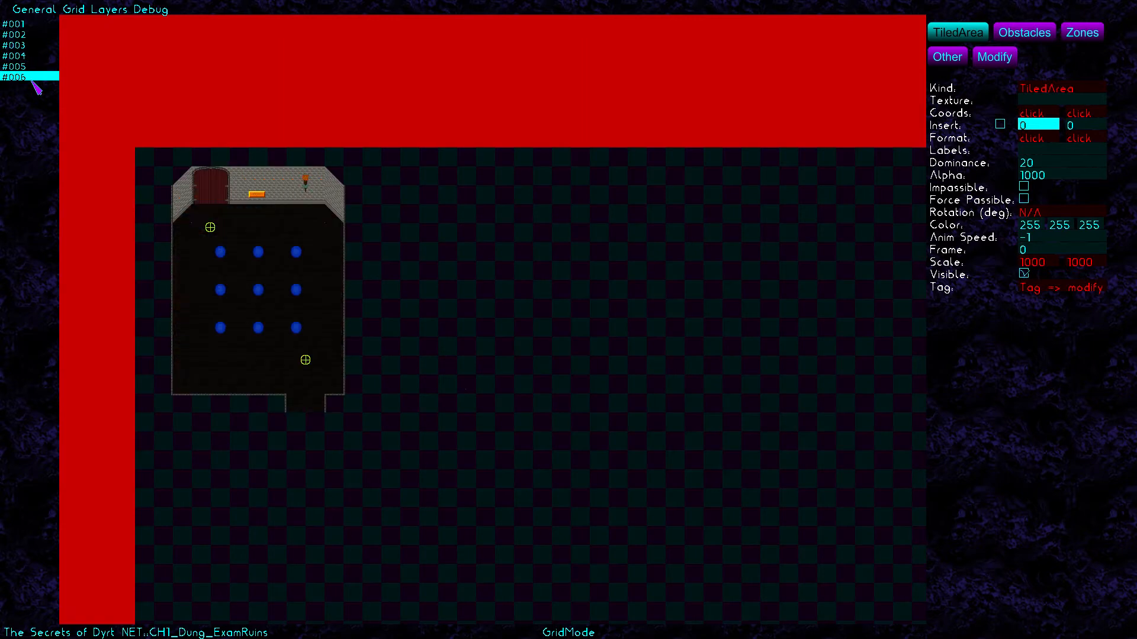
{"action": "left_click", "coordinate": [26, 23]}
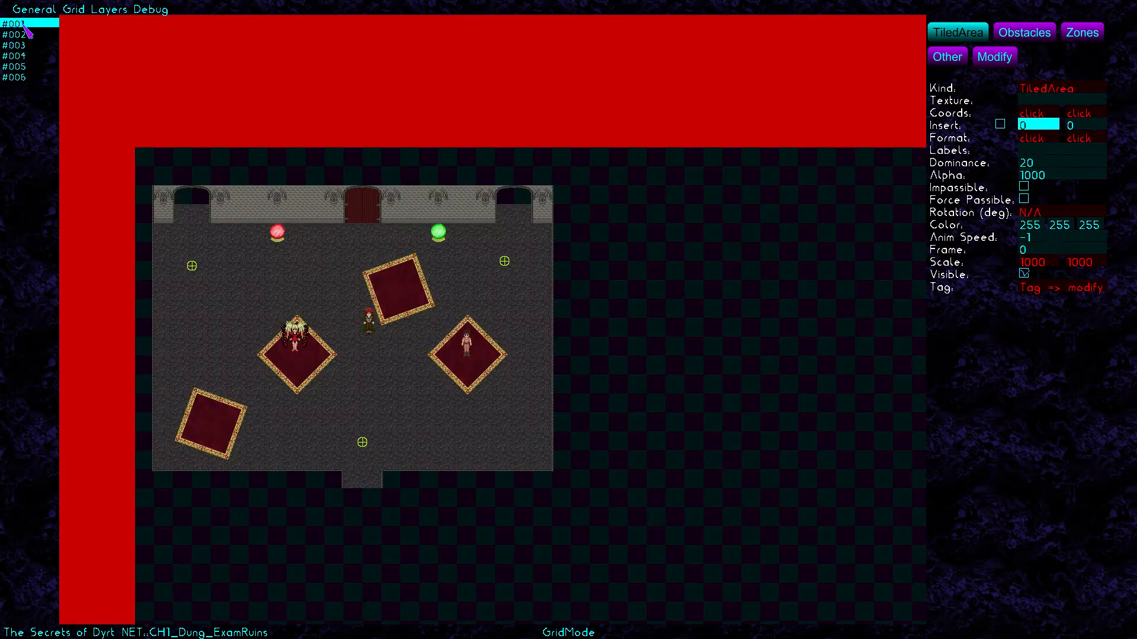
{"action": "left_click", "coordinate": [31, 78]}
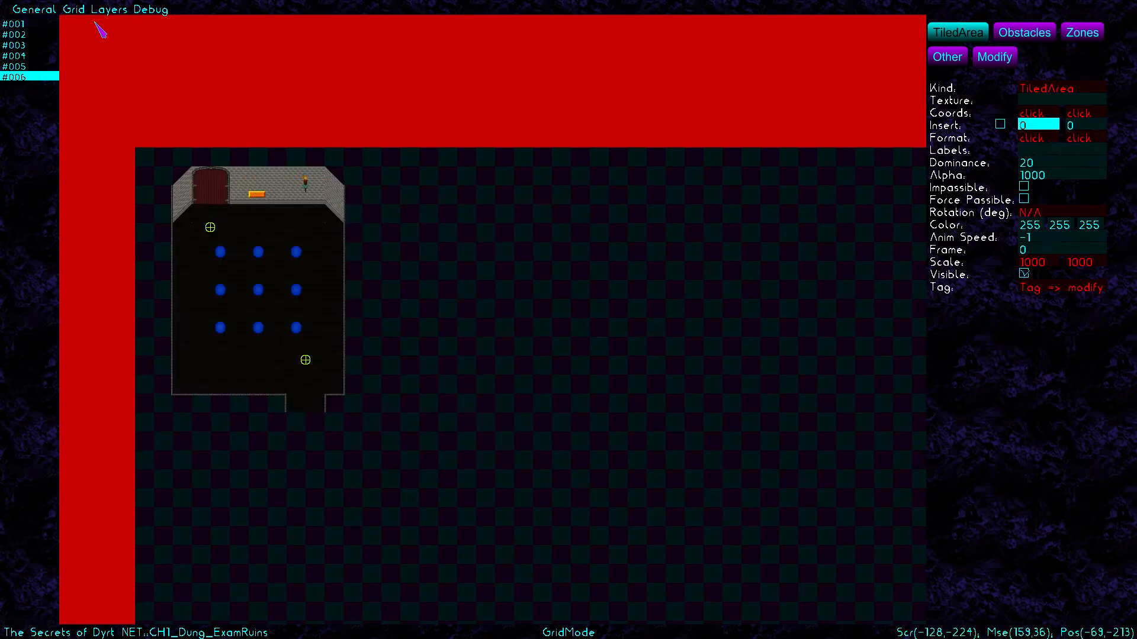
{"action": "left_click", "coordinate": [113, 11]}
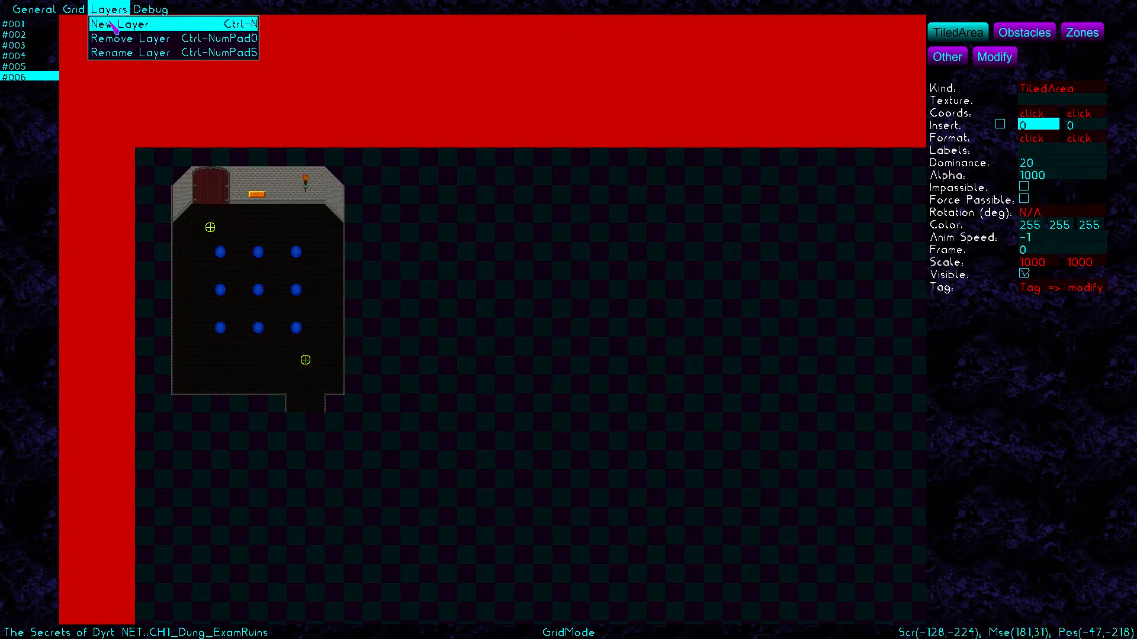
Create a new layer named #007 and switch to it
{"action": "left_click", "coordinate": [113, 26]}
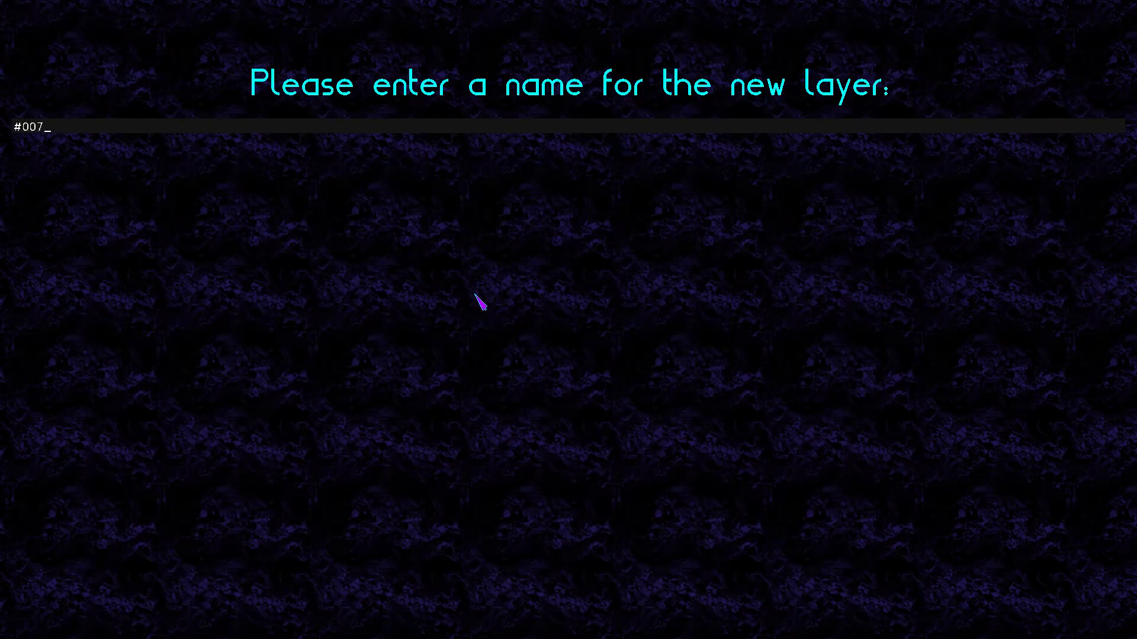
{"action": "key", "text": "Return"}
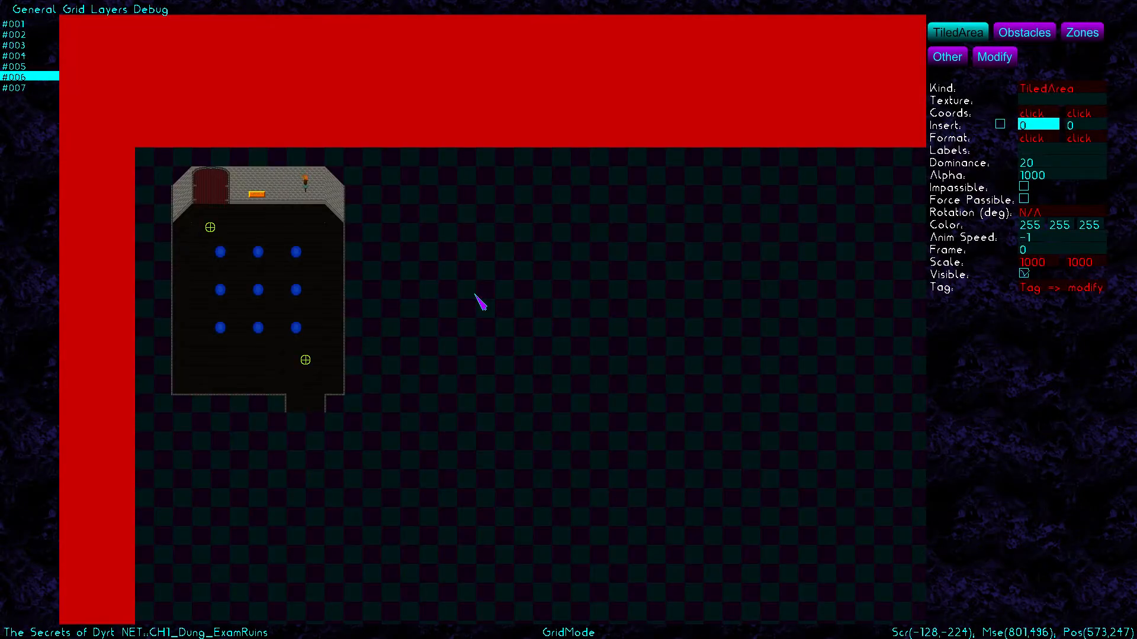
{"action": "left_click", "coordinate": [24, 88]}
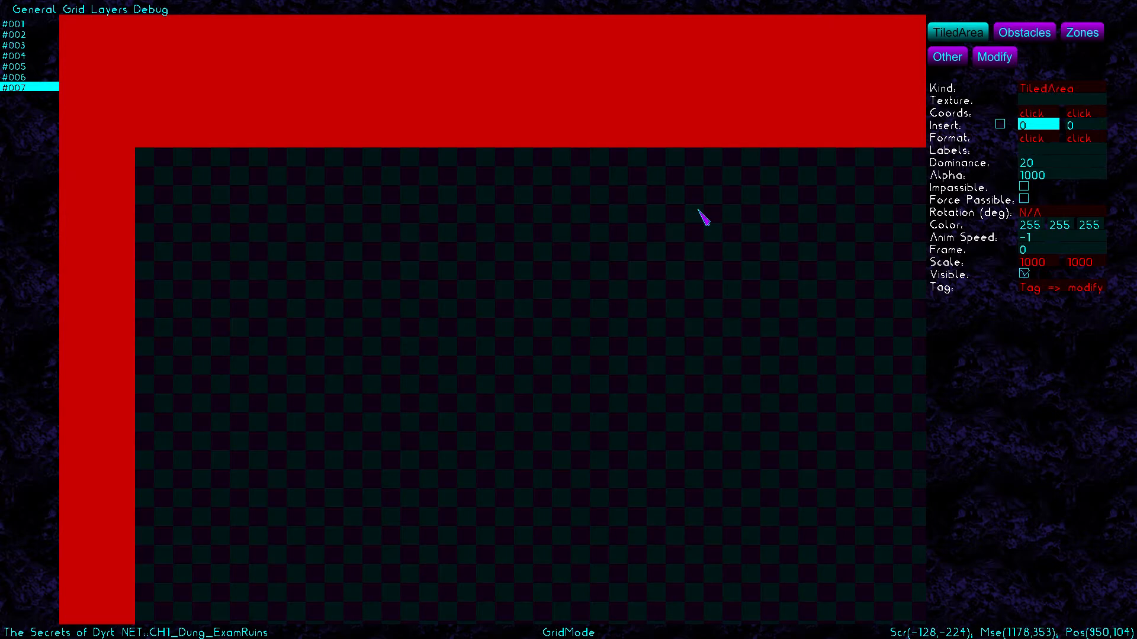
Pan the view with the arrow keys to line up the map's top-left border
{"action": "key", "text": "Down"}
{"action": "key", "text": "Down"}
{"action": "key", "text": "Down"}
{"action": "key", "text": "Down"}
{"action": "key", "text": "Down"}
{"action": "key", "text": "Down"}
{"action": "key", "text": "Down"}
{"action": "key", "text": "Down"}
{"action": "key", "text": "Down"}
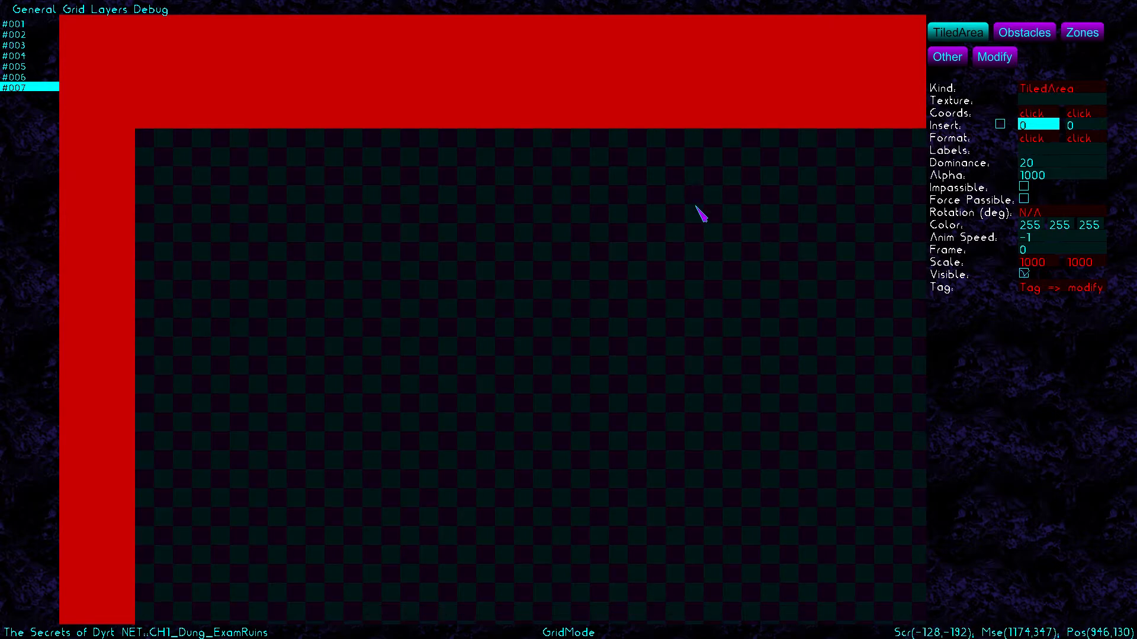
{"action": "key", "text": "Down"}
{"action": "key", "text": "Down"}
{"action": "key", "text": "Down"}
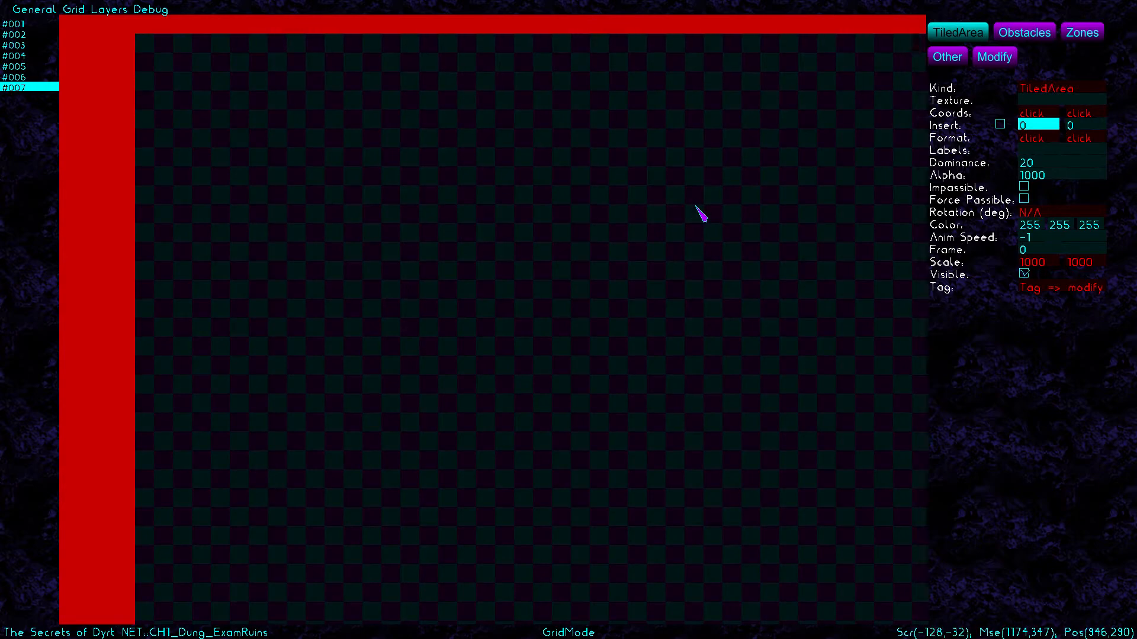
{"action": "key", "text": "Right"}
{"action": "key", "text": "Right"}
{"action": "key", "text": "Right"}
{"action": "key", "text": "Right"}
{"action": "key", "text": "Right"}
{"action": "key", "text": "Right"}
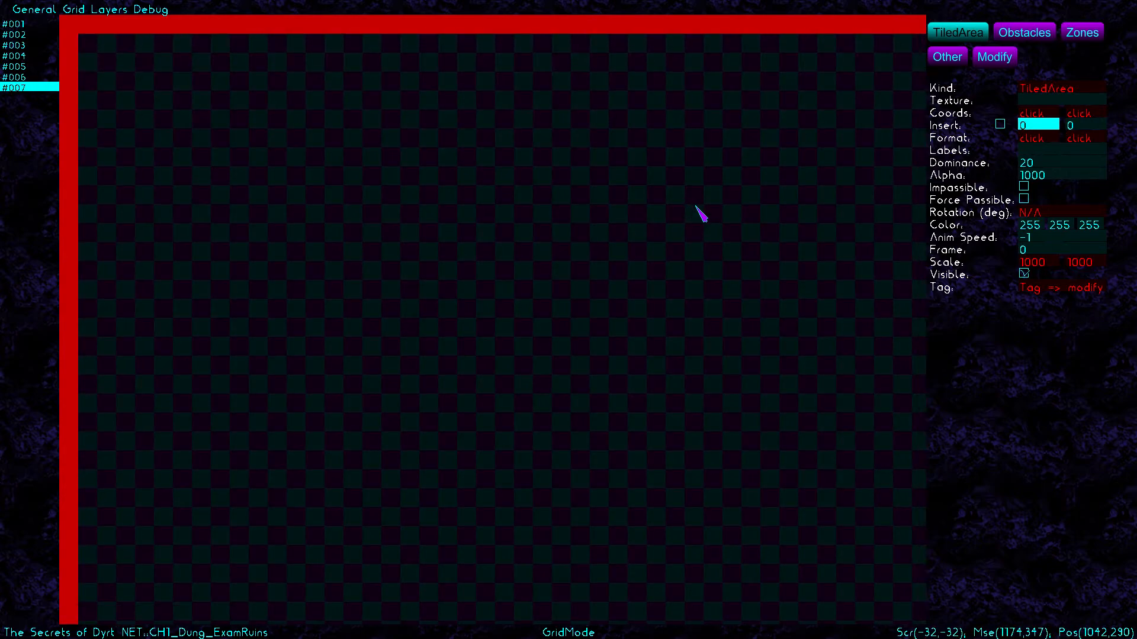
{"action": "key", "text": "Right"}
{"action": "key", "text": "Down"}
{"action": "key", "text": "Right"}
{"action": "key", "text": "Down"}
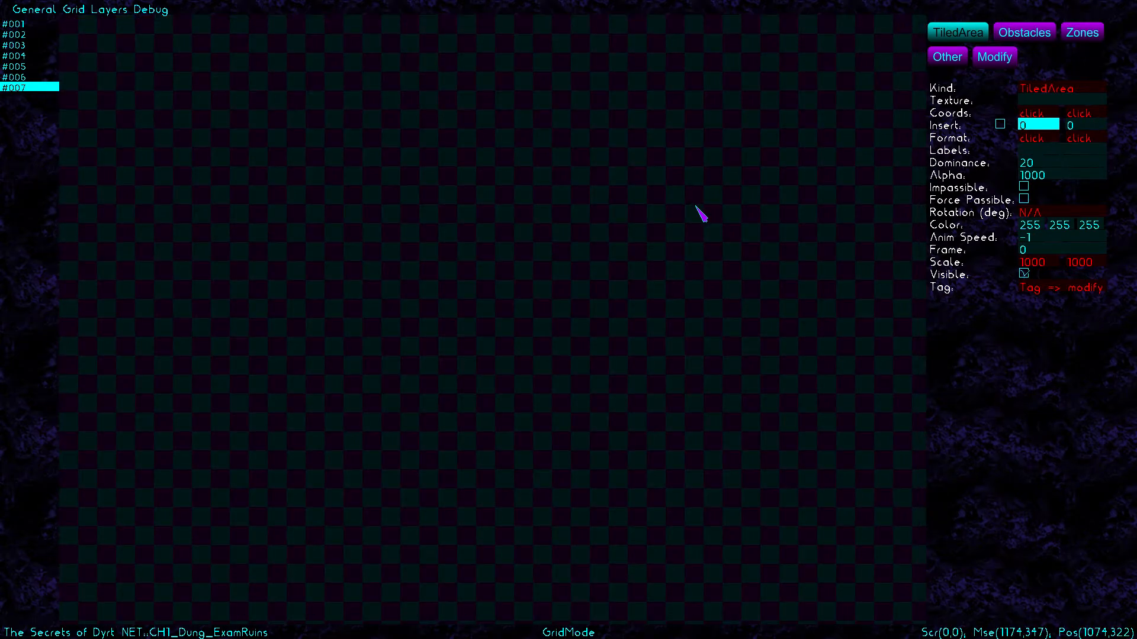
{"action": "key", "text": "Up"}
{"action": "key", "text": "Left"}
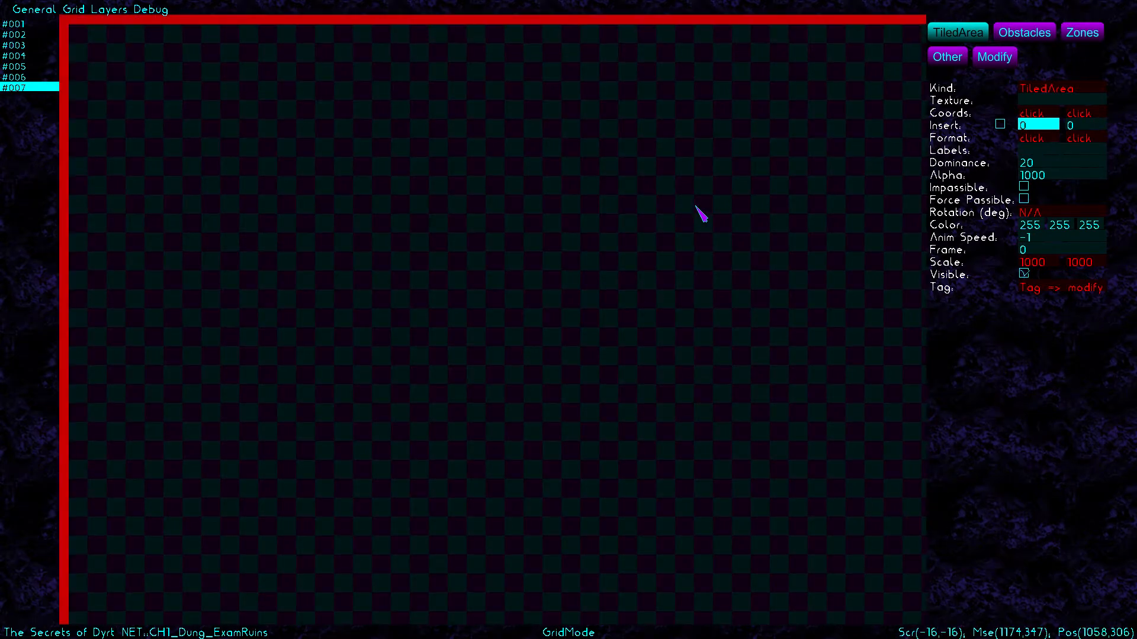
{"action": "key", "text": "Up"}
{"action": "key", "text": "Left"}
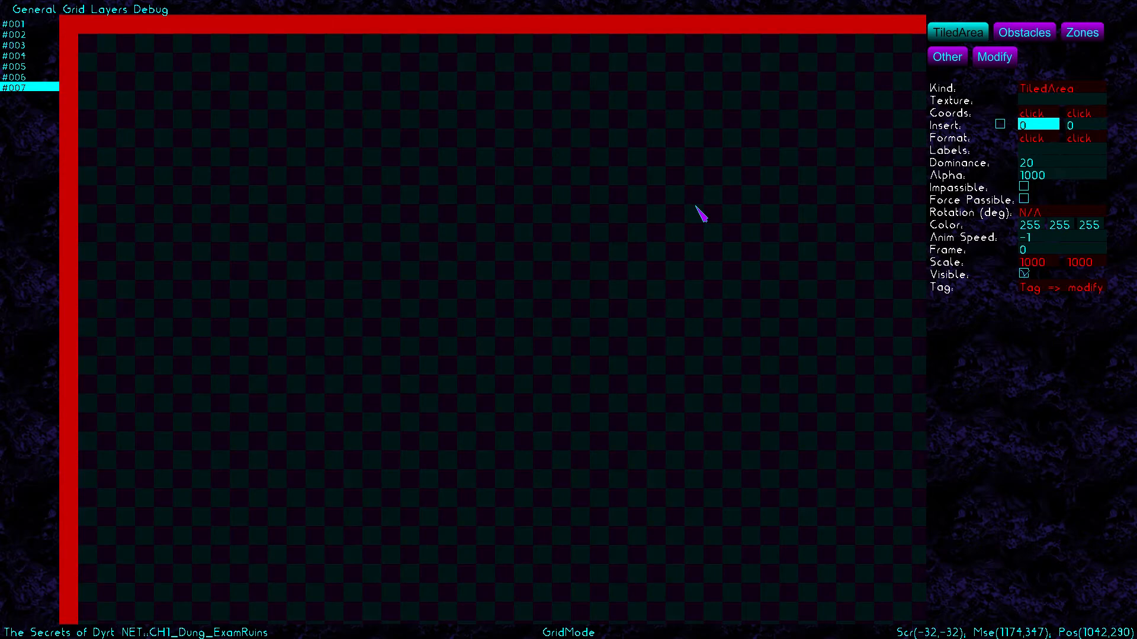
Choose GFX/Textures/ExamRuins/BackWall2.png as the tiled-area texture
{"action": "left_click", "coordinate": [1040, 100]}
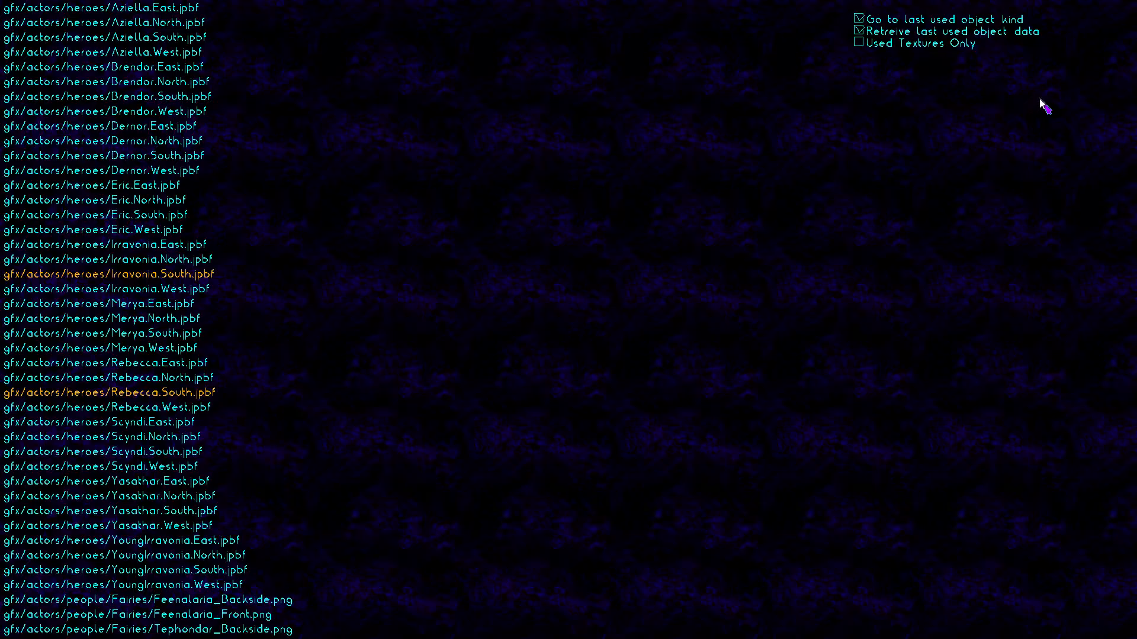
{"action": "key", "text": "Down"}
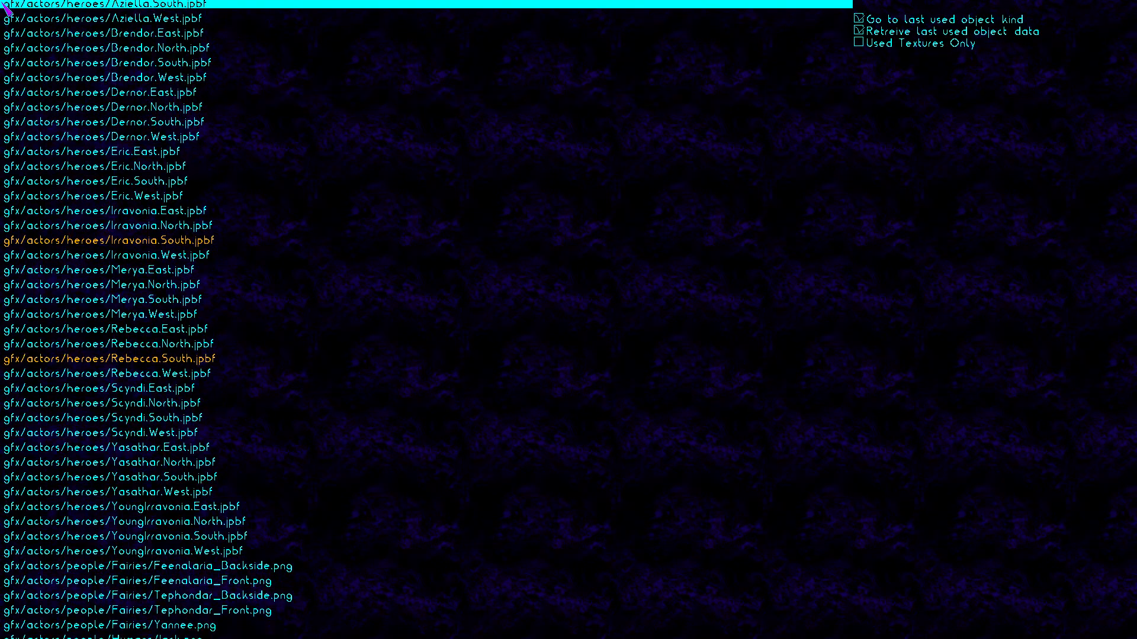
{"action": "key", "text": "Down"}
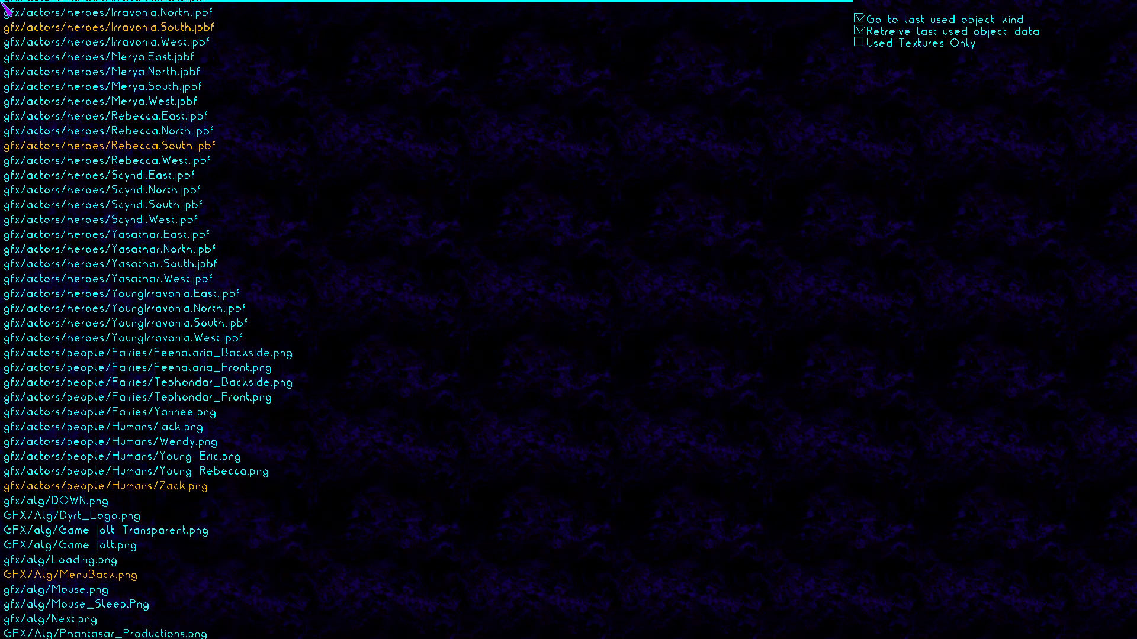
{"action": "key", "text": "Down"}
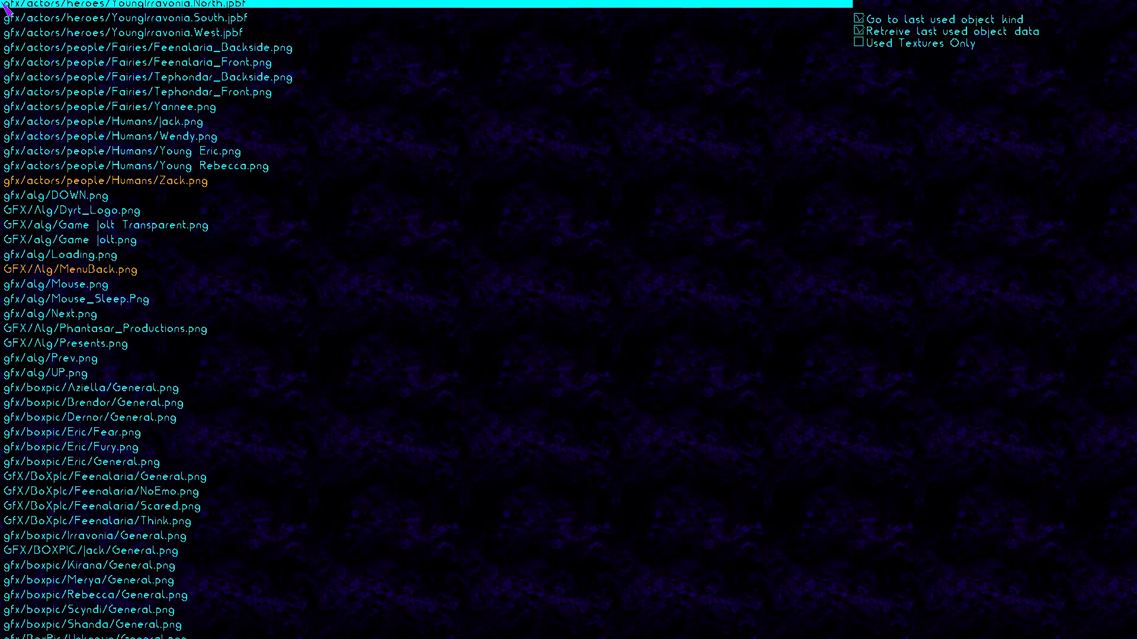
{"action": "key", "text": "Down"}
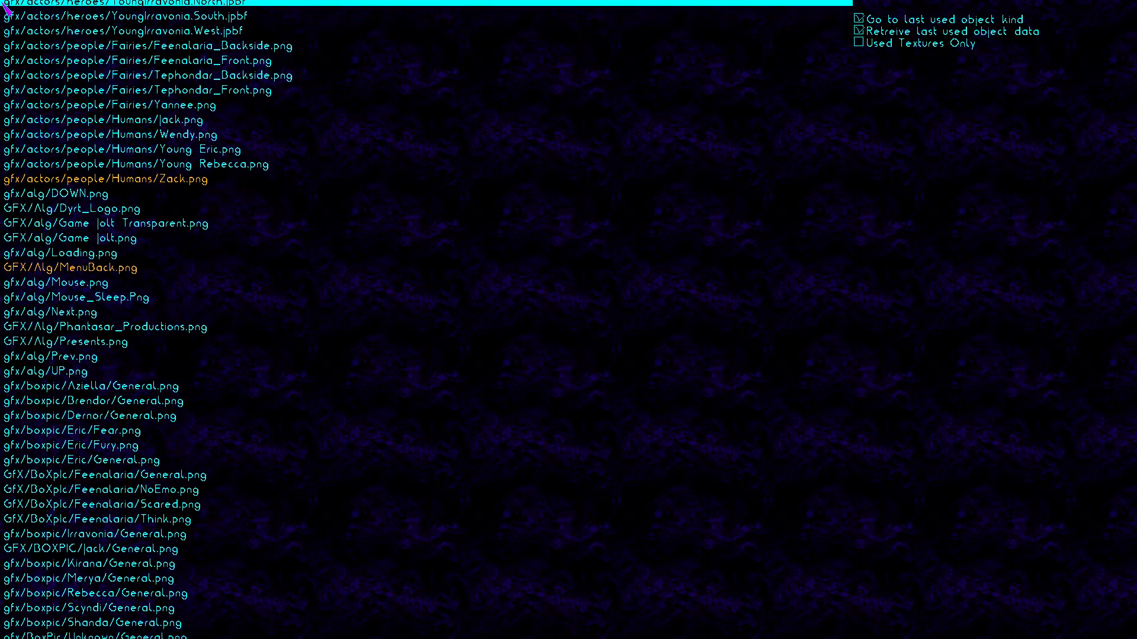
{"action": "key", "text": "Down"}
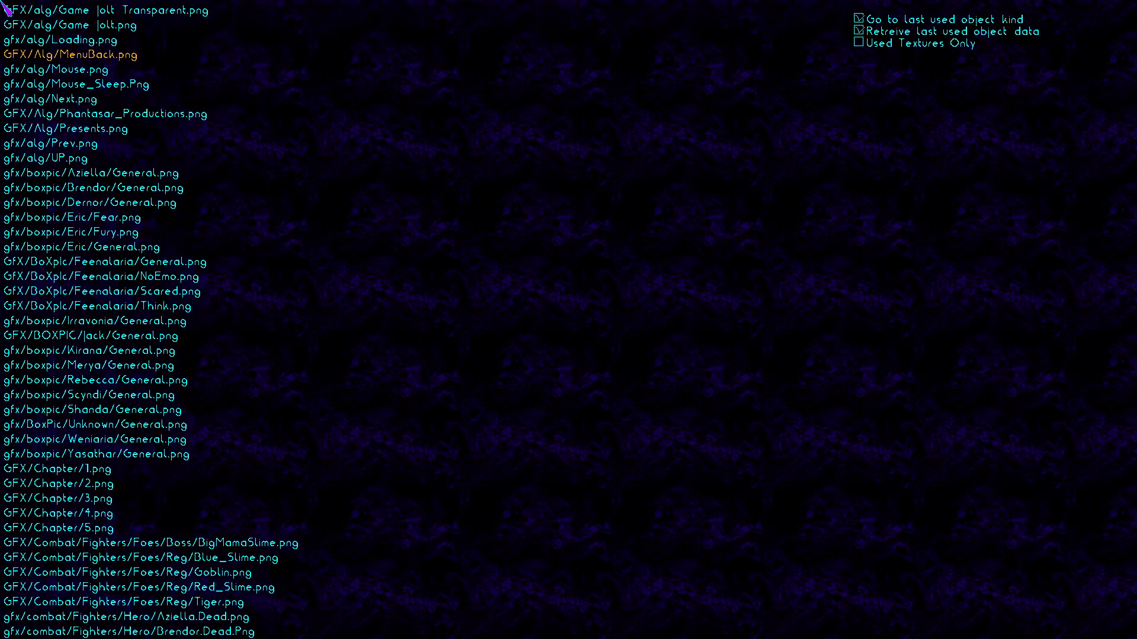
{"action": "key", "text": "Down"}
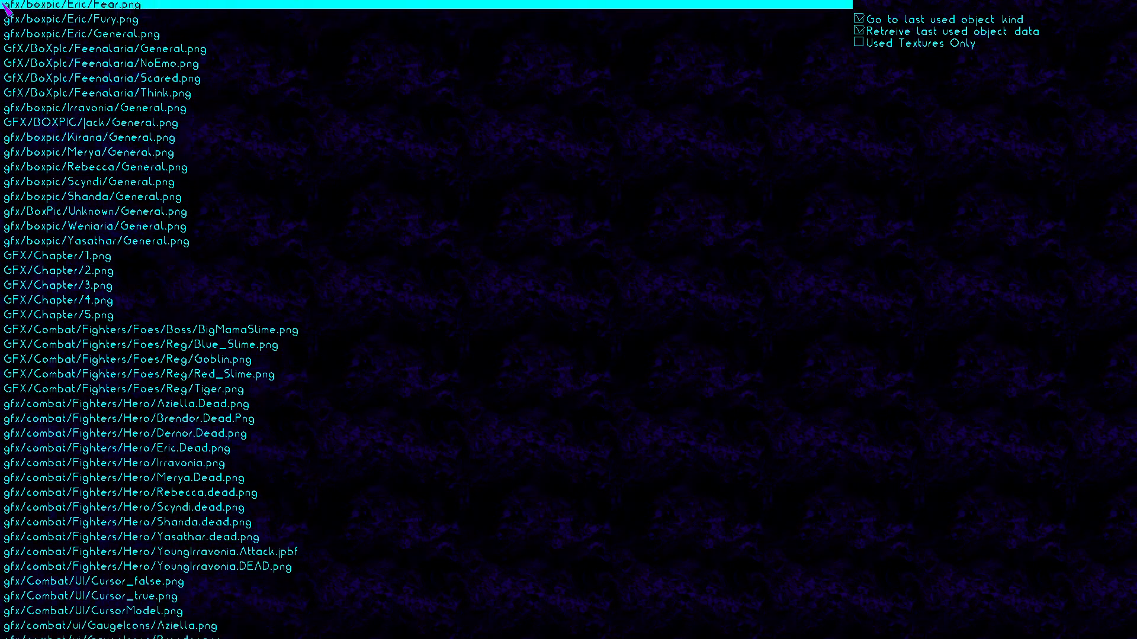
{"action": "key", "text": "Down"}
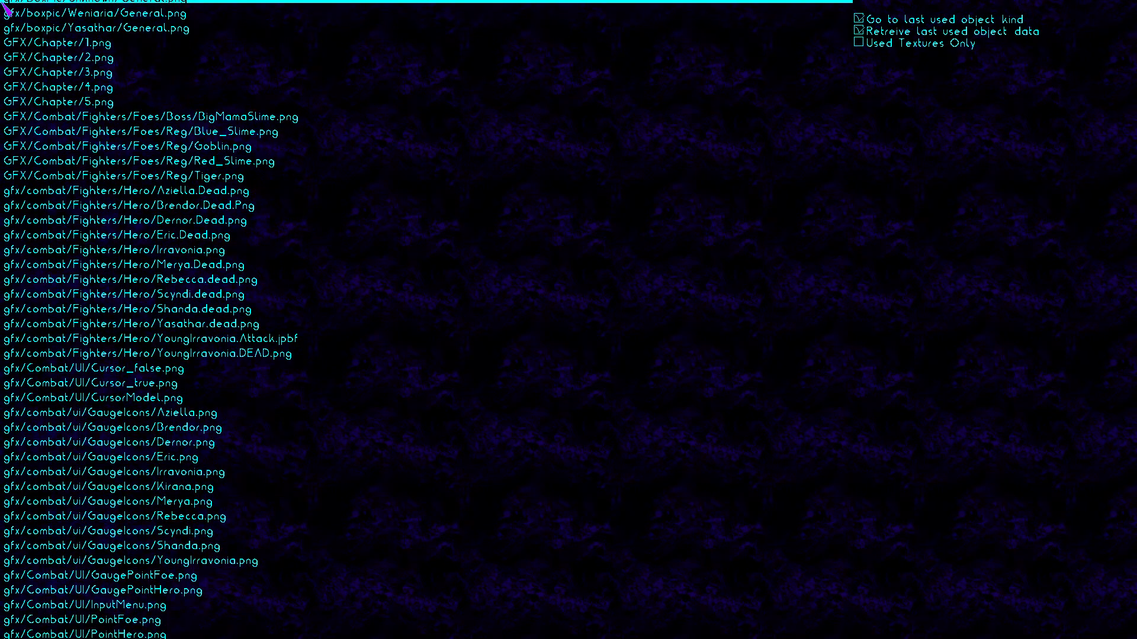
{"action": "key", "text": "Down"}
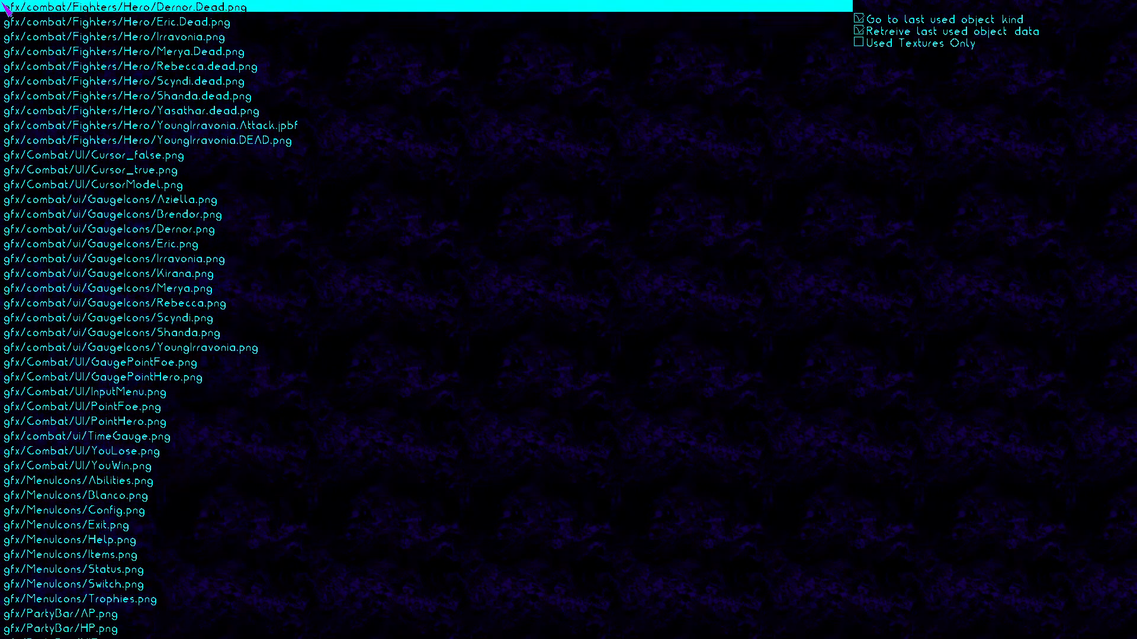
{"action": "key", "text": "Down"}
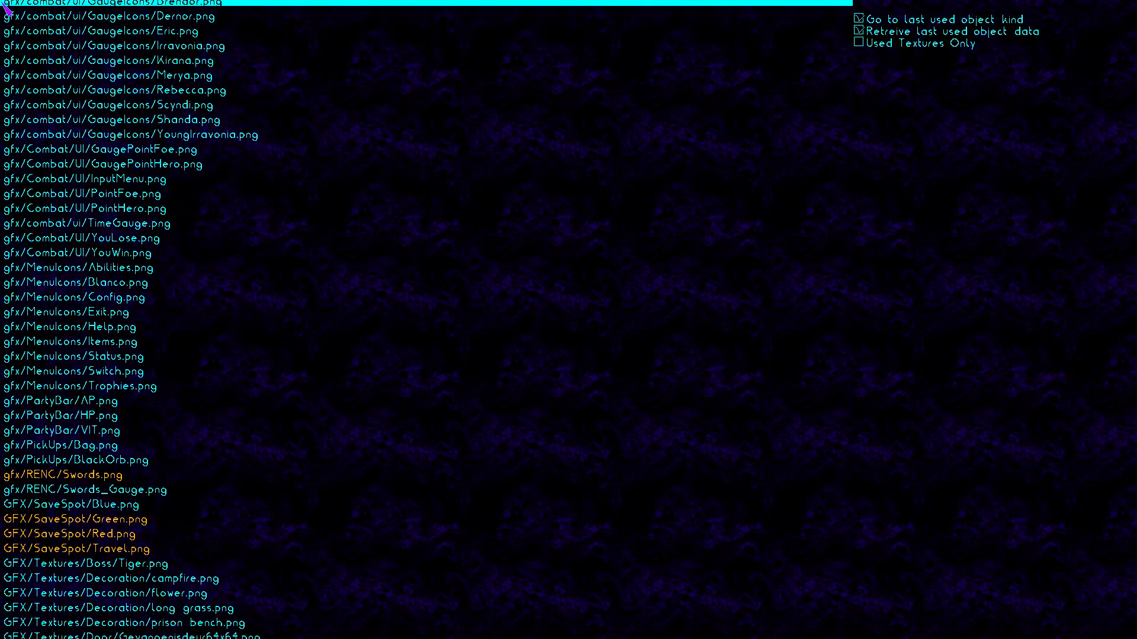
{"action": "key", "text": "Down"}
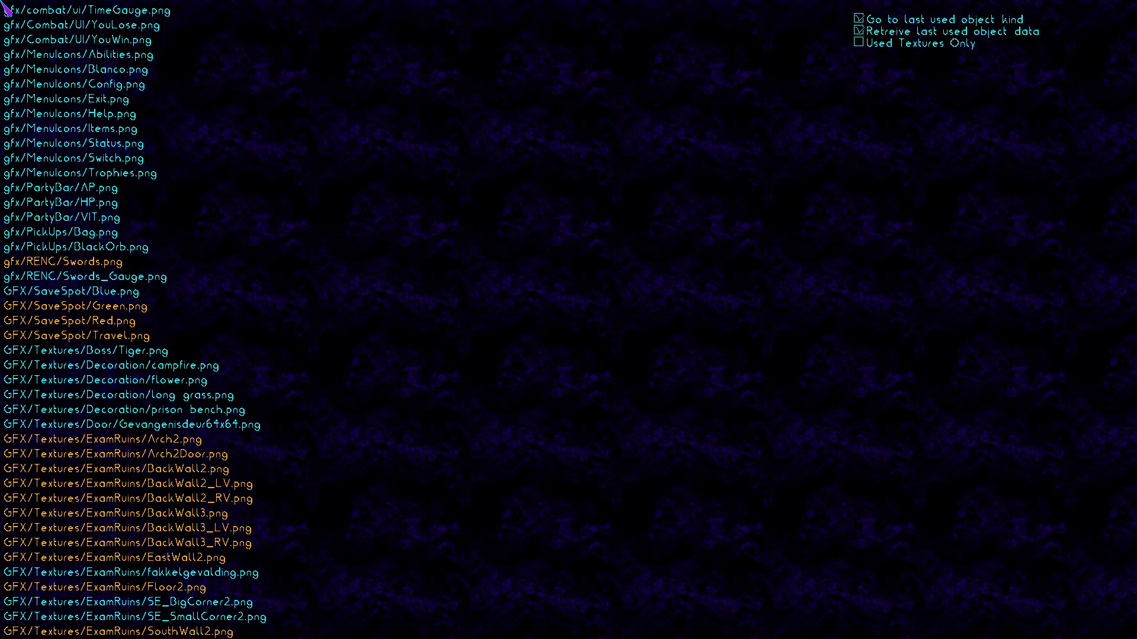
{"action": "key", "text": "Down"}
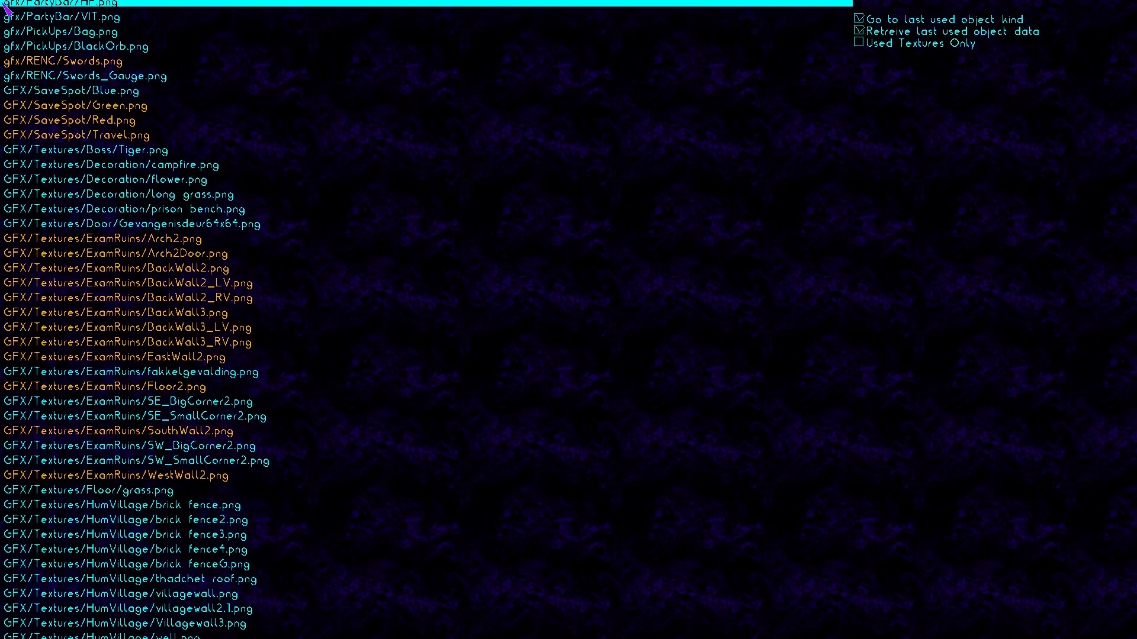
{"action": "left_click", "coordinate": [219, 269]}
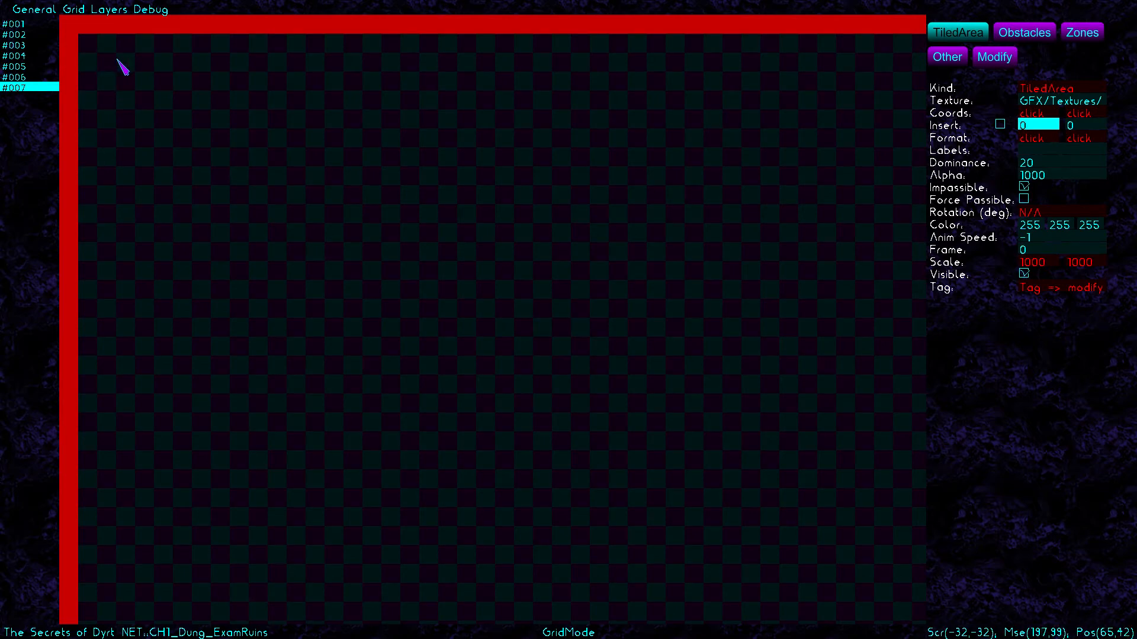
Lay a back-wall strip along the top row and a wall column down from its right end
{"action": "left_click_drag", "start_coordinate": [103, 61], "coordinate": [578, 95]}
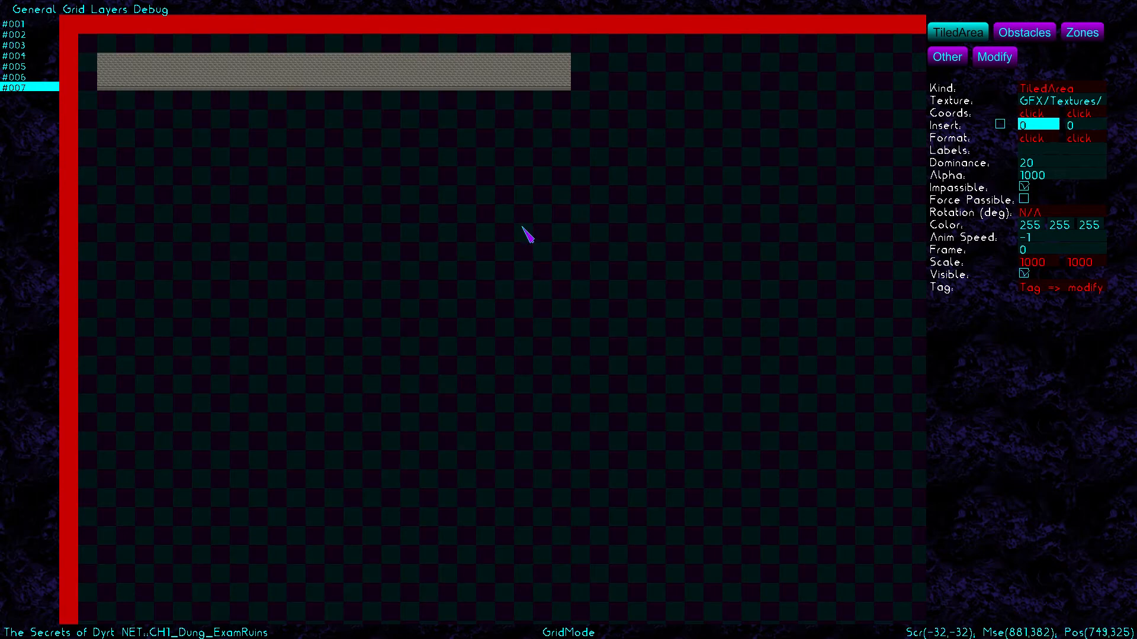
{"action": "left_click", "coordinate": [1048, 106]}
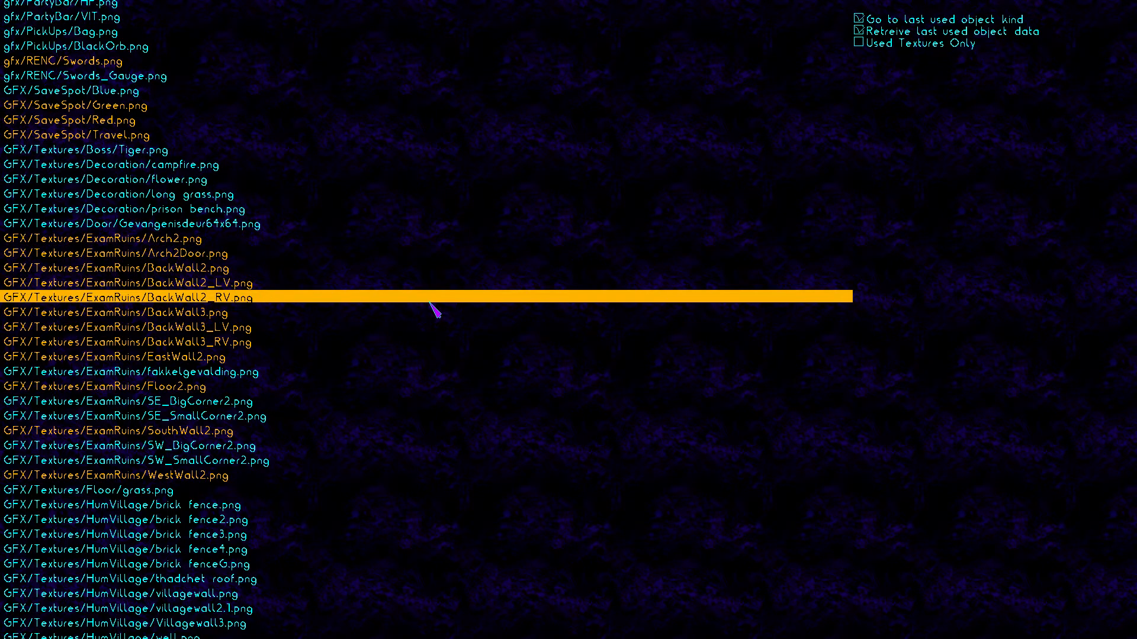
{"action": "left_click", "coordinate": [388, 361]}
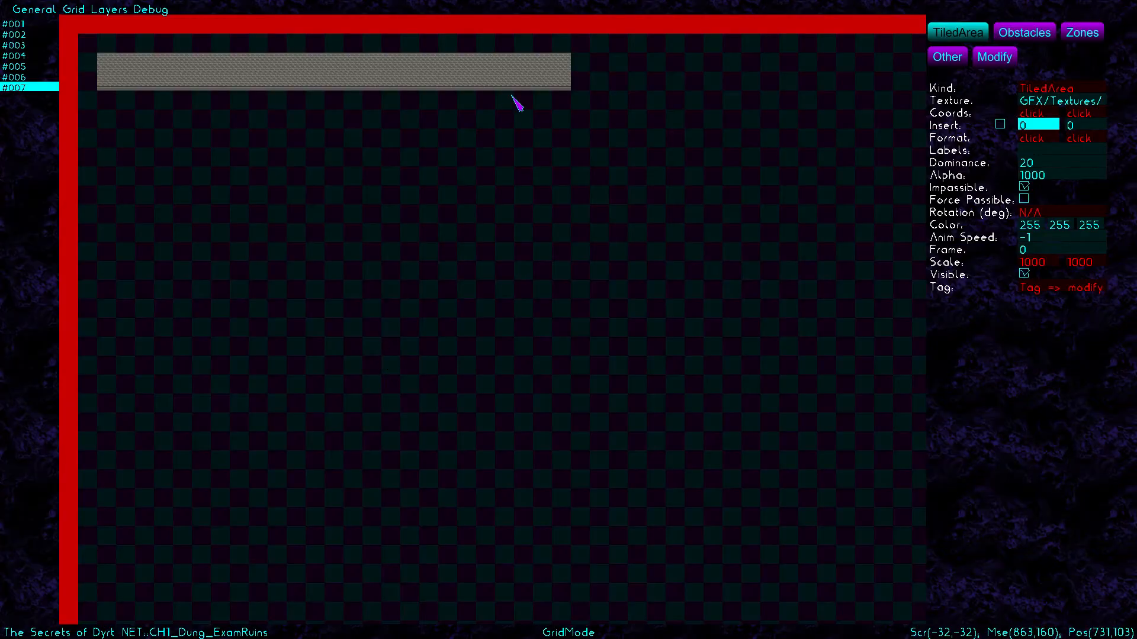
{"action": "left_click_drag", "start_coordinate": [582, 66], "coordinate": [596, 360]}
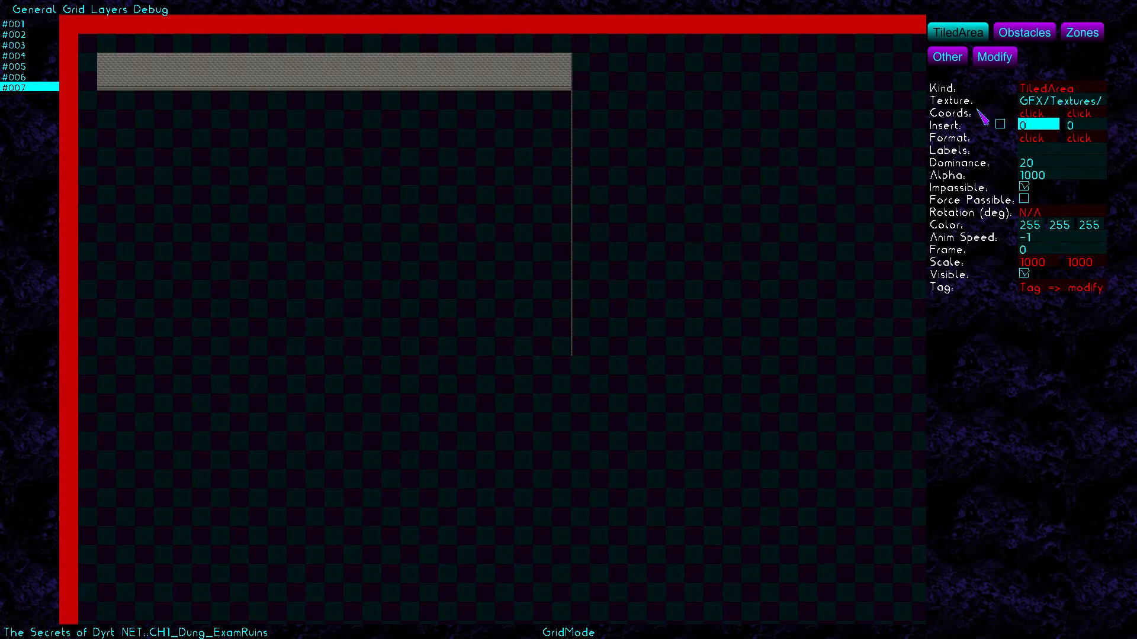
Mark a one-tile BackWall2 column down the room's left edge
{"action": "left_click", "coordinate": [1060, 101]}
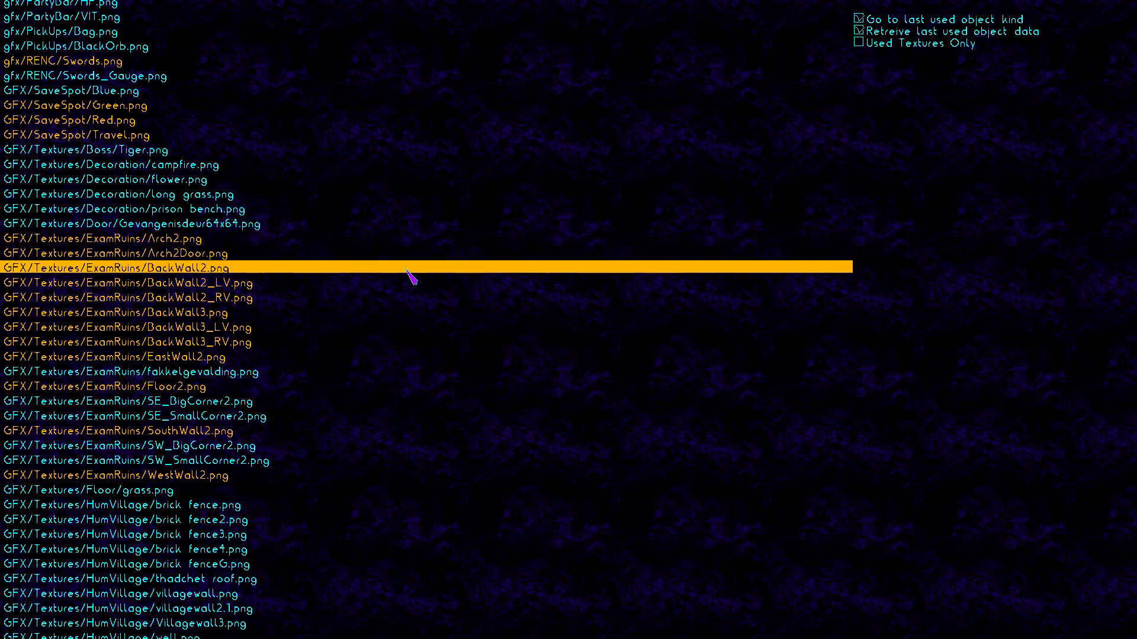
{"action": "left_click", "coordinate": [381, 471]}
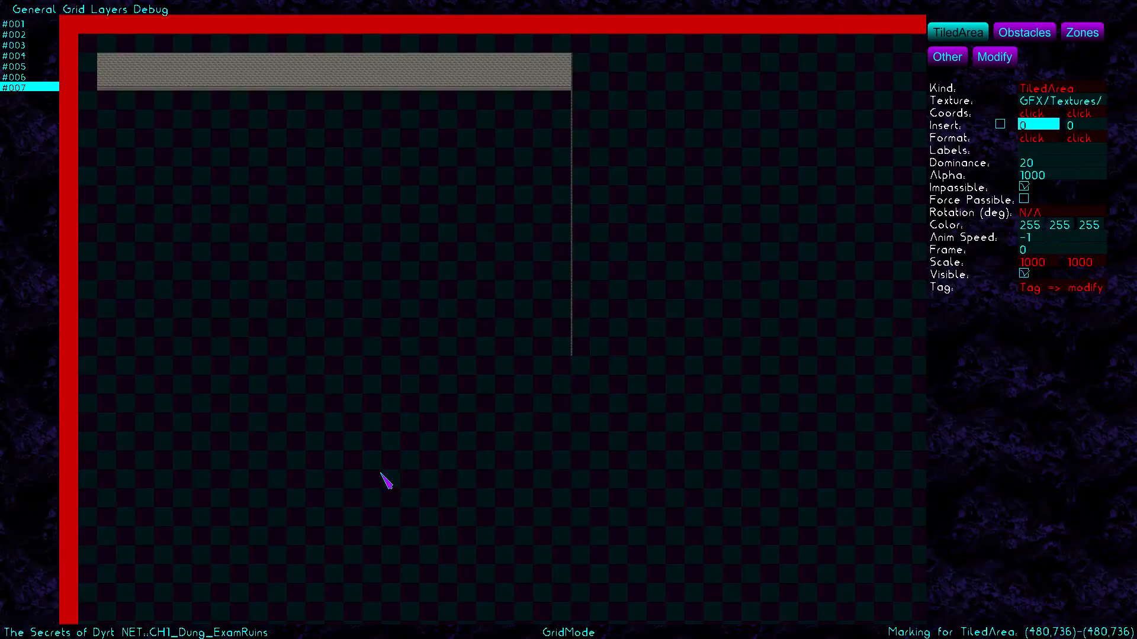
{"action": "left_click_drag", "start_coordinate": [87, 66], "coordinate": [103, 361]}
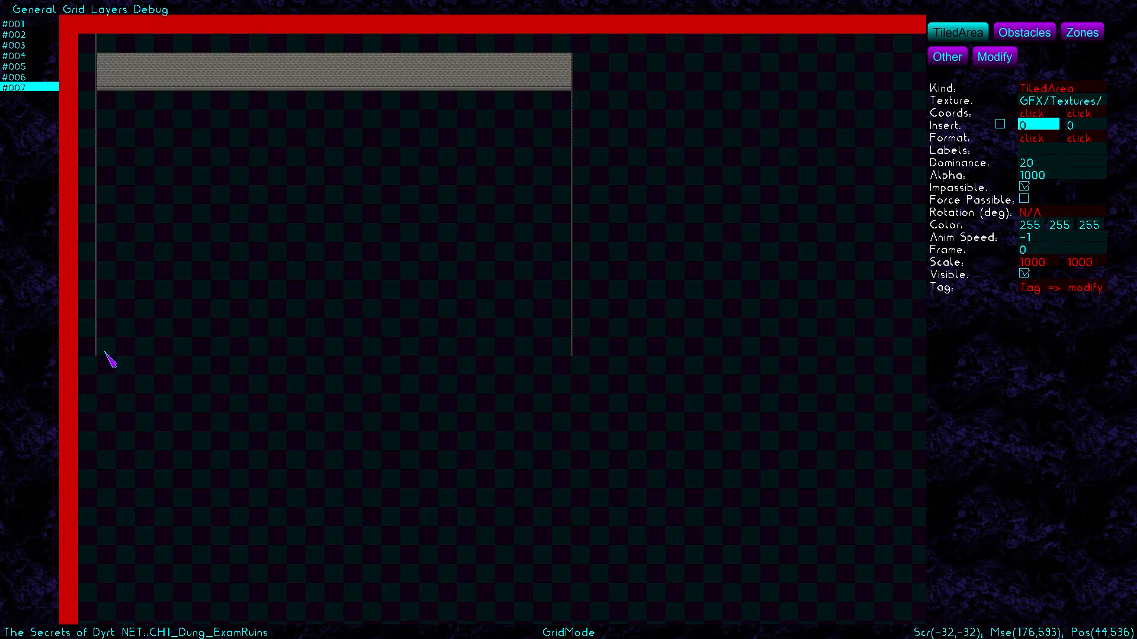
Select and delete the misplaced left-edge wall strip in Modify mode
{"action": "left_click", "coordinate": [992, 59]}
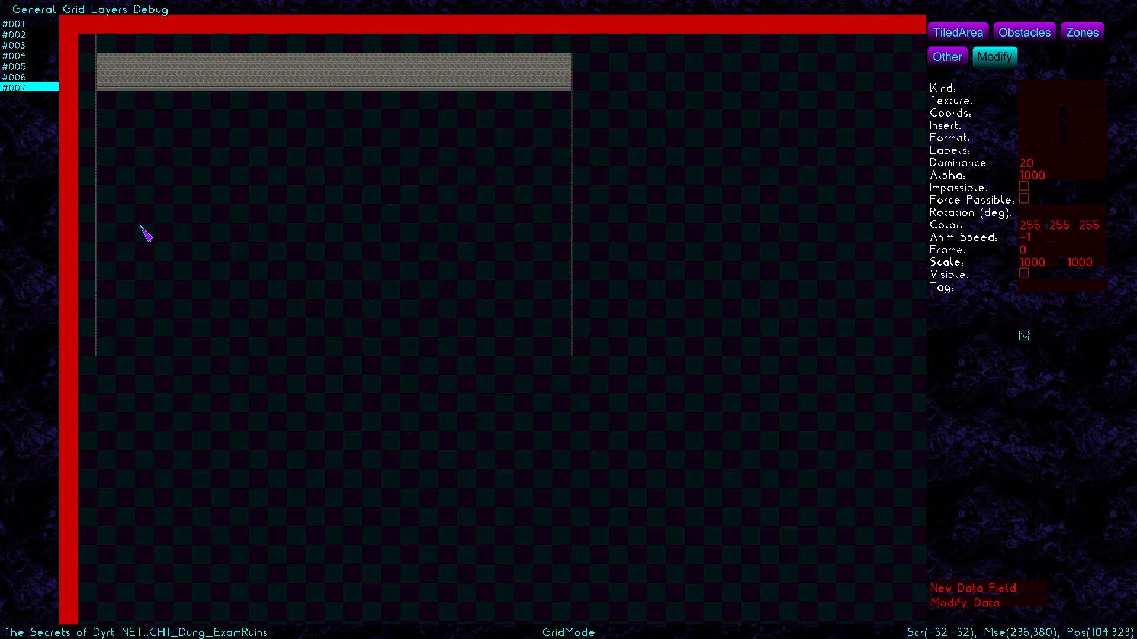
{"action": "left_click", "coordinate": [96, 205]}
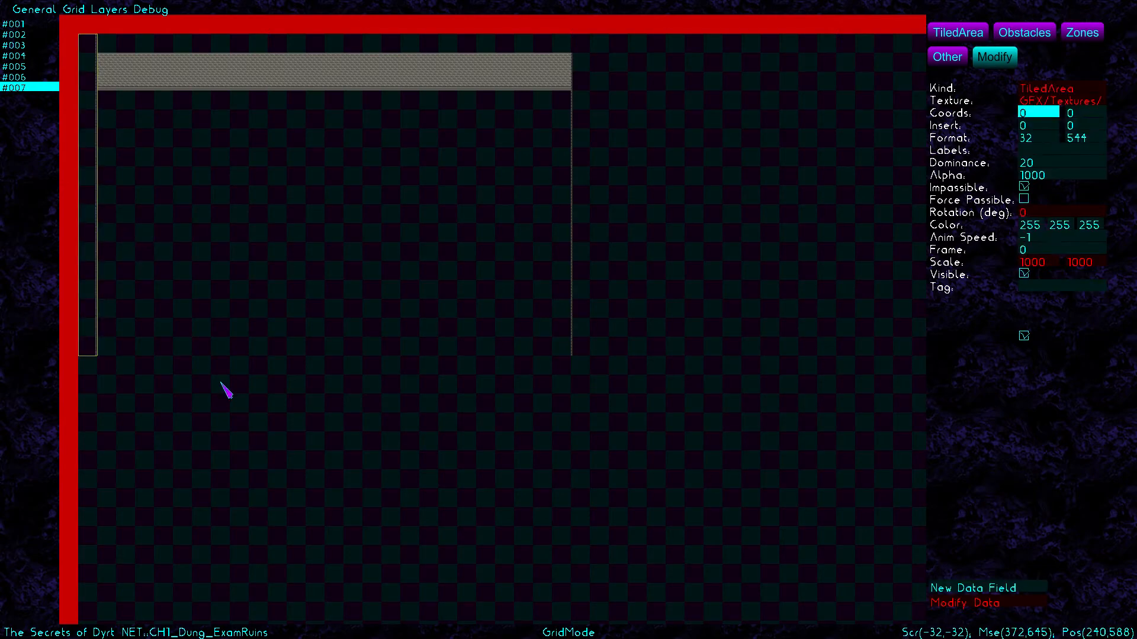
{"action": "left_click", "coordinate": [574, 345]}
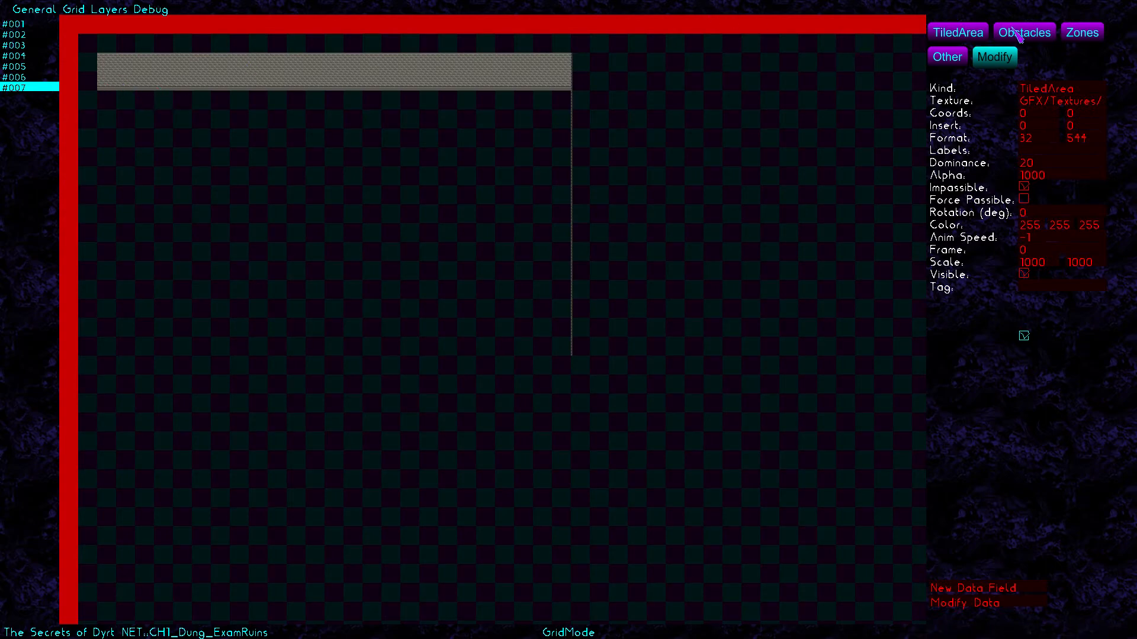
{"action": "left_click", "coordinate": [972, 35]}
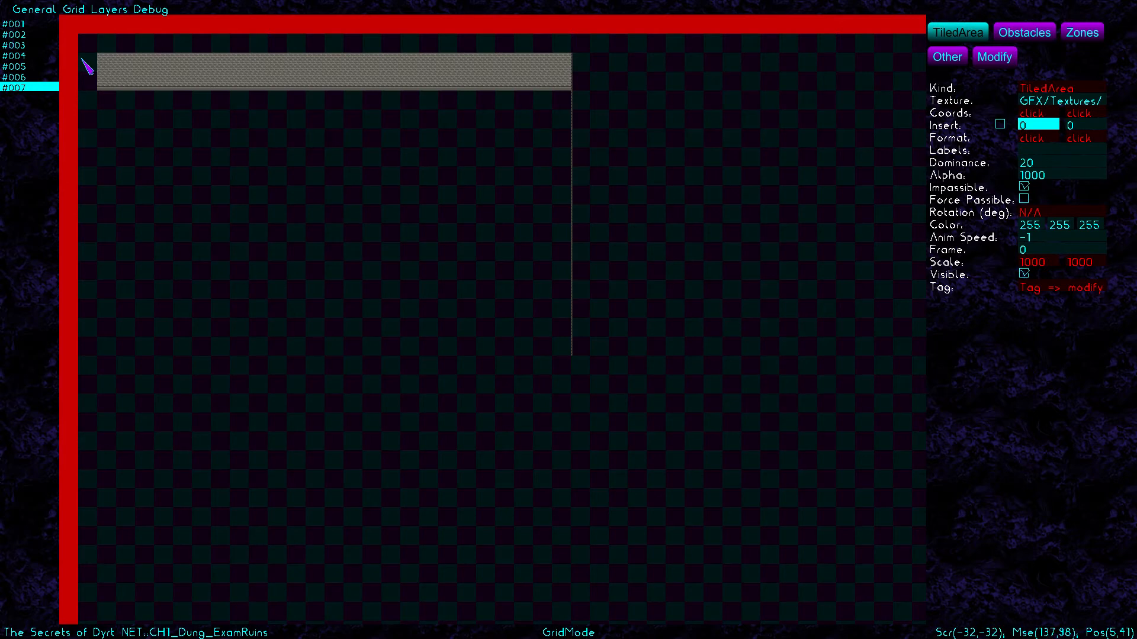
Commit the left-edge column and mark a BackWall2 block from (384,416) to (480,480)
{"action": "left_click", "coordinate": [99, 357]}
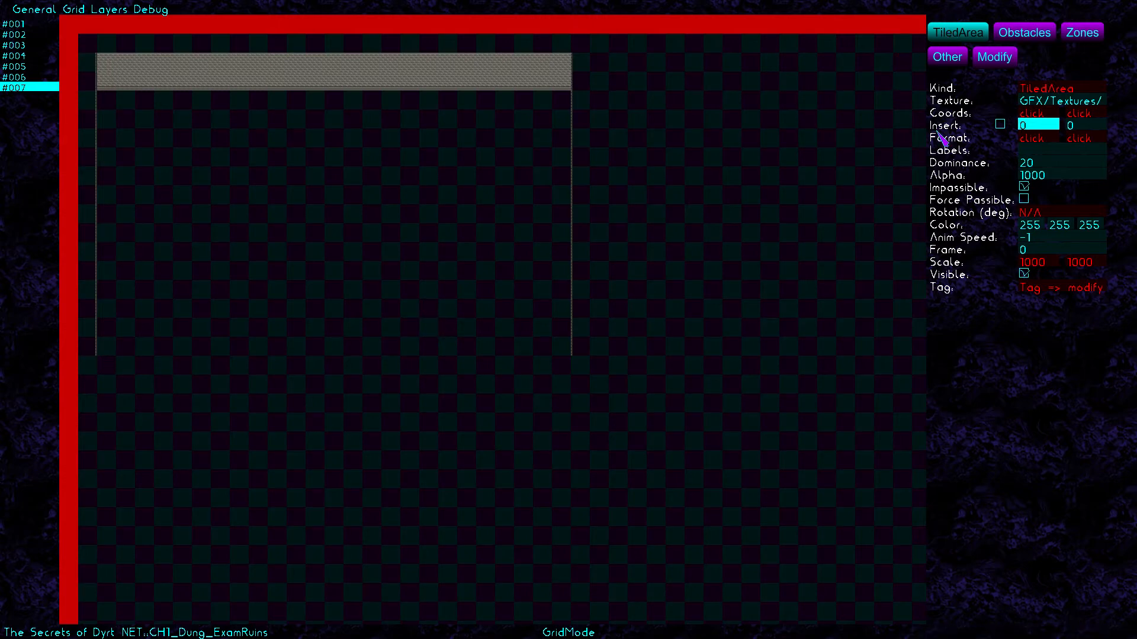
{"action": "left_click", "coordinate": [1053, 101]}
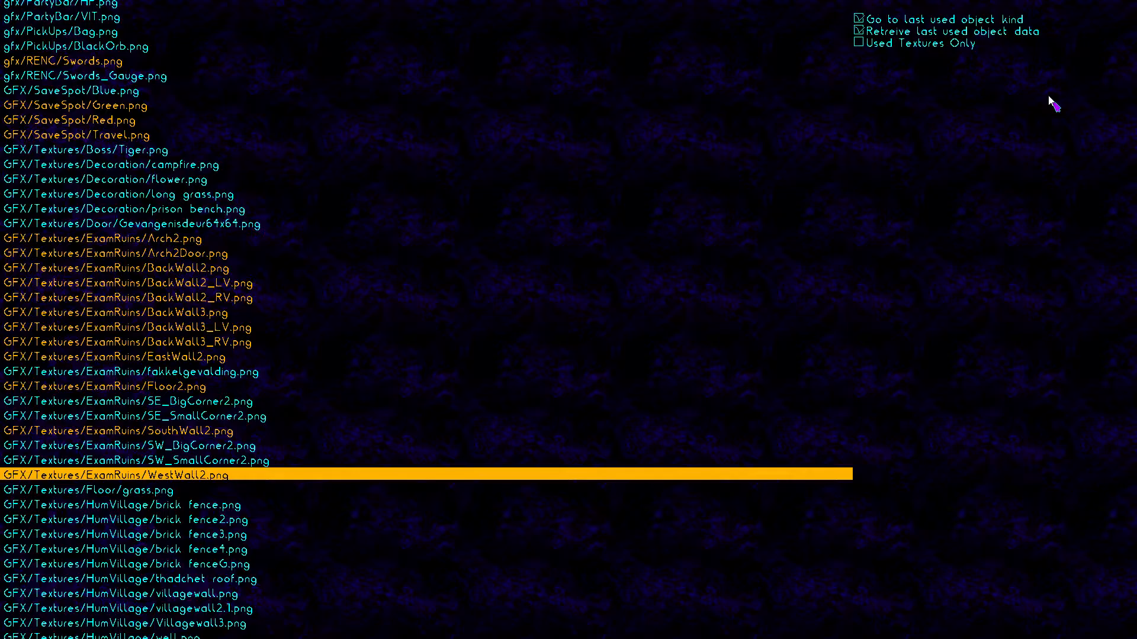
{"action": "left_click", "coordinate": [269, 274]}
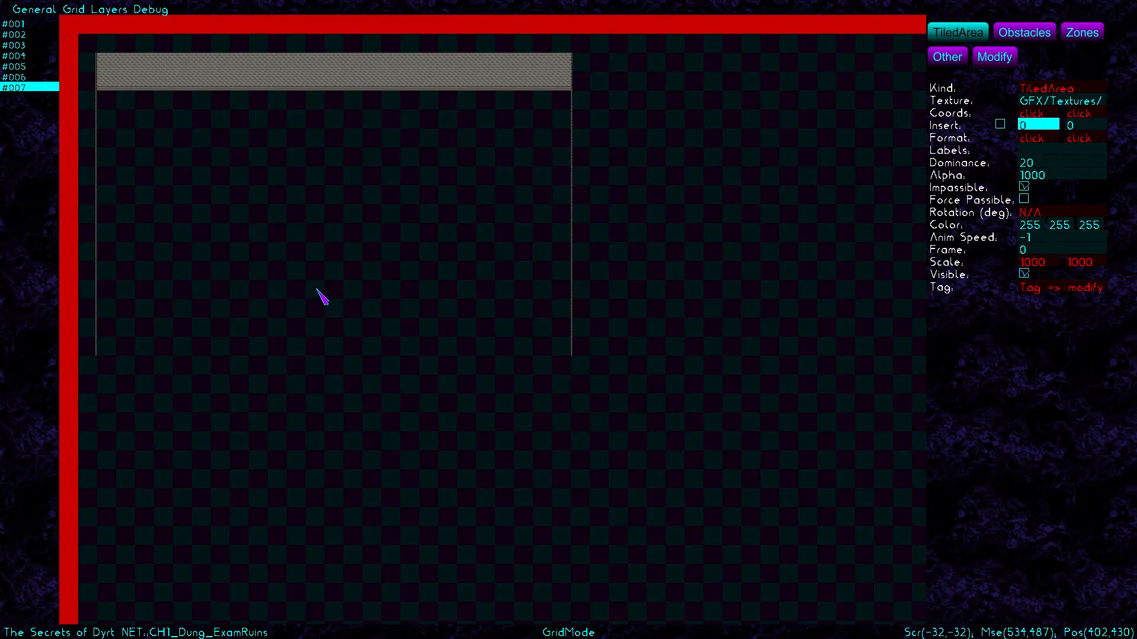
{"action": "left_click", "coordinate": [317, 291]}
{"action": "left_click_drag", "start_coordinate": [316, 291], "coordinate": [386, 329]}
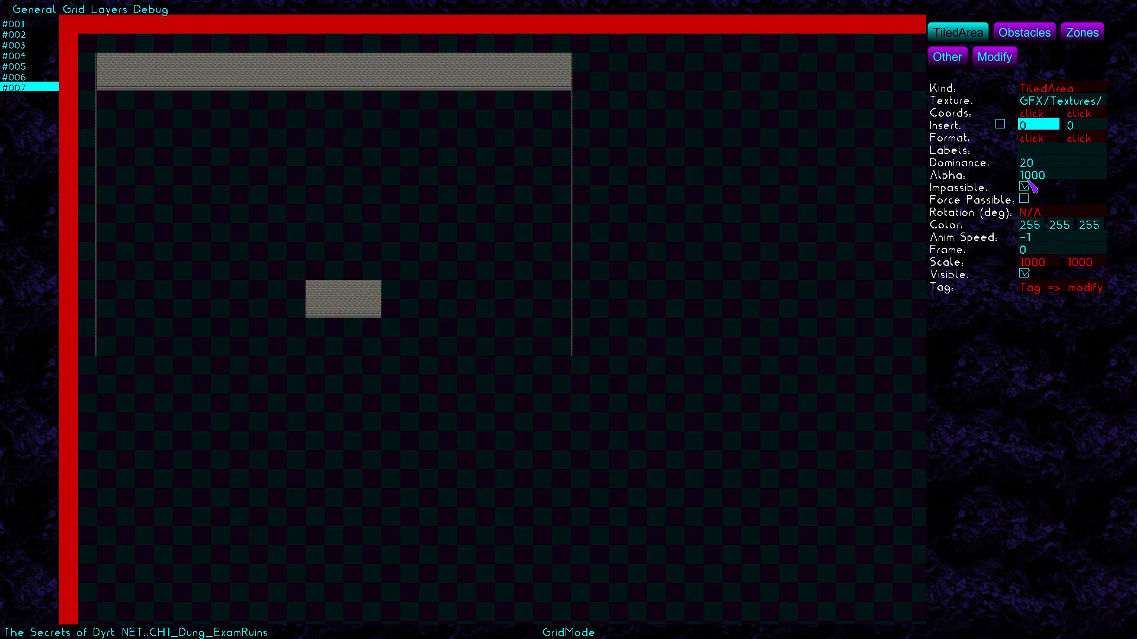
Add thin EastWall2 wall strips on the block's left and right sides
{"action": "left_click", "coordinate": [1040, 101]}
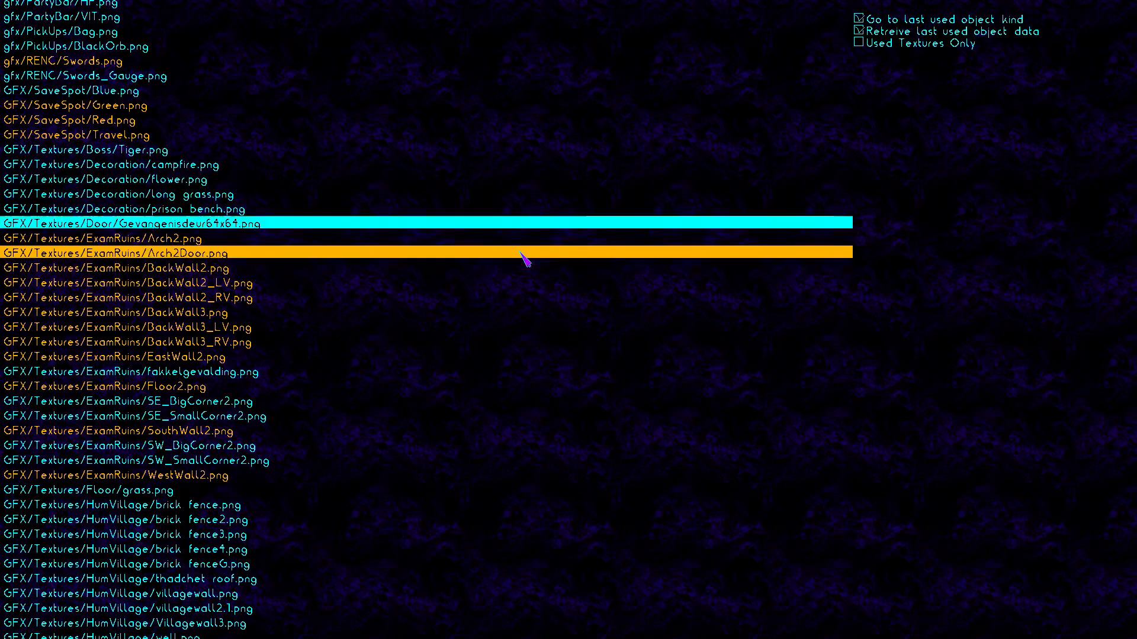
{"action": "left_click", "coordinate": [194, 357]}
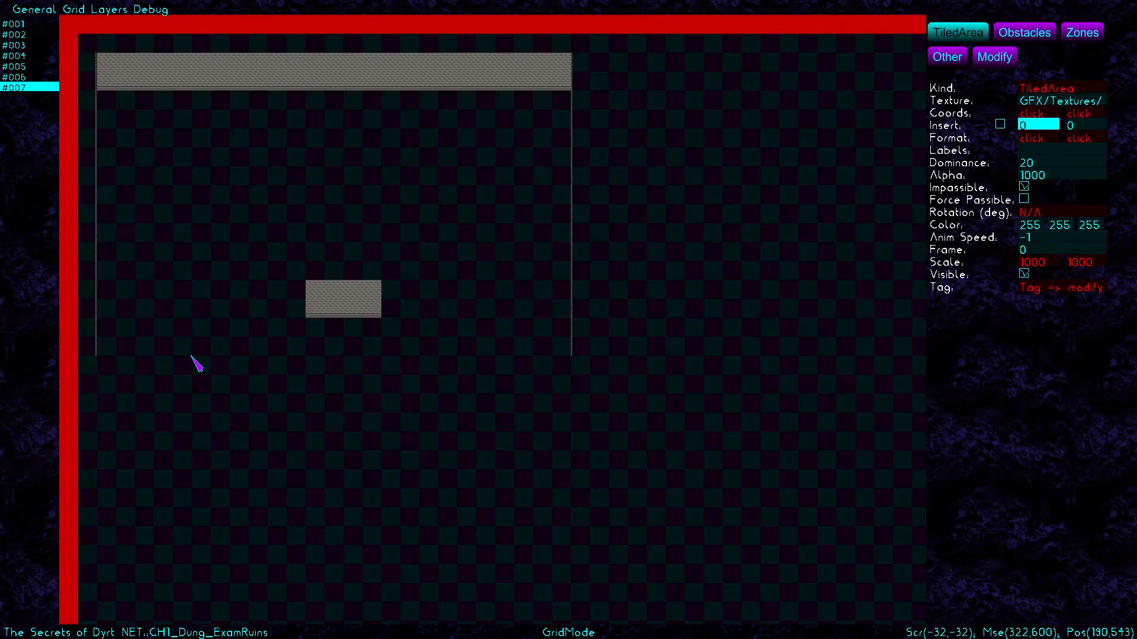
{"action": "left_click_drag", "start_coordinate": [292, 283], "coordinate": [304, 322]}
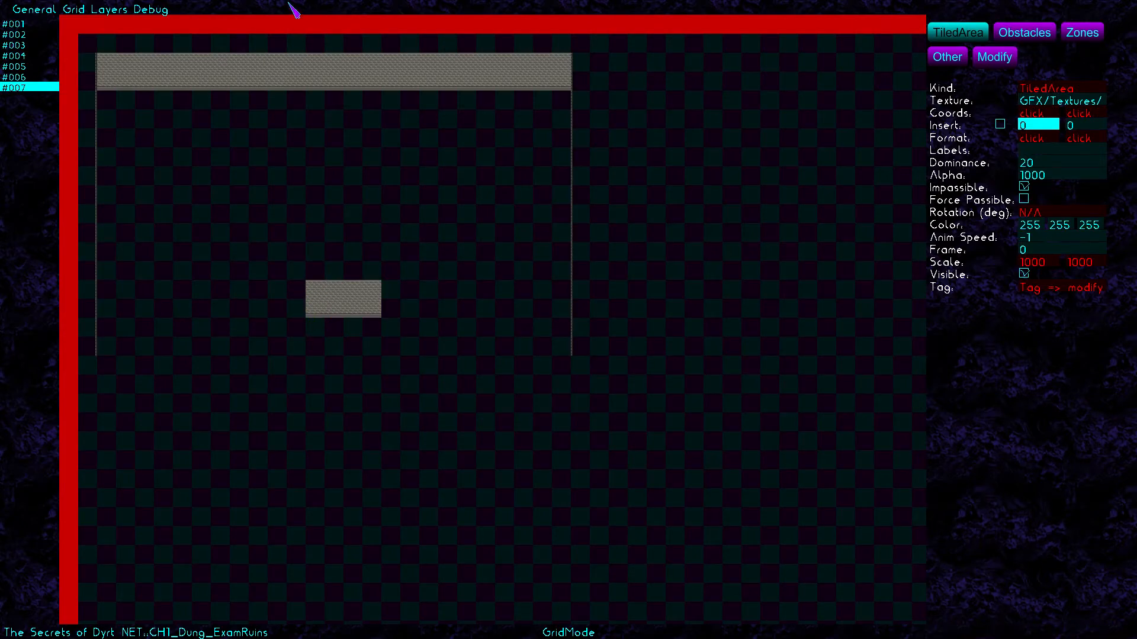
{"action": "left_click_drag", "start_coordinate": [399, 287], "coordinate": [415, 327]}
Add a WestWall2 strip below the block's left edge, then reselect EastWall2
{"action": "left_click", "coordinate": [1055, 104]}
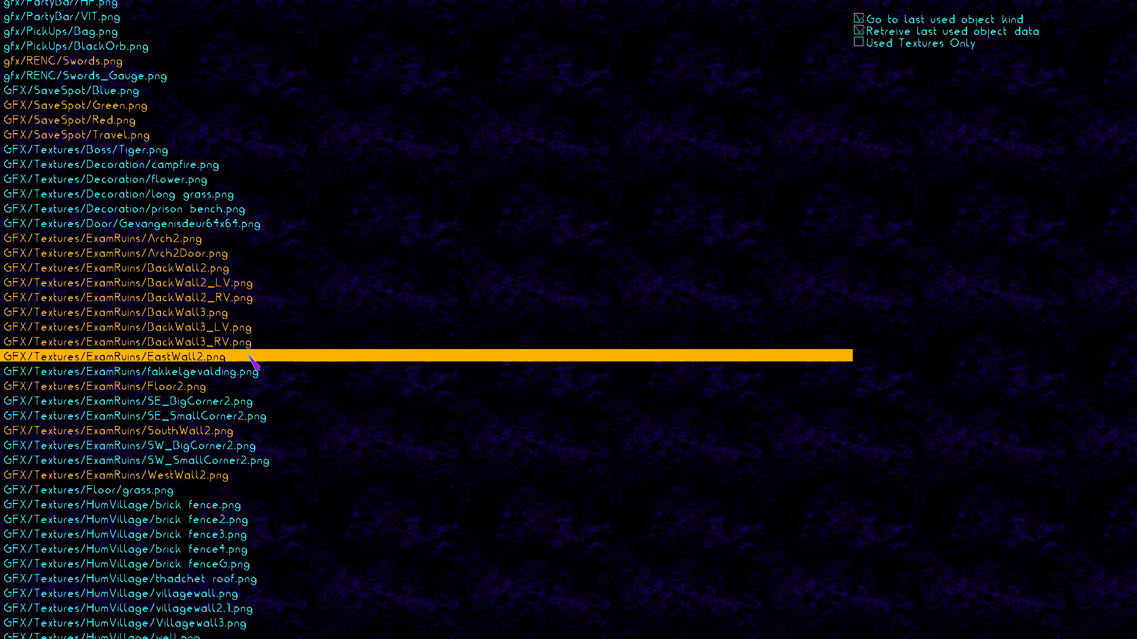
{"action": "left_click", "coordinate": [177, 477]}
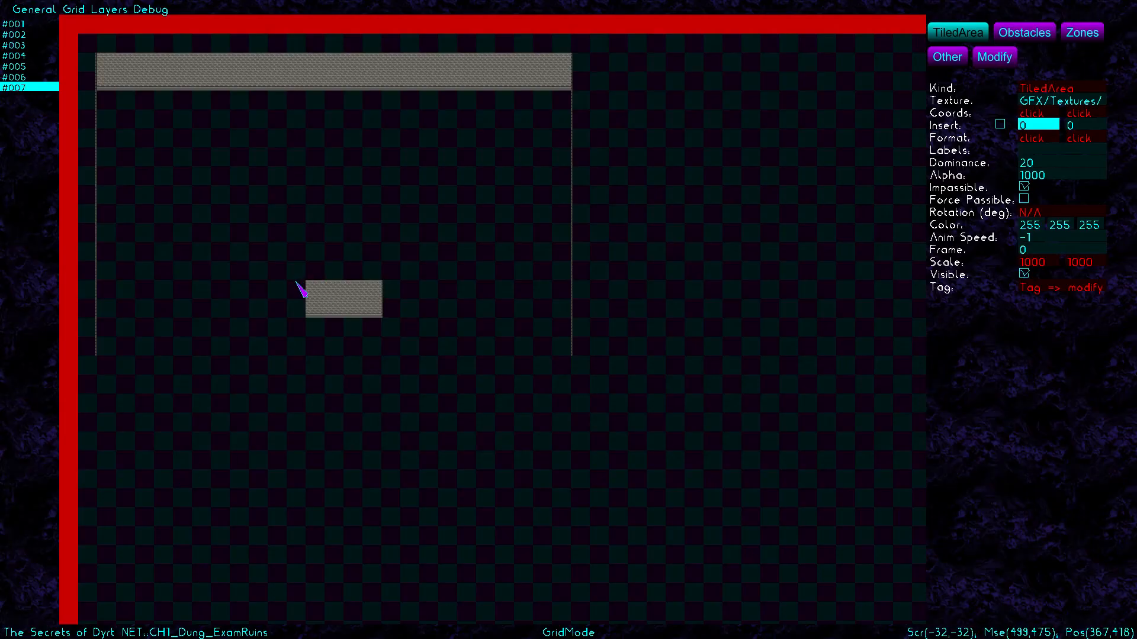
{"action": "left_click_drag", "start_coordinate": [294, 283], "coordinate": [314, 379]}
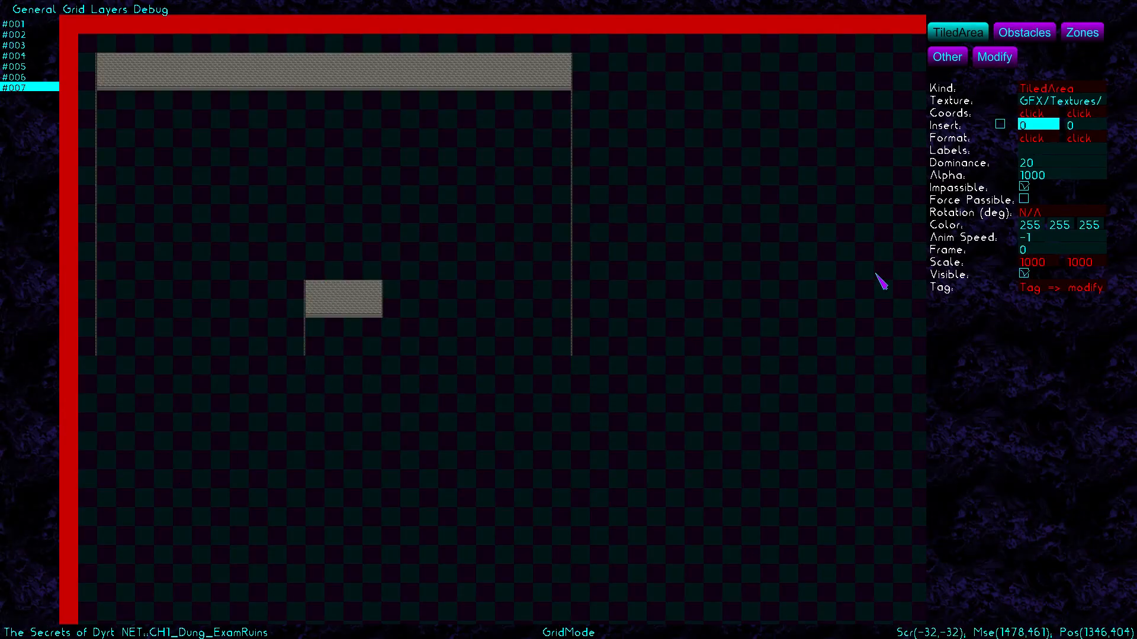
{"action": "left_click", "coordinate": [1040, 102]}
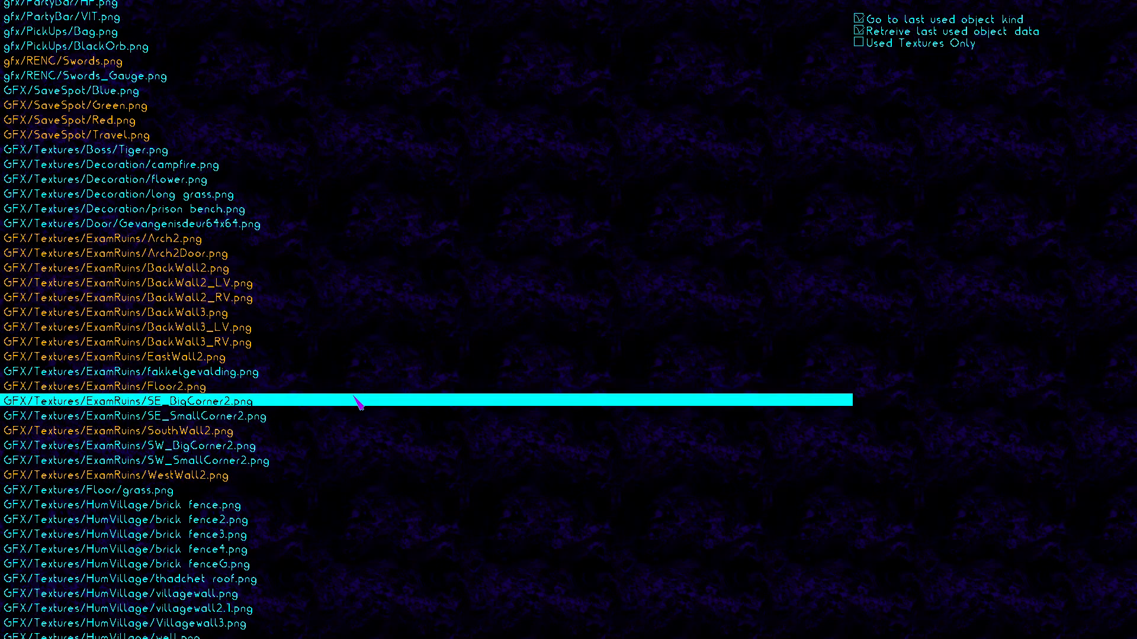
{"action": "left_click", "coordinate": [351, 357]}
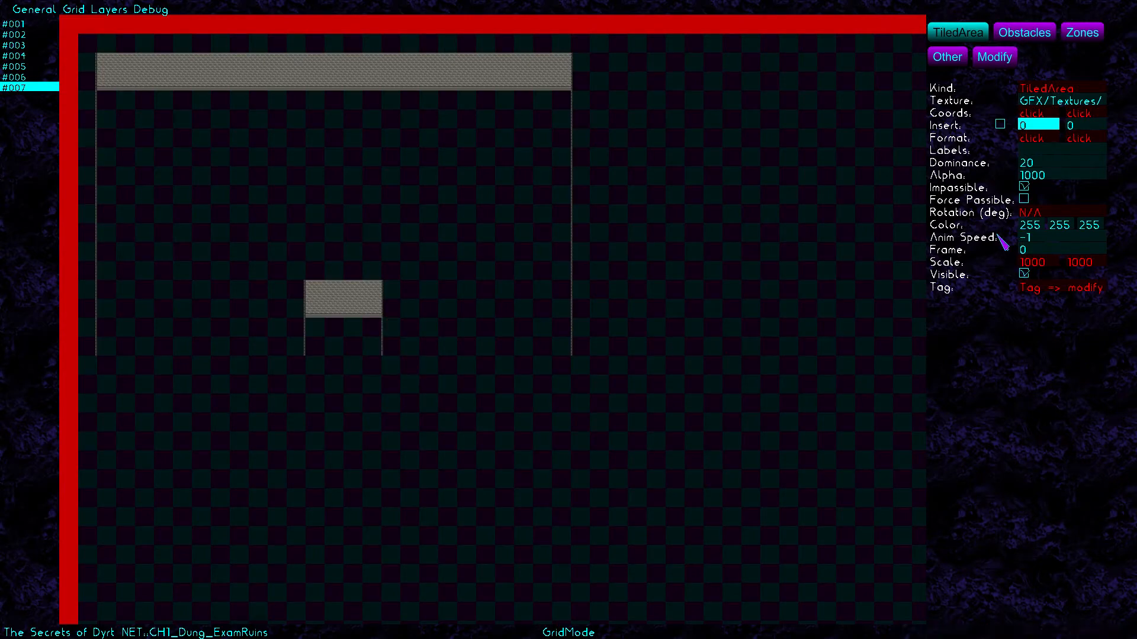
{"action": "left_click", "coordinate": [998, 57]}
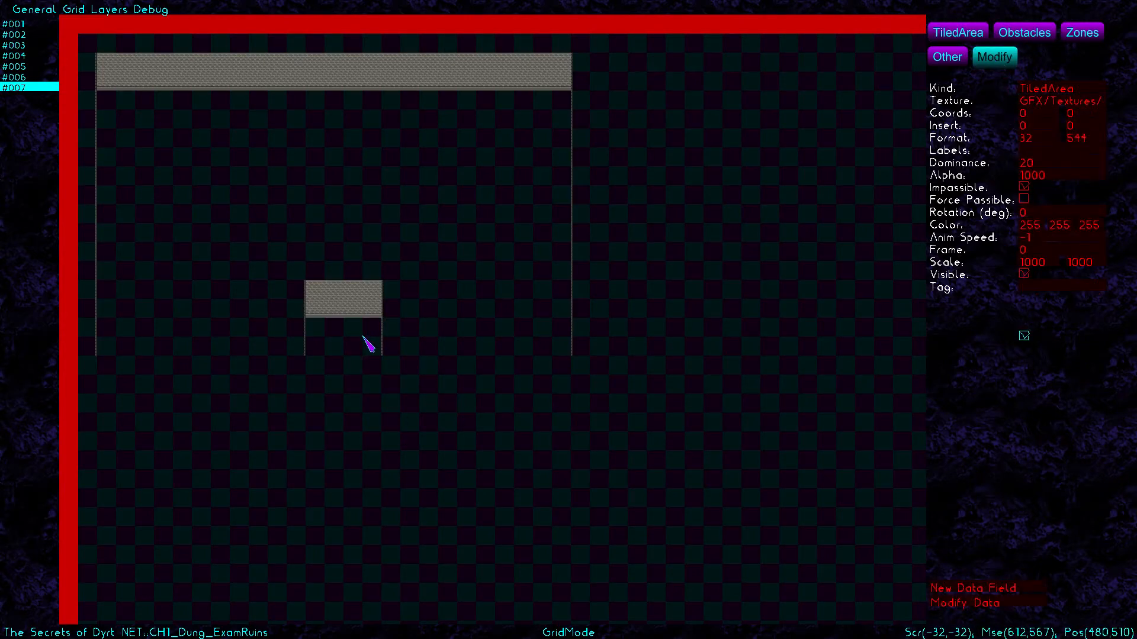
Move the narrow wall piece from X 352 to 512 and make it passable
{"action": "left_click", "coordinate": [296, 338]}
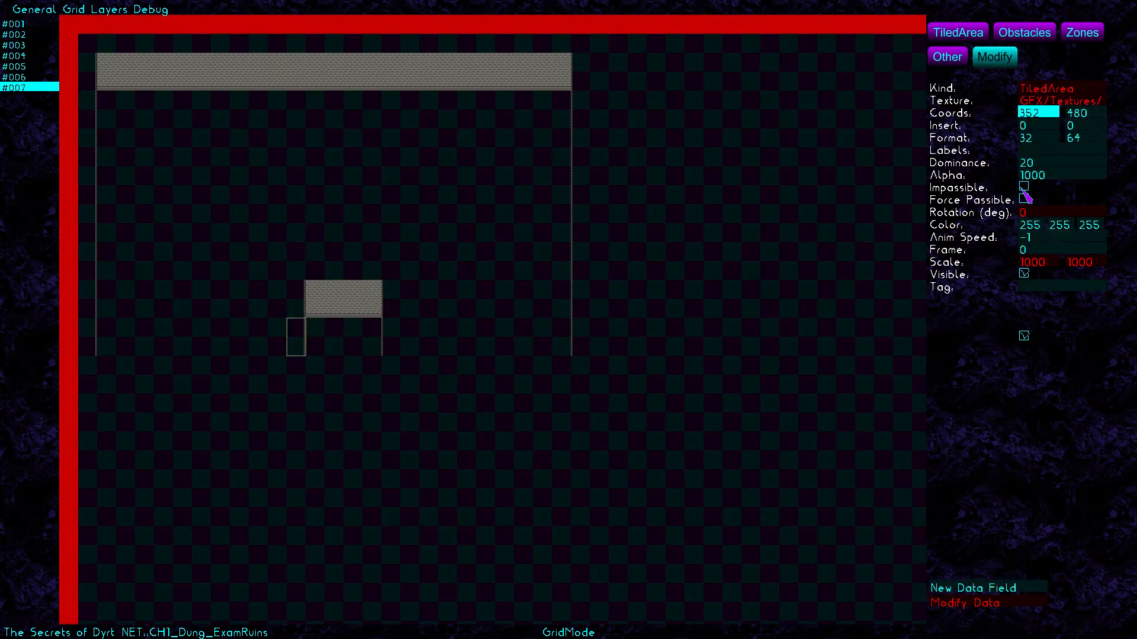
{"action": "left_click", "coordinate": [386, 336]}
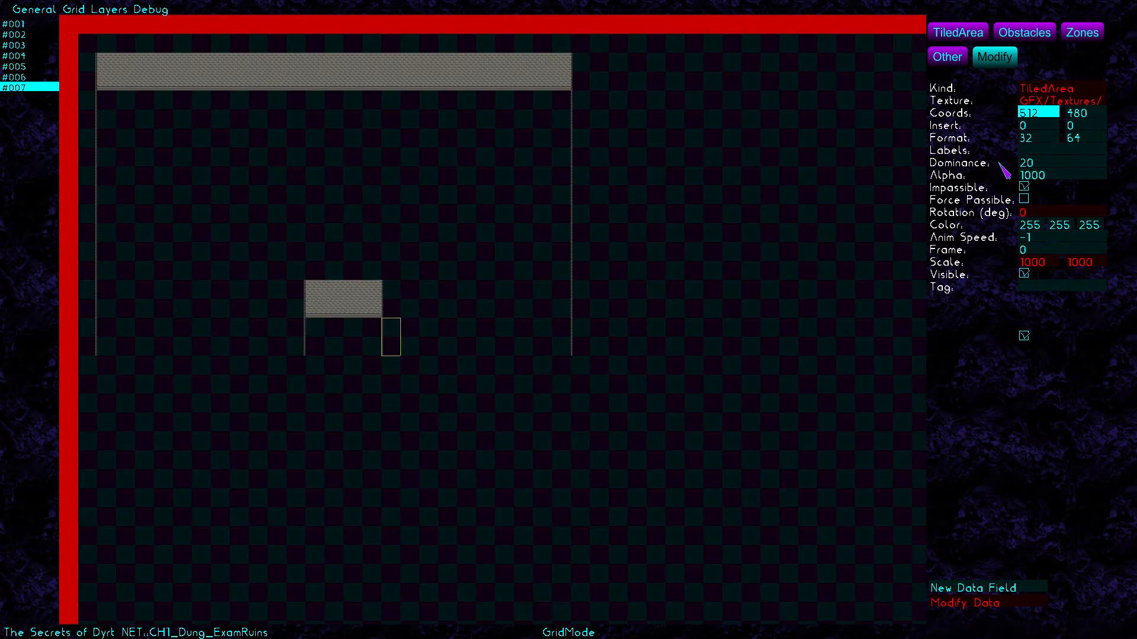
{"action": "left_click", "coordinate": [1025, 188]}
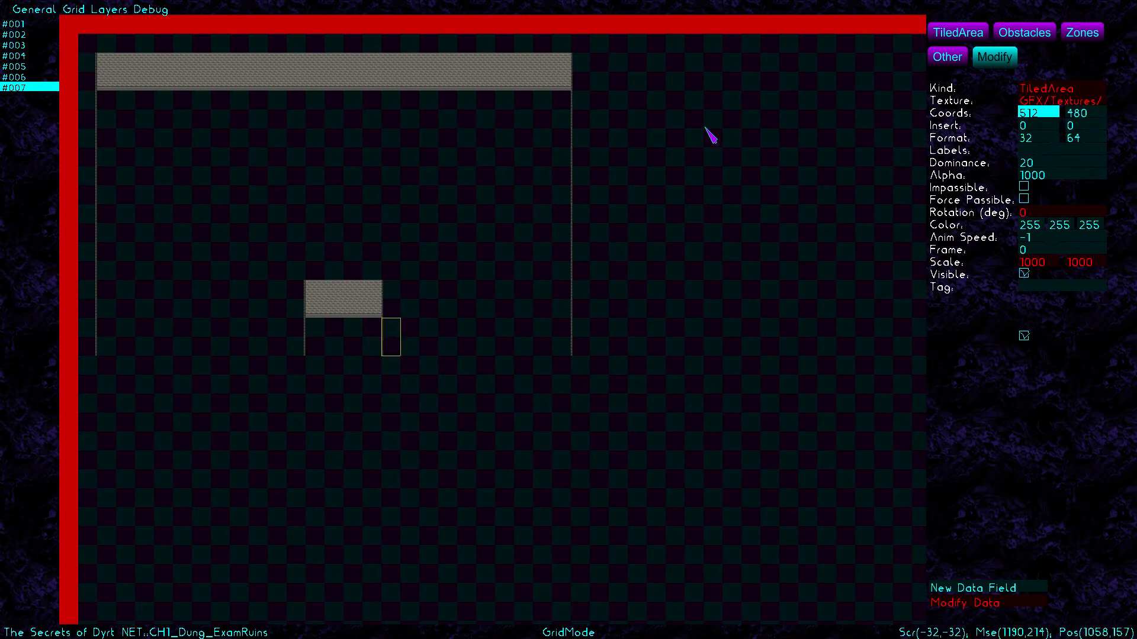
{"action": "left_click", "coordinate": [949, 26]}
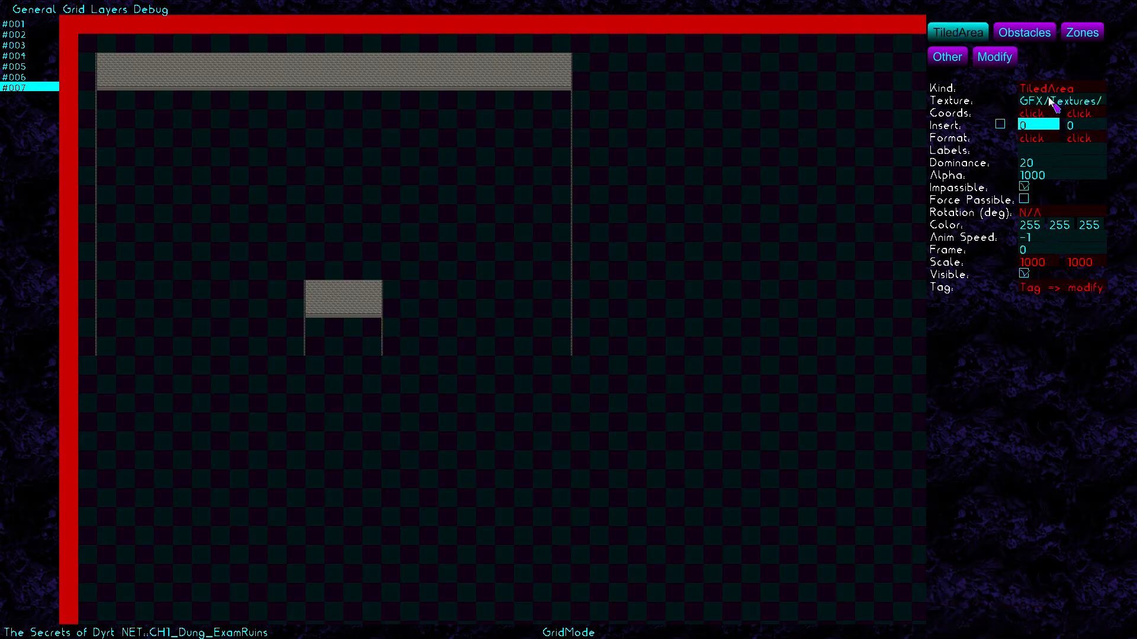
Add SouthWall2 strips at (32,544)–(352,576) and (496,544)–(816,576) along the bottom edge
{"action": "left_click", "coordinate": [1052, 102]}
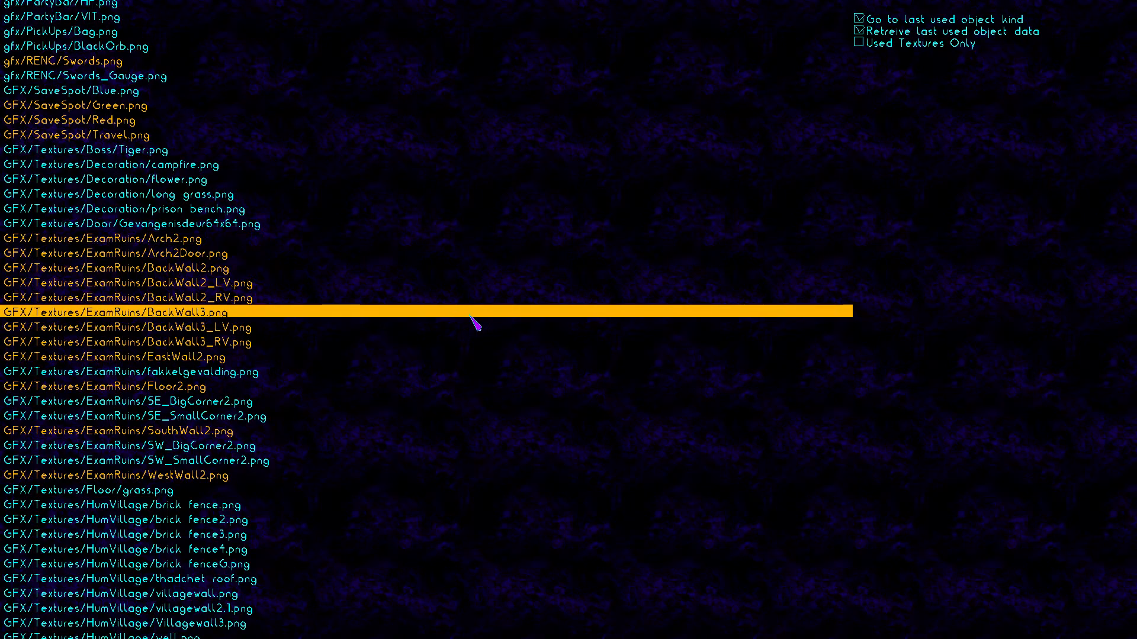
{"action": "left_click", "coordinate": [227, 433]}
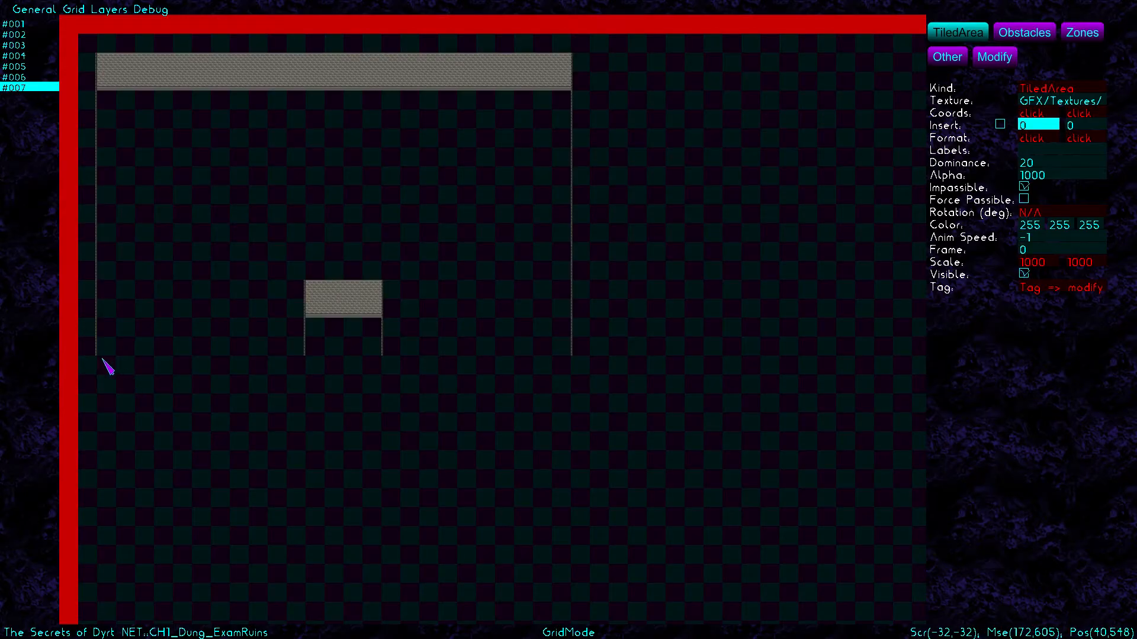
{"action": "left_click_drag", "start_coordinate": [106, 363], "coordinate": [299, 386]}
{"action": "key", "text": "Right"}
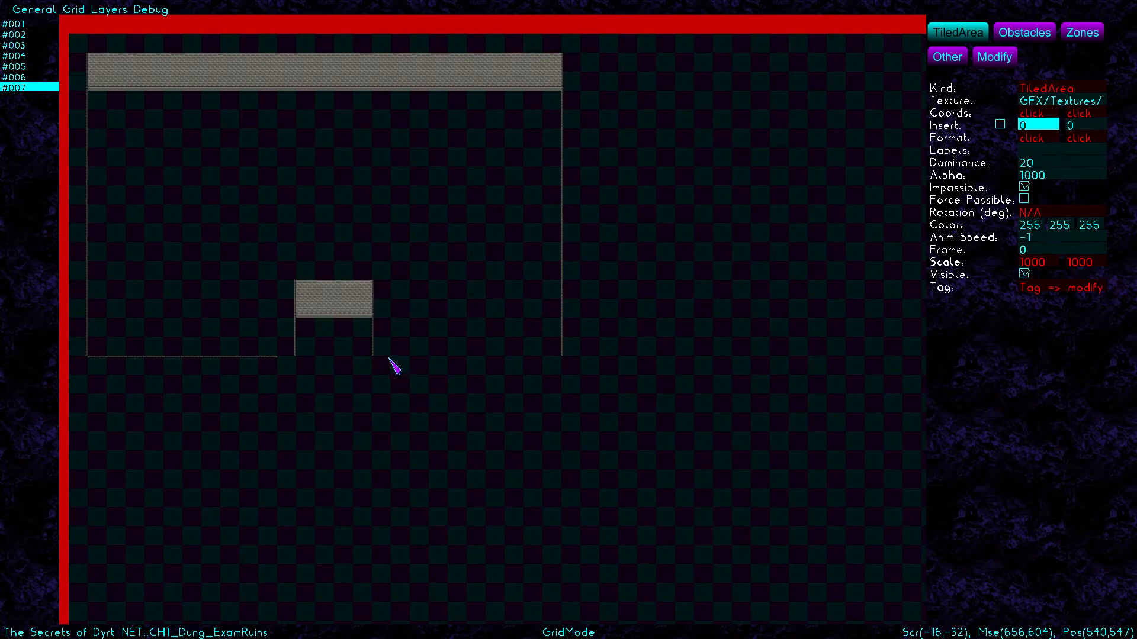
{"action": "left_click_drag", "start_coordinate": [392, 363], "coordinate": [569, 394]}
{"action": "key", "text": "Left"}
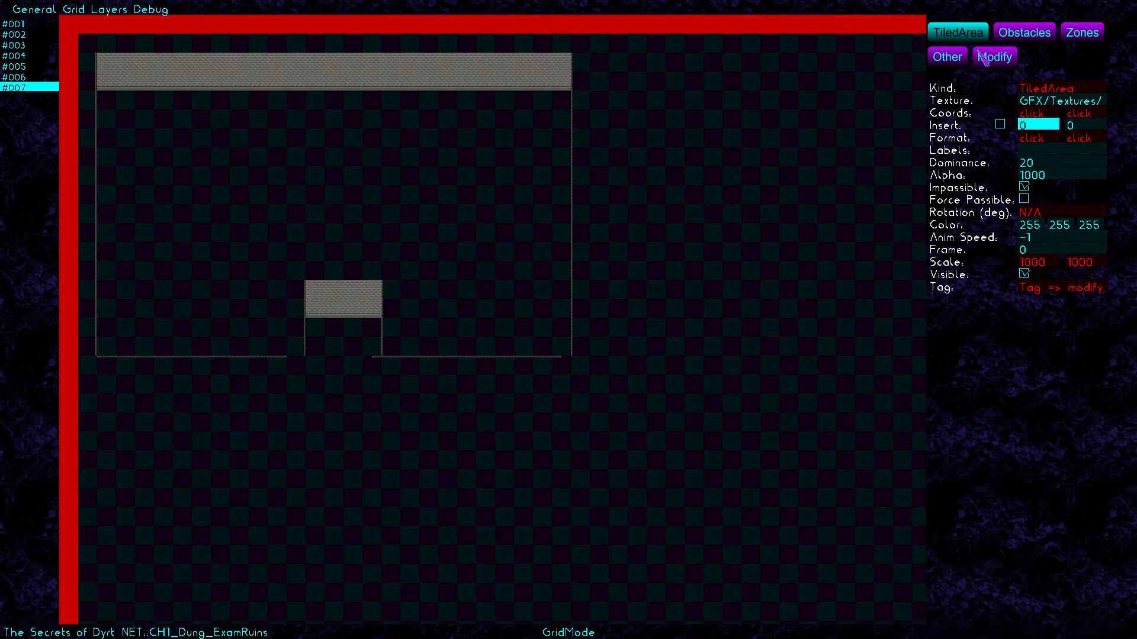
Set the right bottom wall piece's X to 512 and its width to 323
{"action": "left_click", "coordinate": [995, 58]}
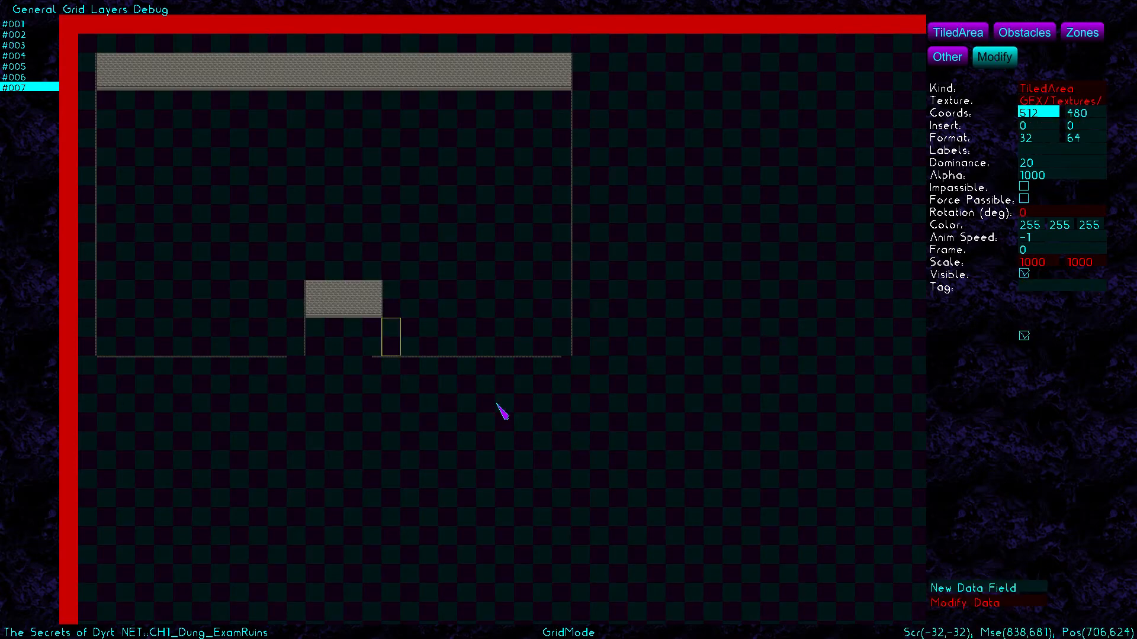
{"action": "left_click", "coordinate": [475, 368]}
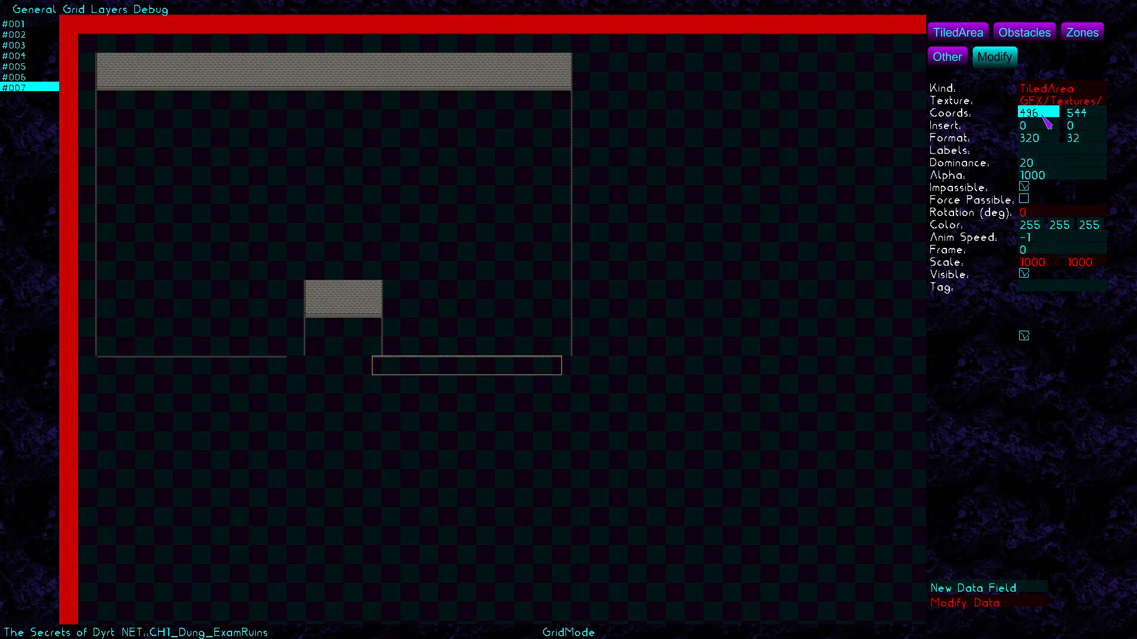
{"action": "key", "text": "BackSpace"}
{"action": "key", "text": "BackSpace"}
{"action": "key", "text": "BackSpace"}
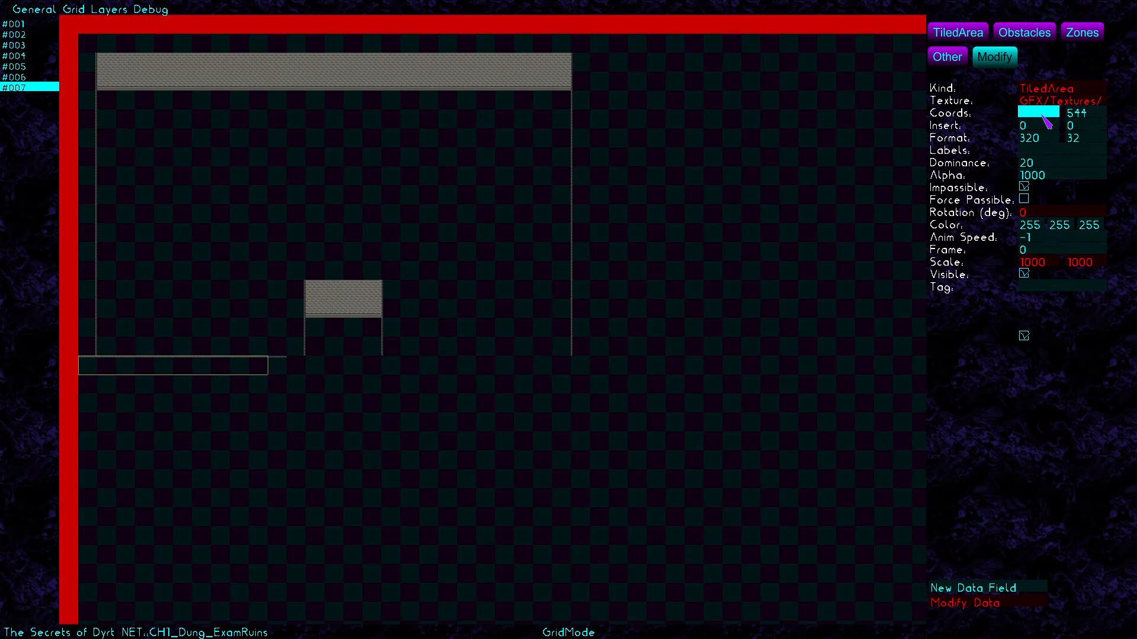
{"action": "type", "text": "512"}
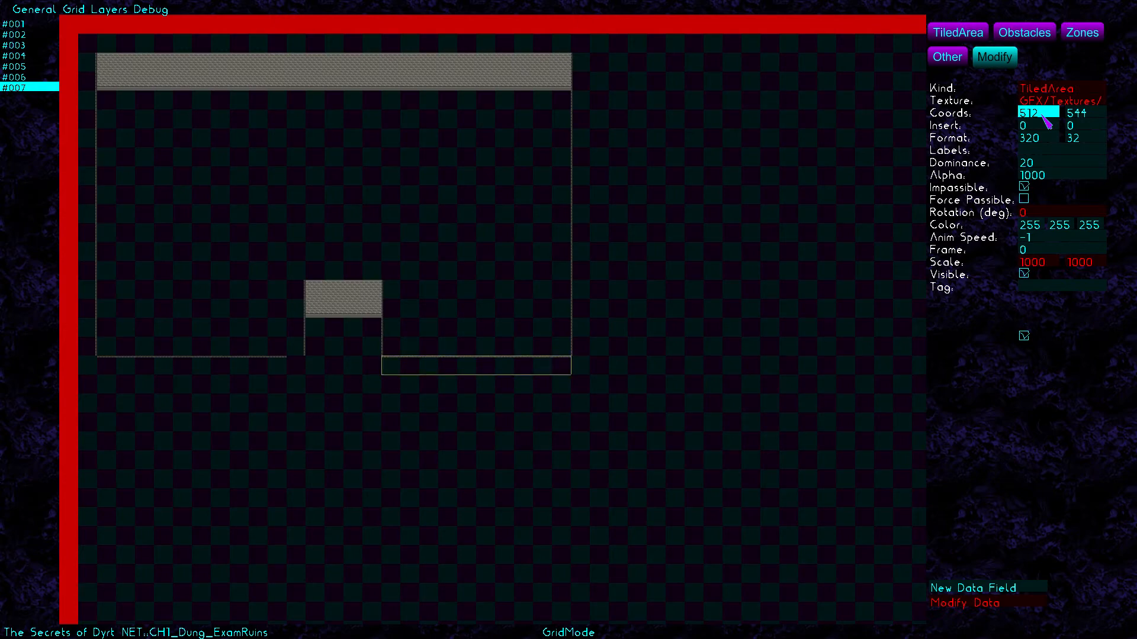
{"action": "left_click", "coordinate": [1052, 146]}
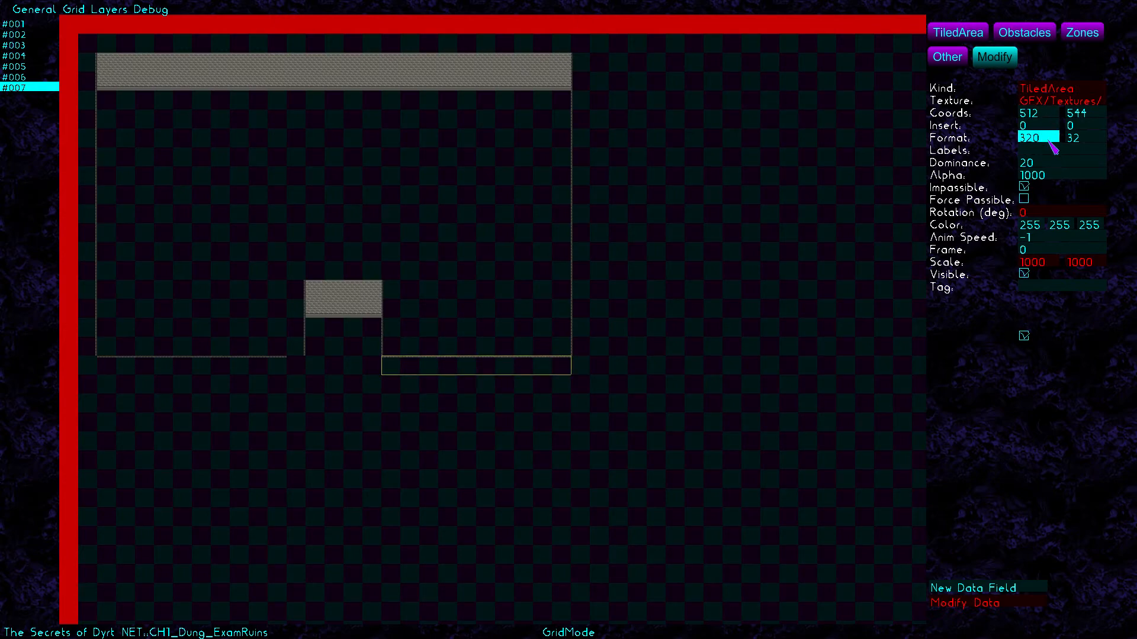
{"action": "key", "text": "BackSpace"}
{"action": "type", "text": "3"}
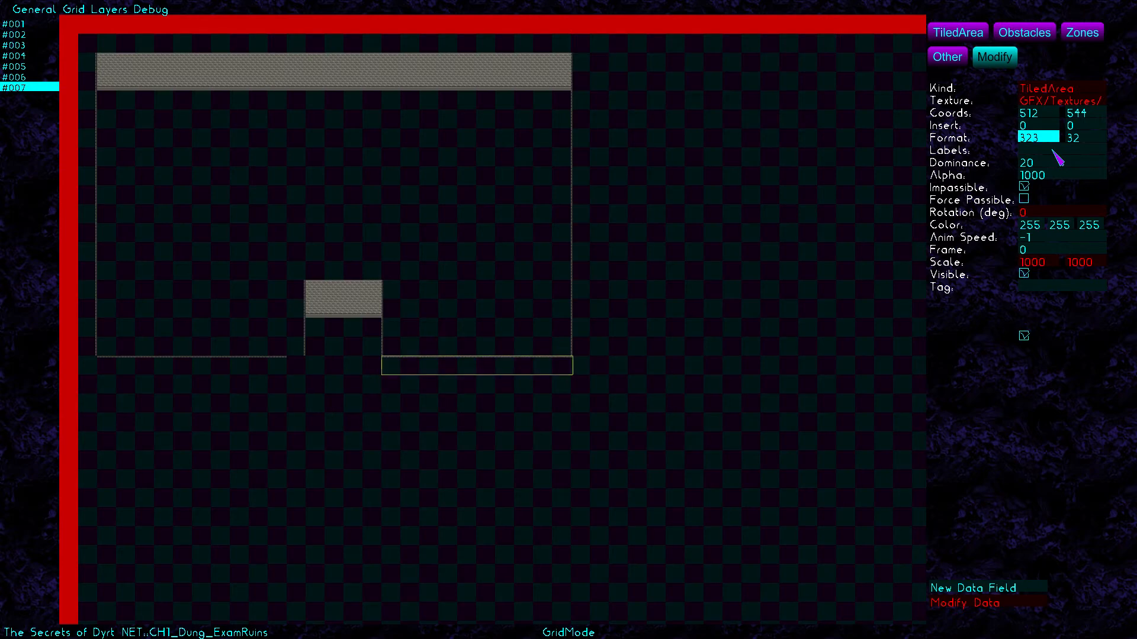
Widen the left bottom wall to 336 and set the right wall to X 524, width 310
{"action": "left_click", "coordinate": [261, 372]}
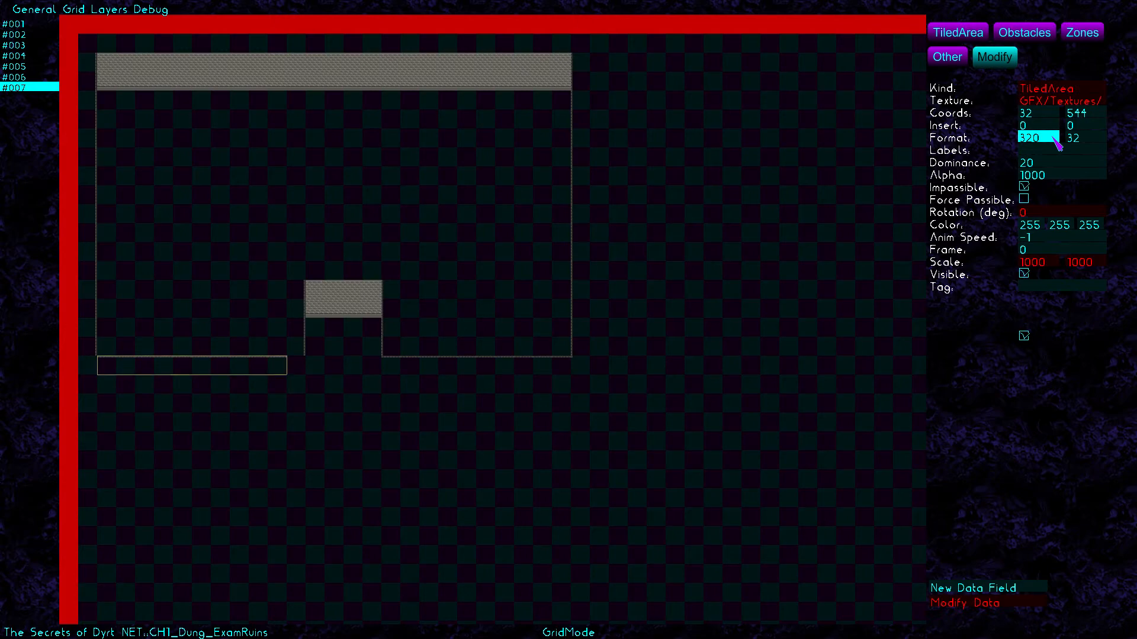
{"action": "key", "text": "BackSpace"}
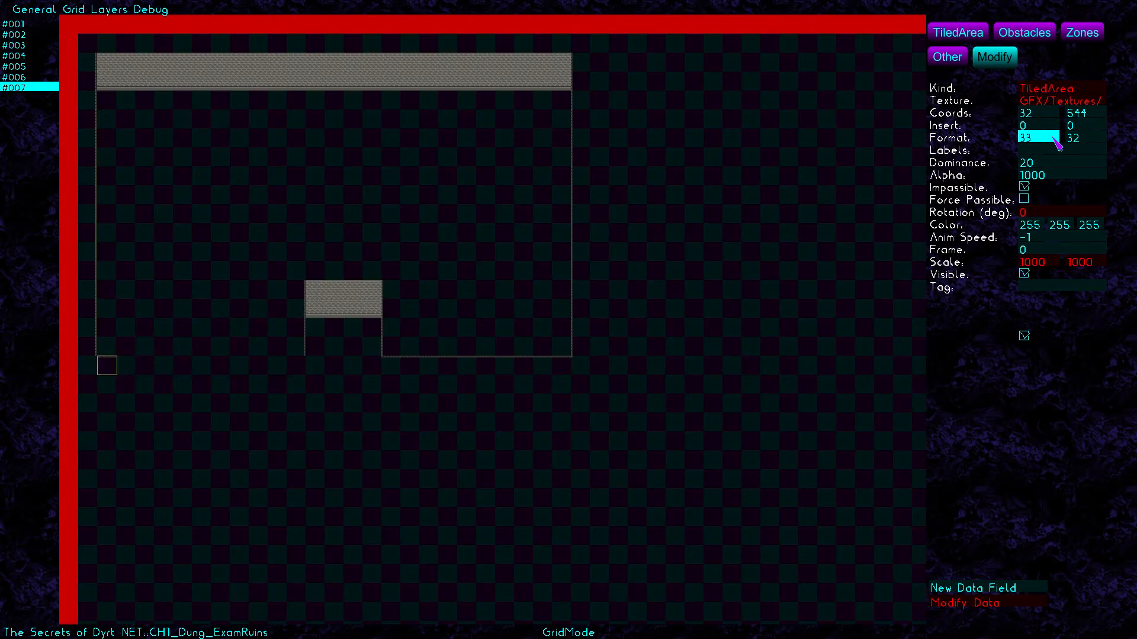
{"action": "type", "text": "6"}
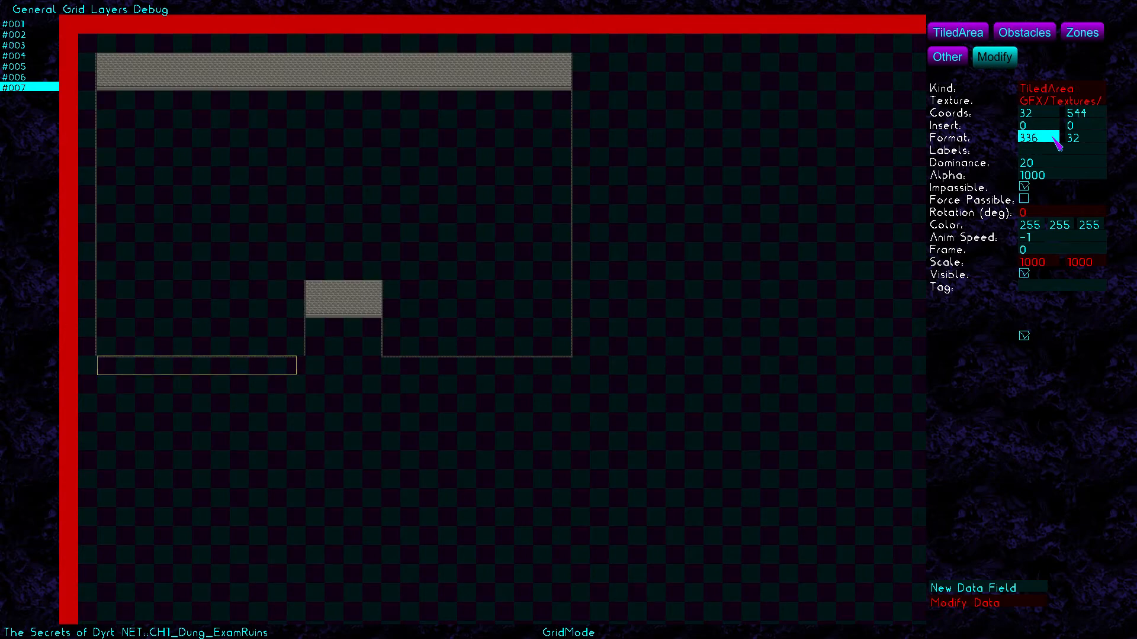
{"action": "left_click", "coordinate": [515, 363]}
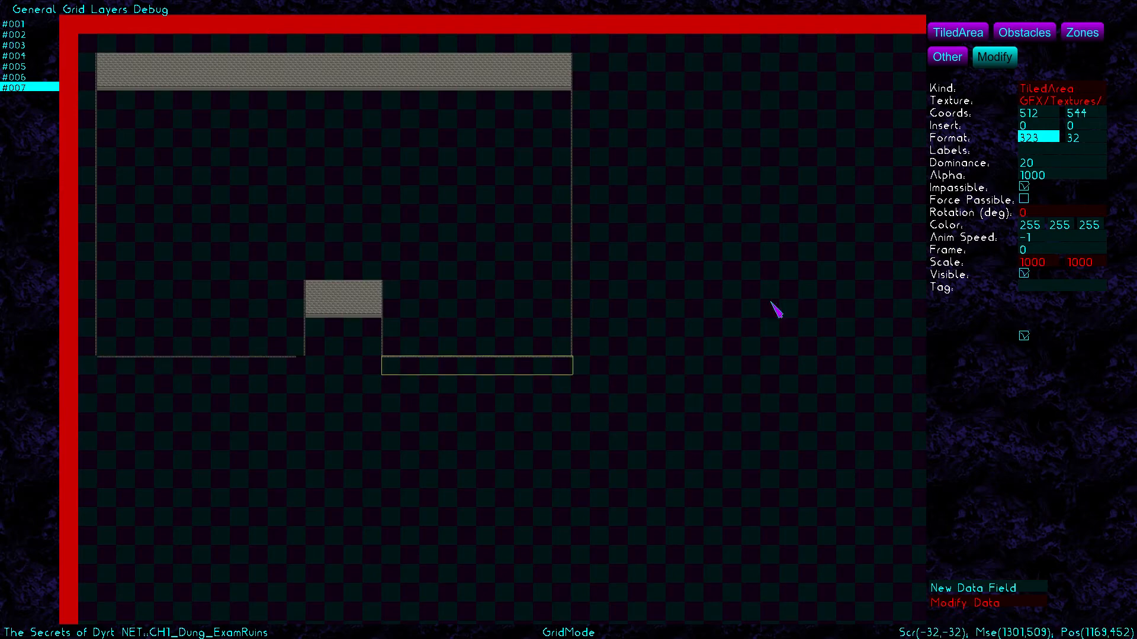
{"action": "left_click", "coordinate": [1052, 116]}
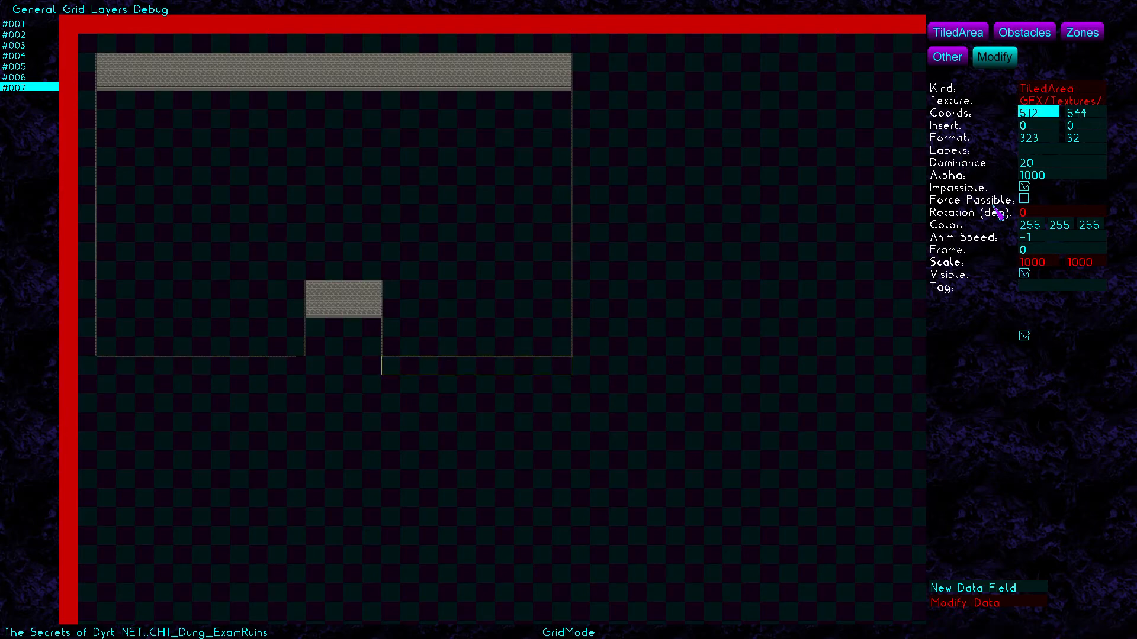
{"action": "key", "text": "BackSpace"}
{"action": "key", "text": "BackSpace"}
{"action": "type", "text": "24"}
{"action": "left_click", "coordinate": [1049, 141]}
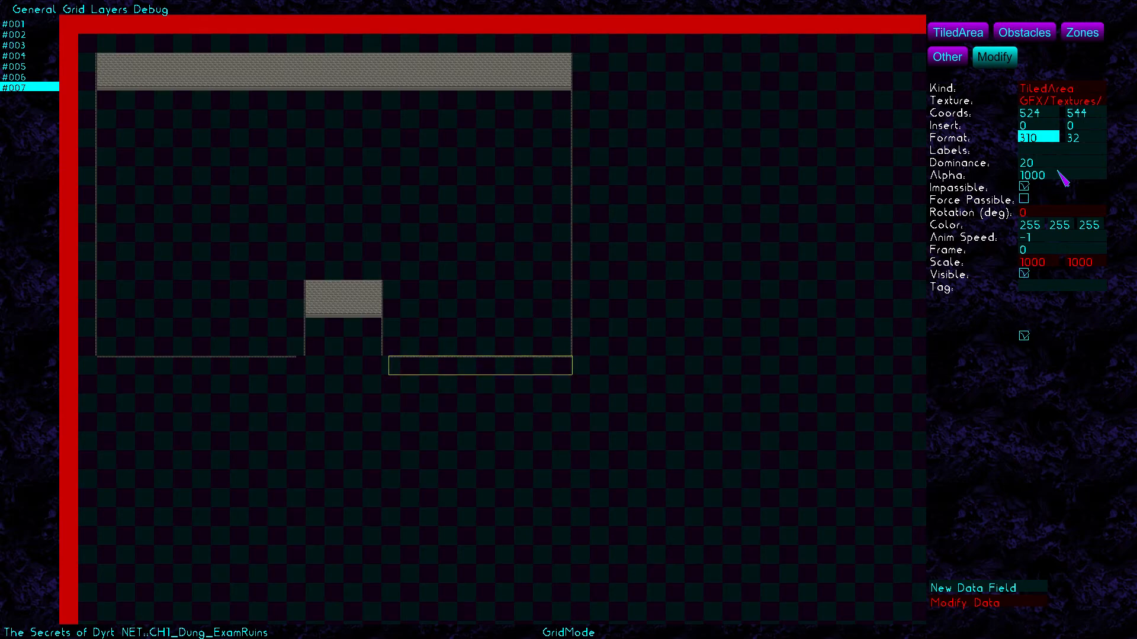
{"action": "left_click", "coordinate": [957, 33]}
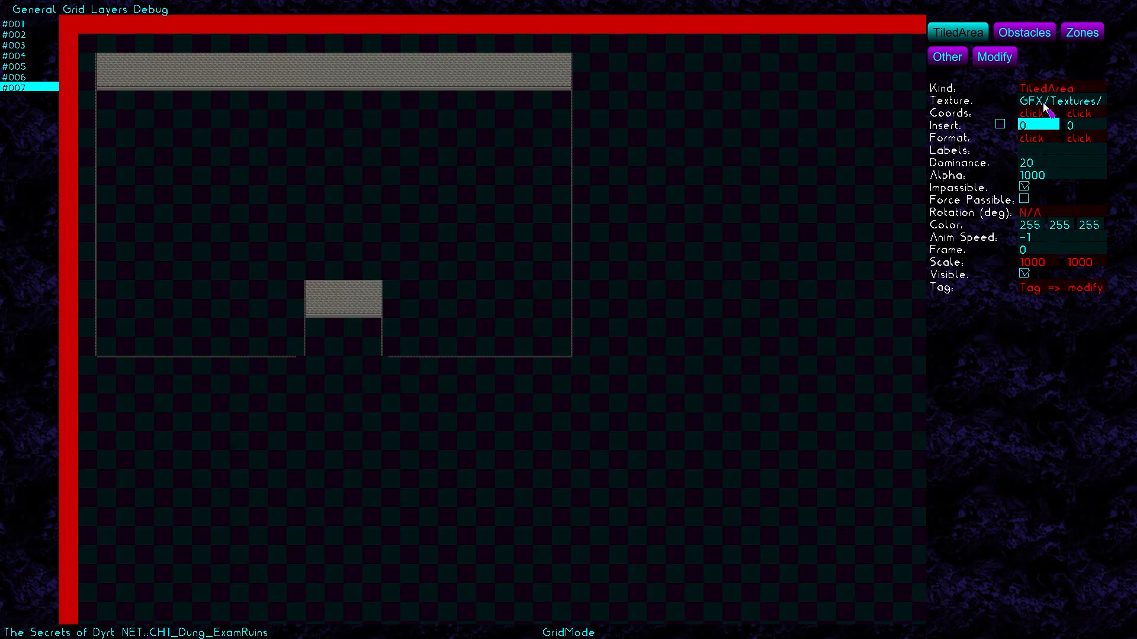
{"action": "left_click", "coordinate": [1046, 105]}
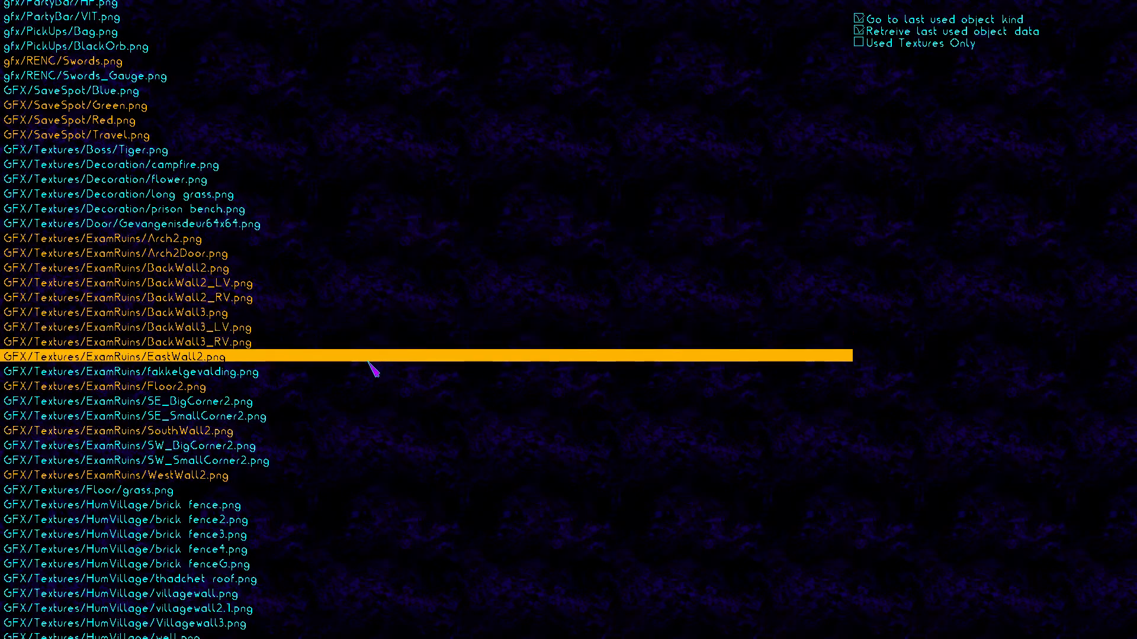
{"action": "left_click", "coordinate": [374, 363]}
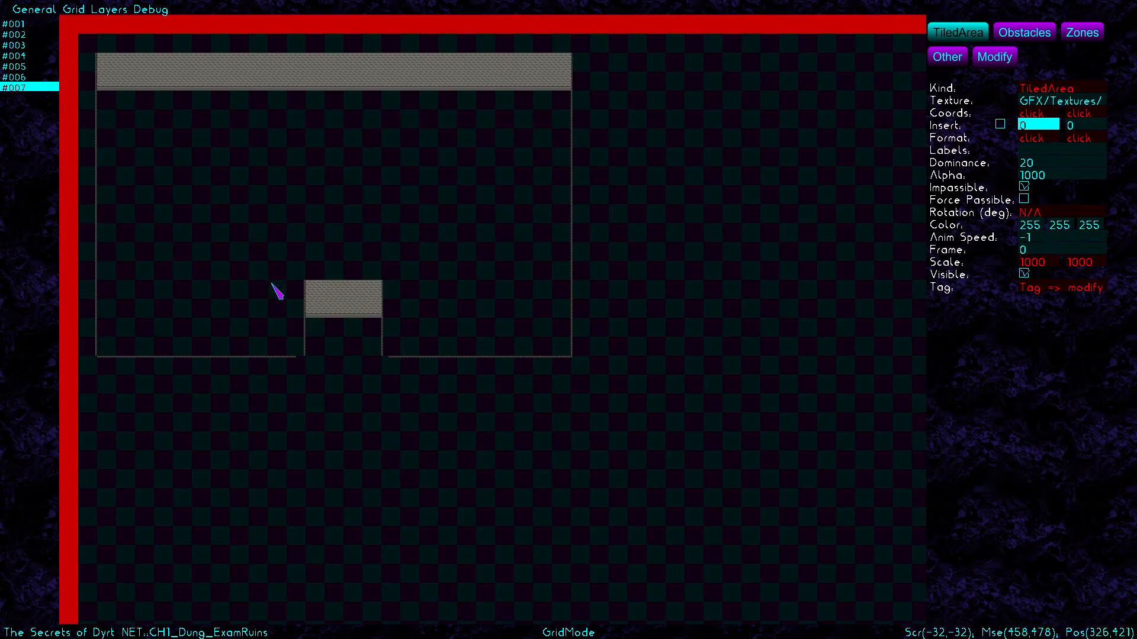
{"action": "key", "text": "Right"}
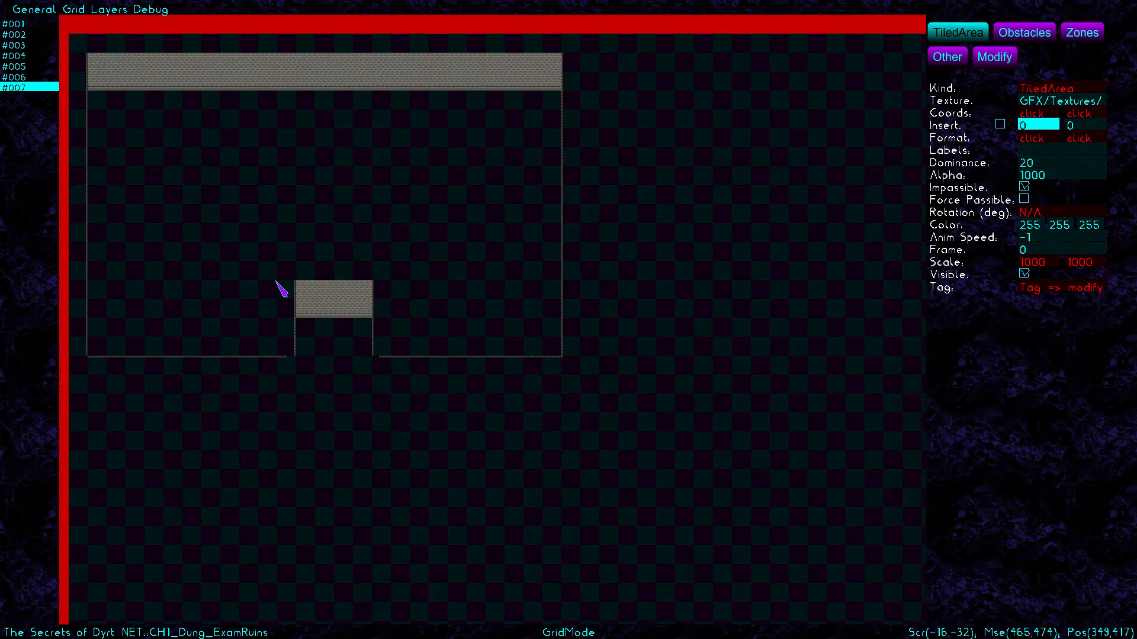
{"action": "left_click_drag", "start_coordinate": [275, 285], "coordinate": [315, 336]}
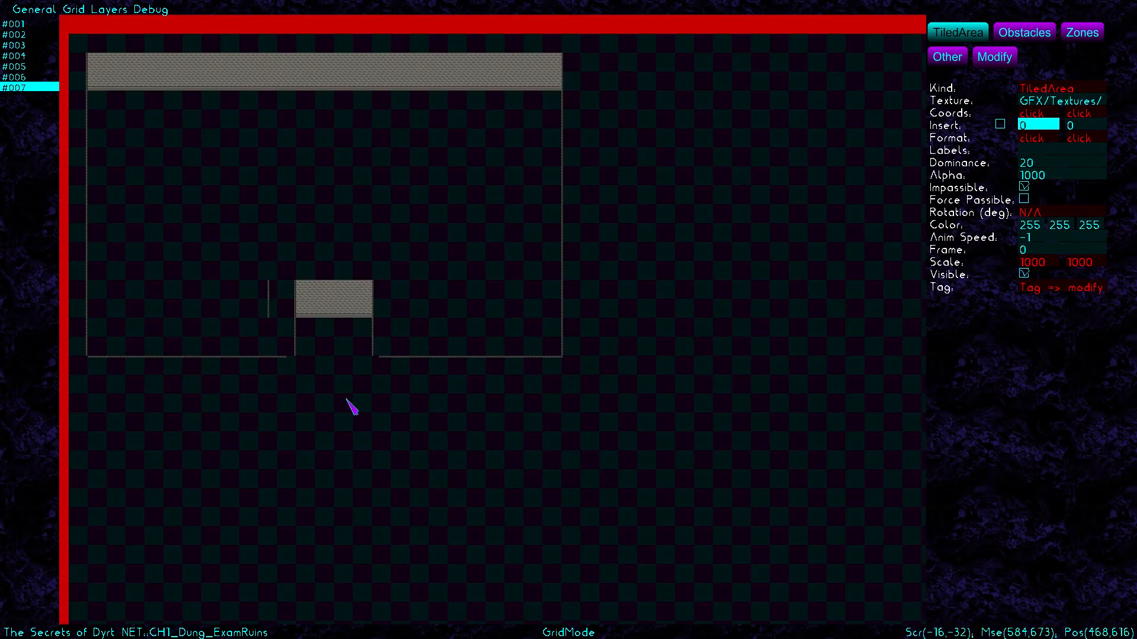
{"action": "key", "text": "Left"}
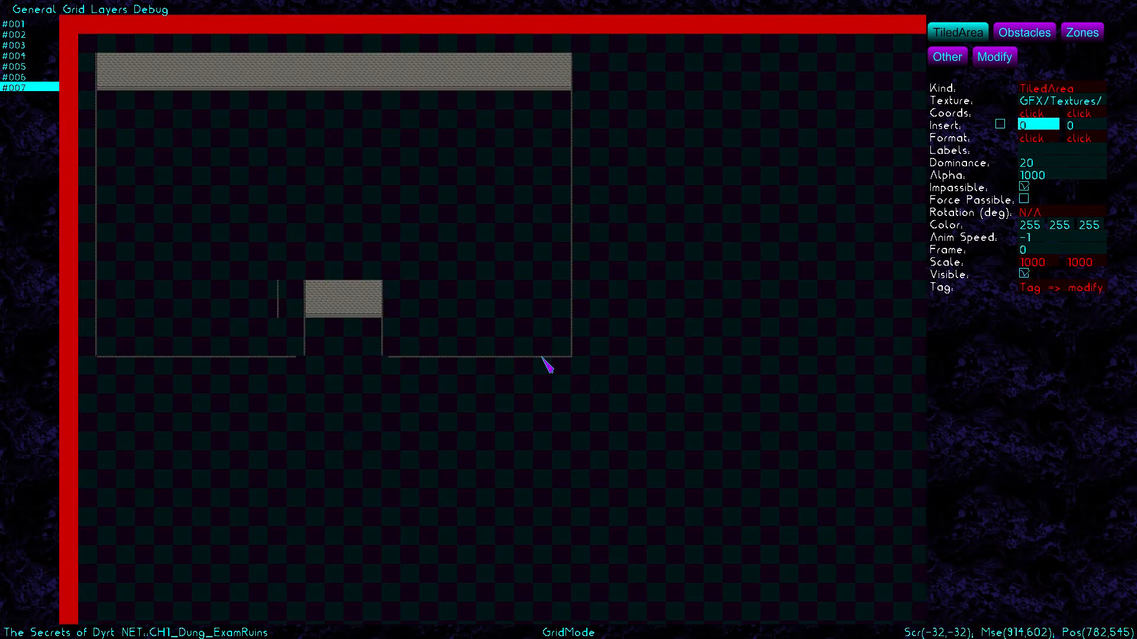
{"action": "left_click", "coordinate": [1001, 59]}
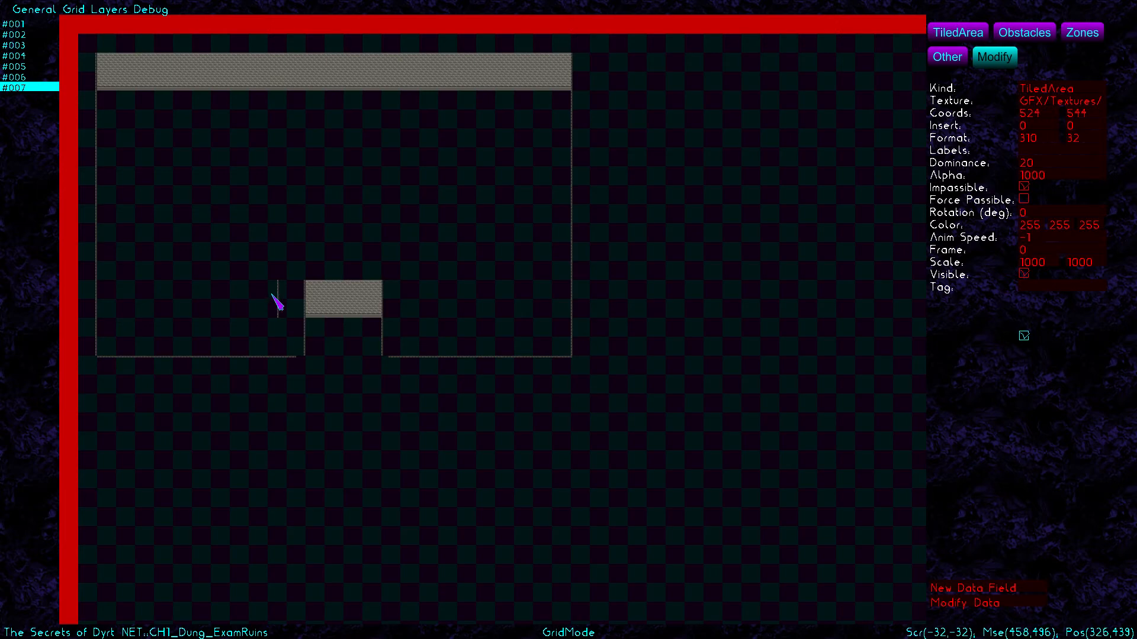
{"action": "left_click", "coordinate": [280, 297]}
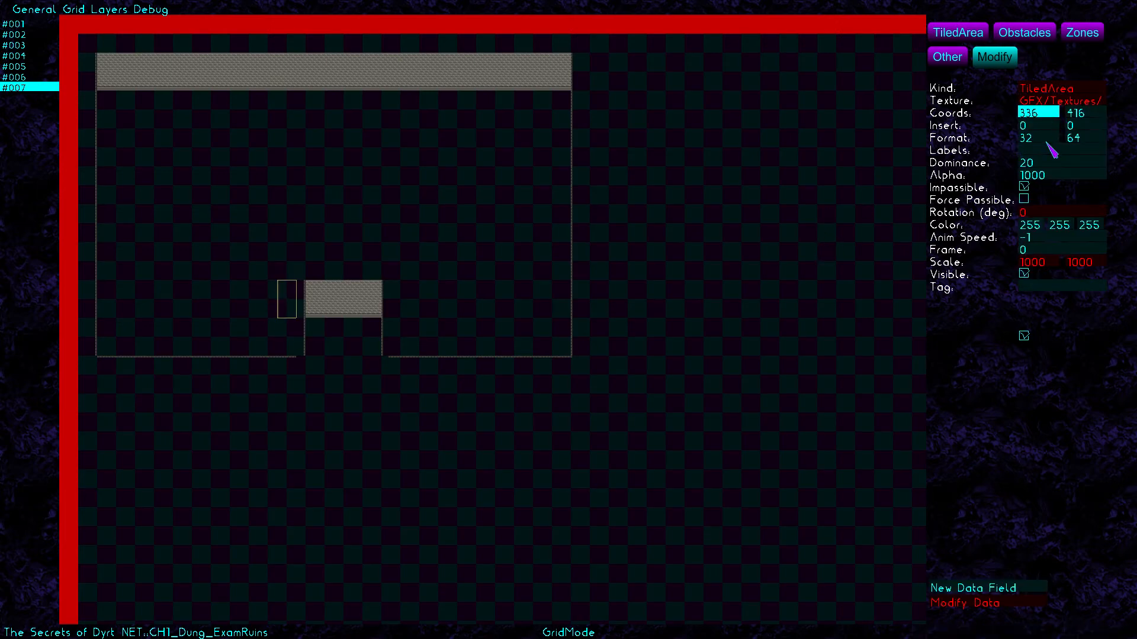
{"action": "type", "text": "352"}
{"action": "key", "text": "BackSpace"}
{"action": "key", "text": "BackSpace"}
{"action": "type", "text": "68"}
{"action": "left_click", "coordinate": [1046, 140]}
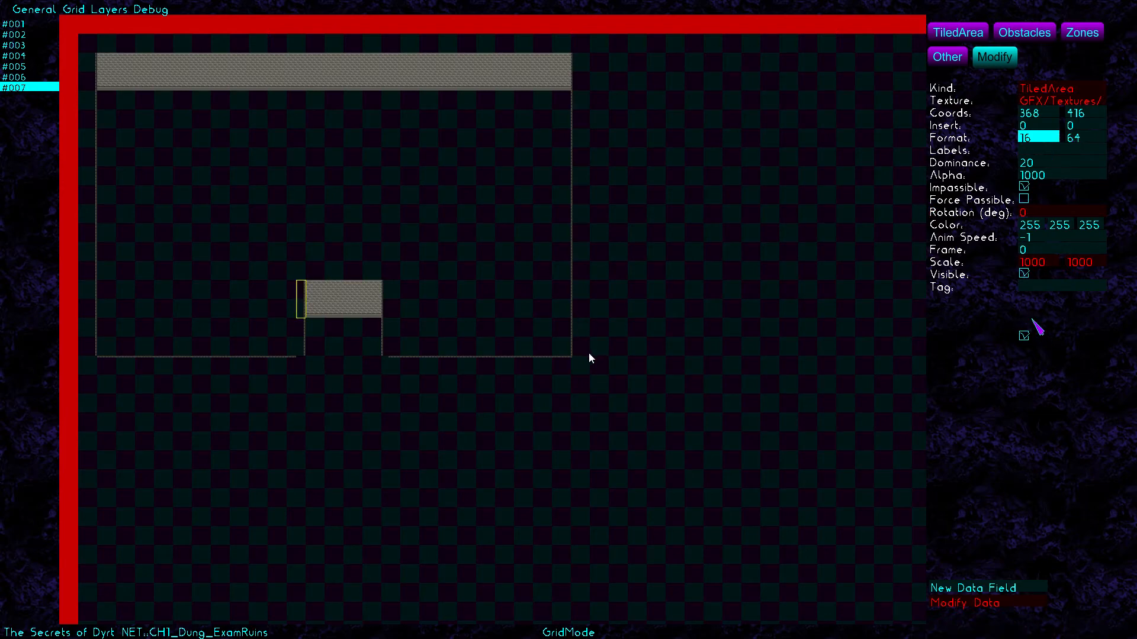
{"action": "key", "text": "Delete"}
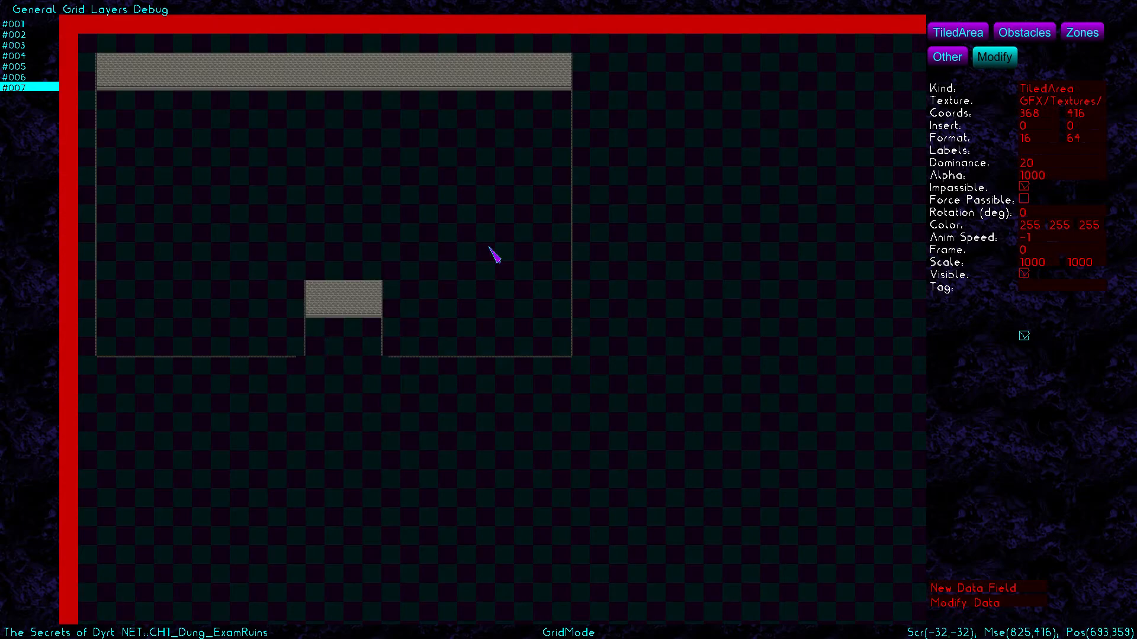
{"action": "left_click", "coordinate": [964, 35]}
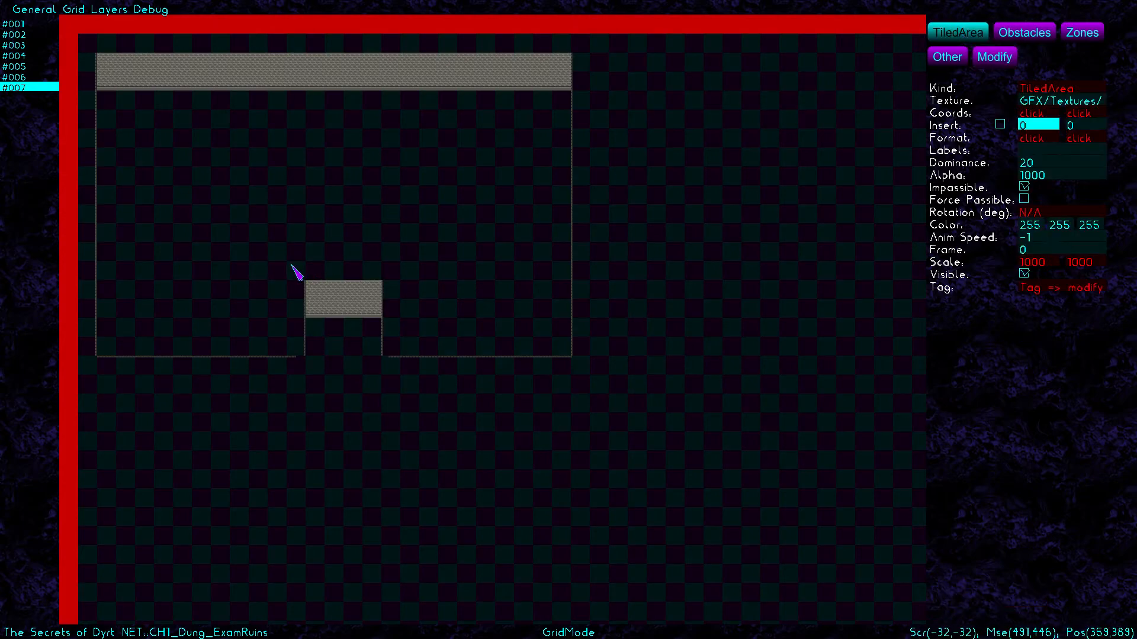
Mark a tall wall strip left of the doorway block and move it to X 368
{"action": "left_click_drag", "start_coordinate": [291, 264], "coordinate": [312, 332]}
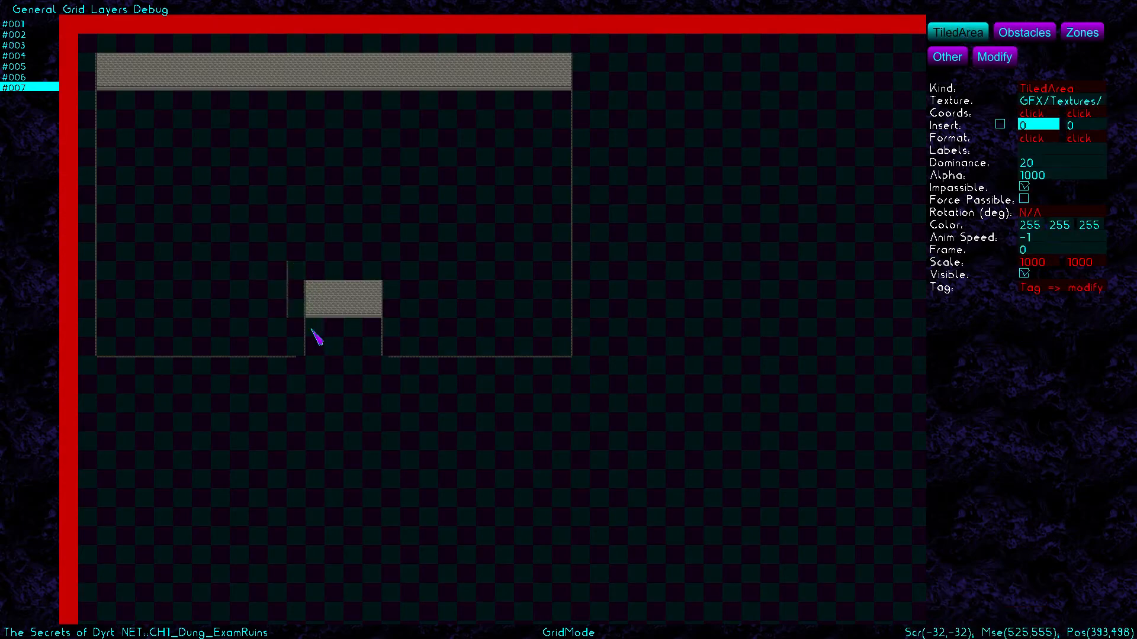
{"action": "left_click", "coordinate": [1006, 61]}
{"action": "left_click", "coordinate": [296, 287]}
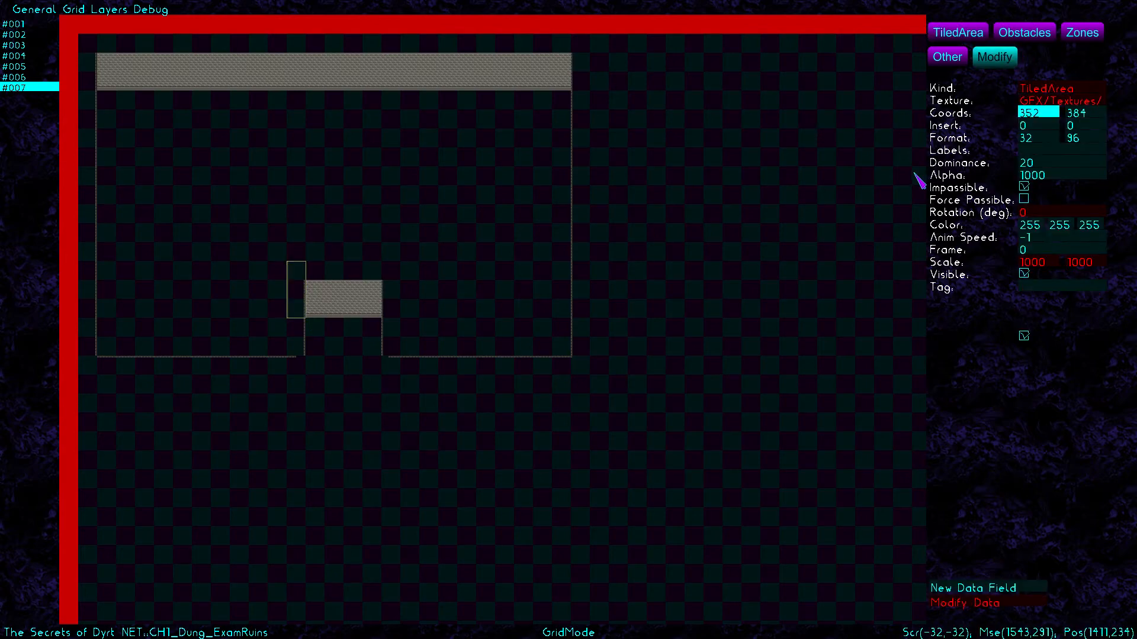
{"action": "key", "text": "BackSpace"}
{"action": "key", "text": "BackSpace"}
{"action": "type", "text": "68"}
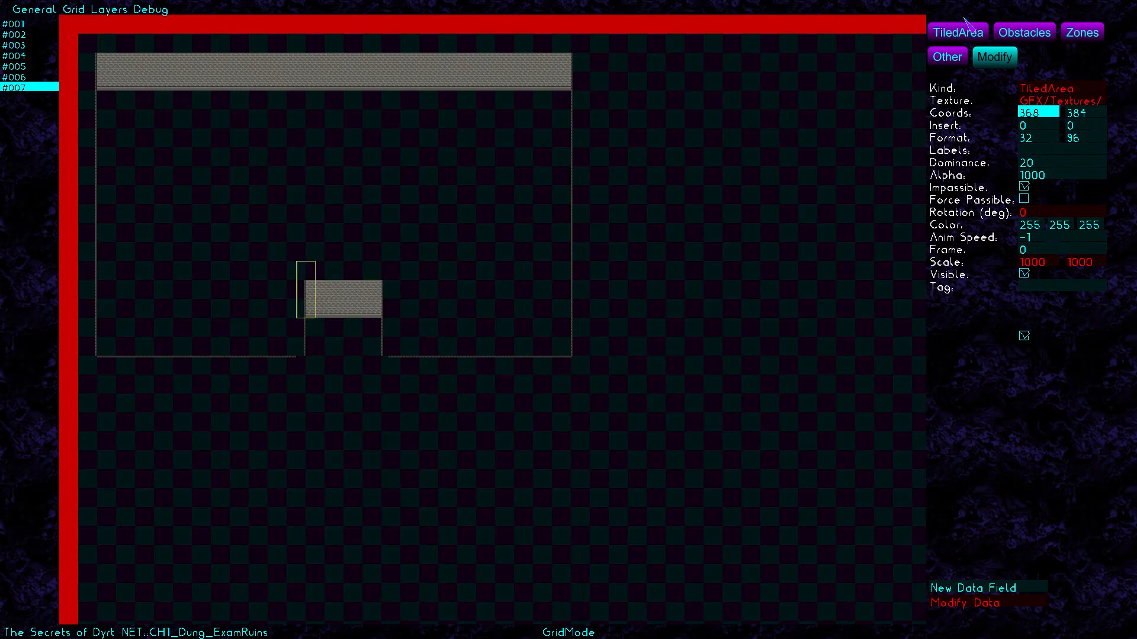
{"action": "left_click", "coordinate": [964, 23]}
Mark a tall wall strip right of the doorway block and set its X to 498
{"action": "left_click", "coordinate": [1055, 102]}
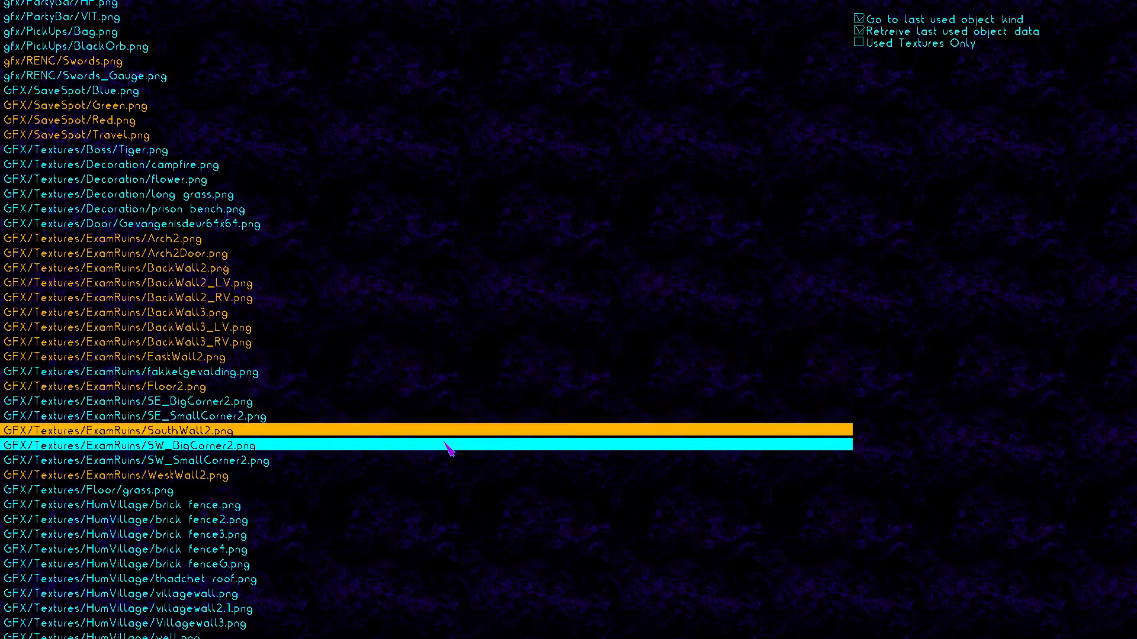
{"action": "left_click", "coordinate": [447, 483]}
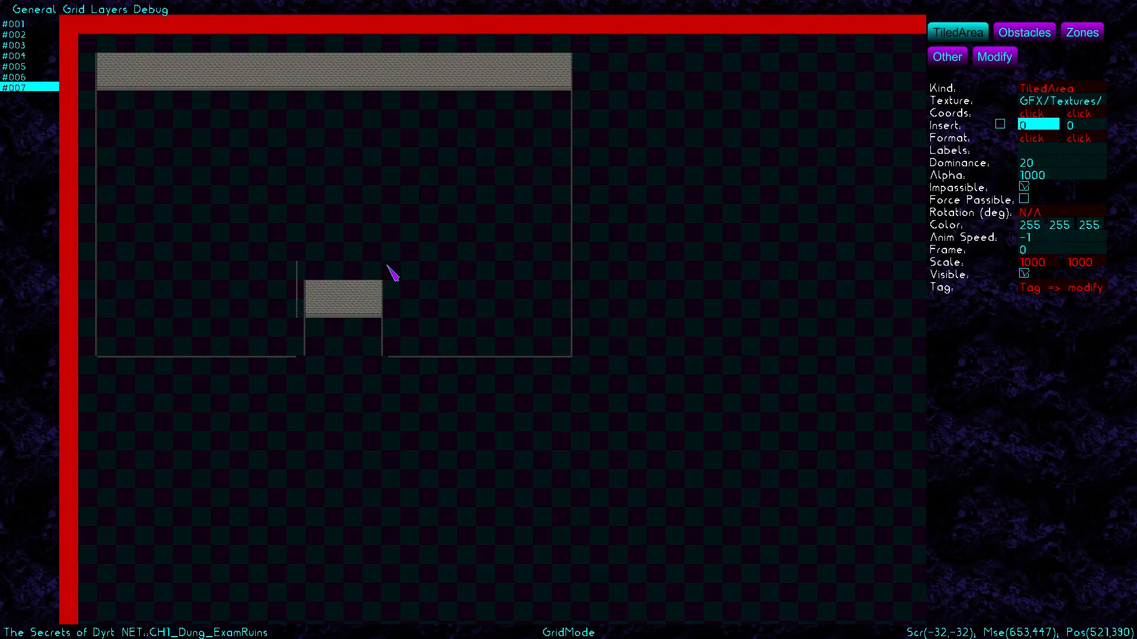
{"action": "left_click_drag", "start_coordinate": [391, 269], "coordinate": [410, 333]}
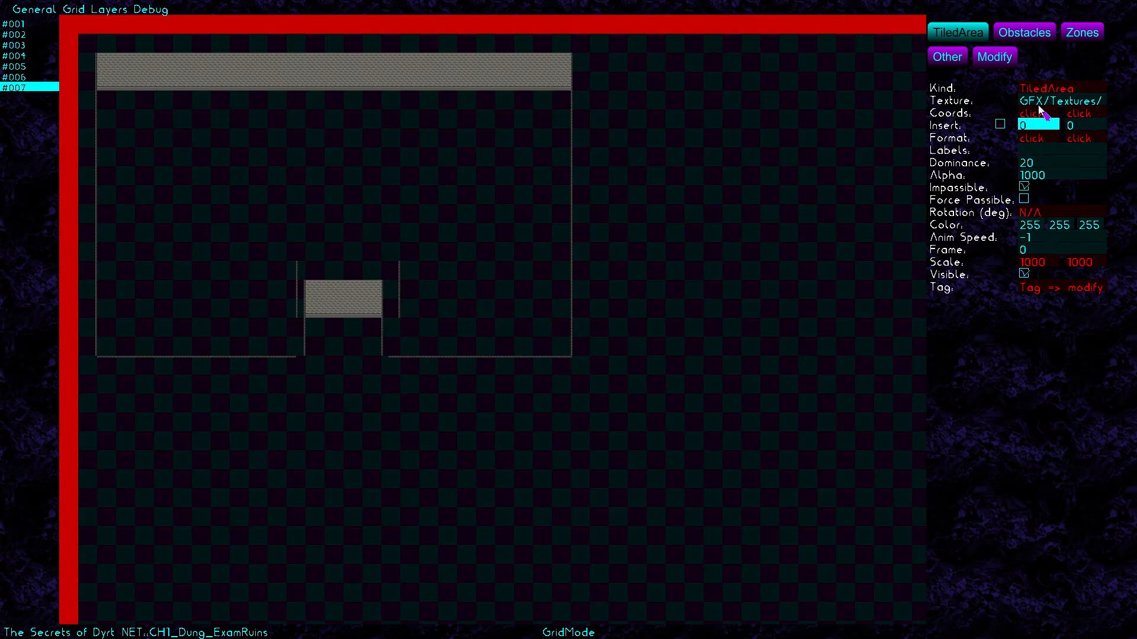
{"action": "left_click", "coordinate": [996, 58]}
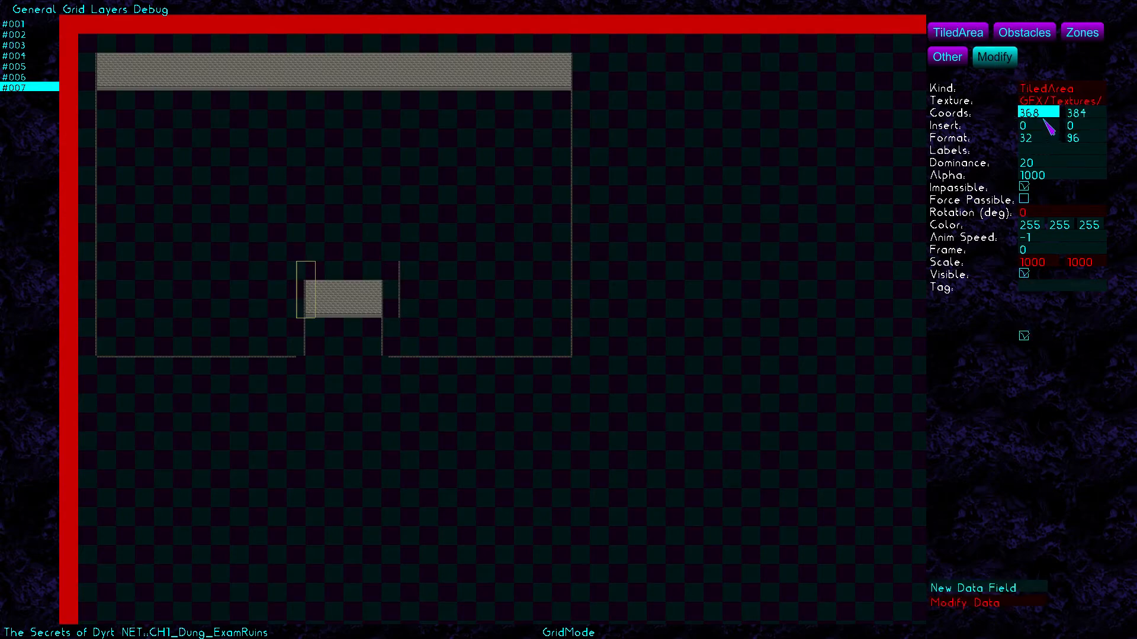
{"action": "left_click", "coordinate": [391, 290]}
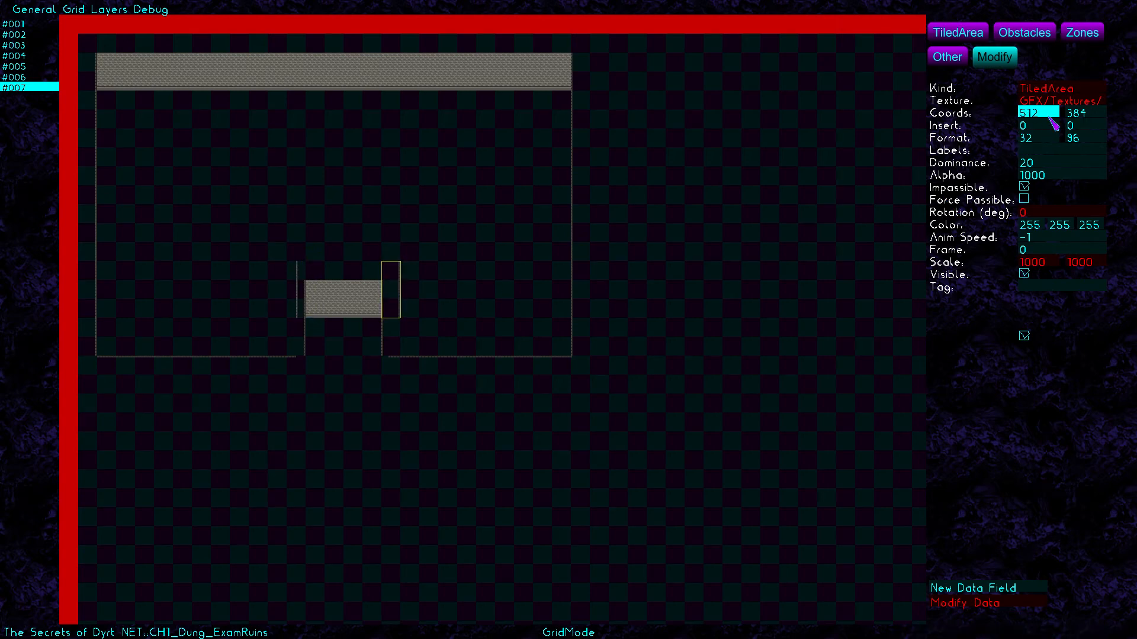
{"action": "key", "text": "BackSpace"}
{"action": "key", "text": "BackSpace"}
{"action": "type", "text": "9"}
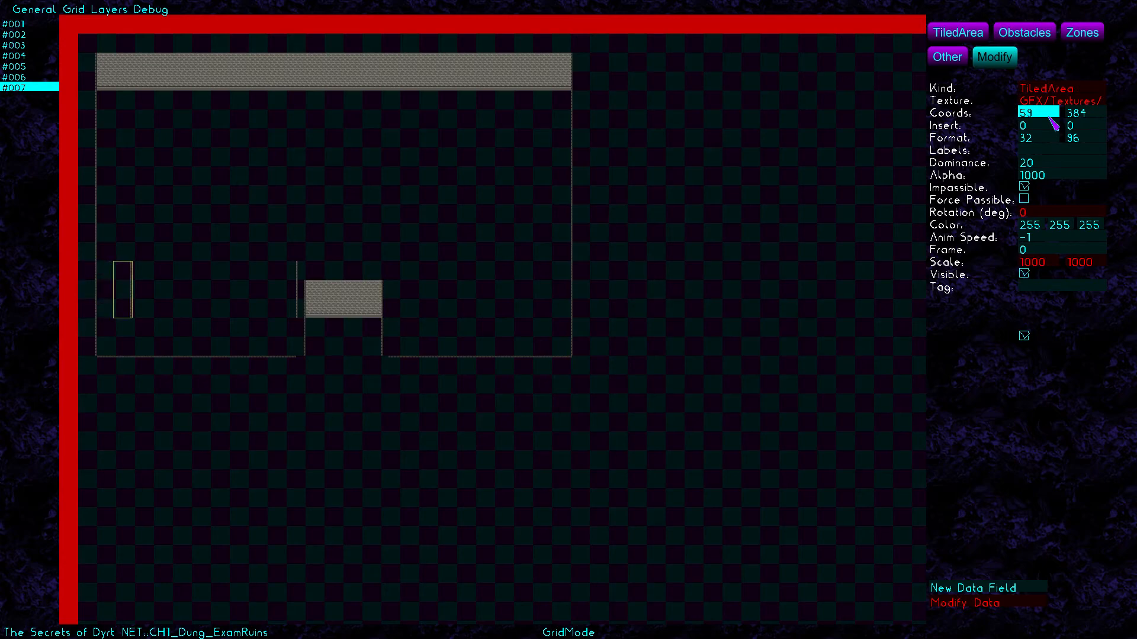
{"action": "type", "text": "8"}
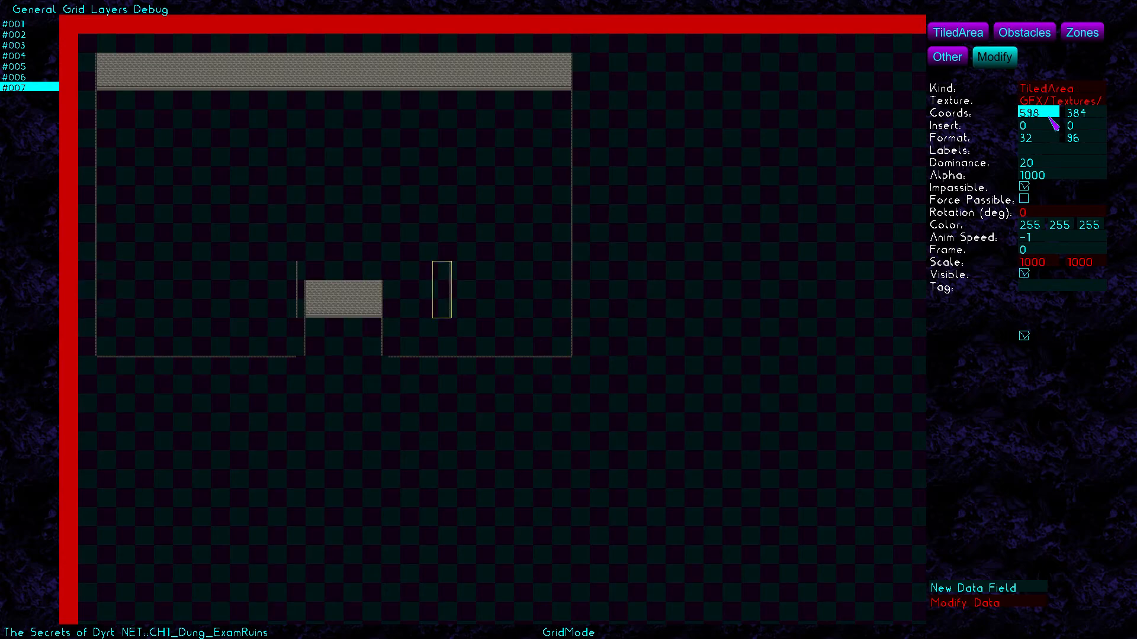
{"action": "key", "text": "BackSpace"}
{"action": "key", "text": "BackSpace"}
{"action": "key", "text": "BackSpace"}
{"action": "type", "text": "4"}
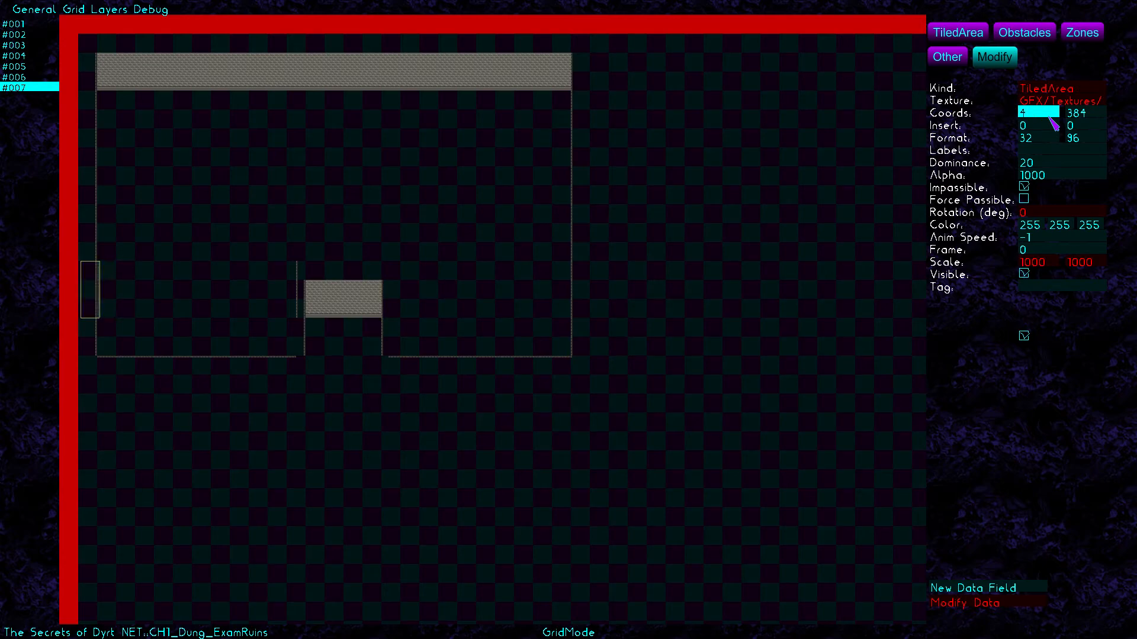
{"action": "type", "text": "98"}
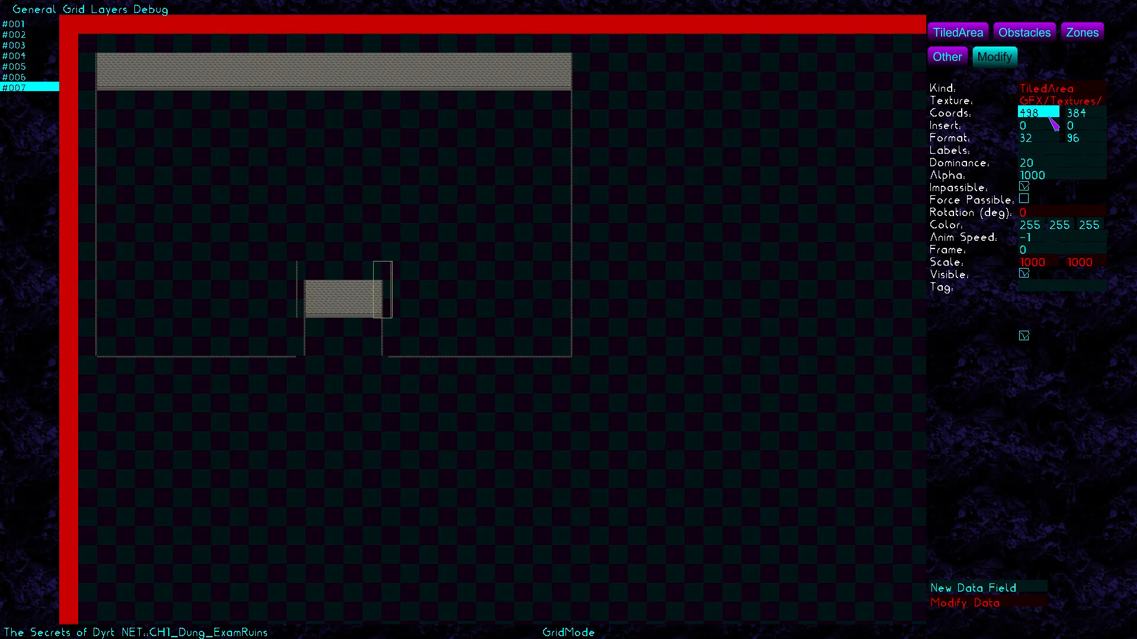
{"action": "key", "text": "Left"}
{"action": "left_click", "coordinate": [959, 35]}
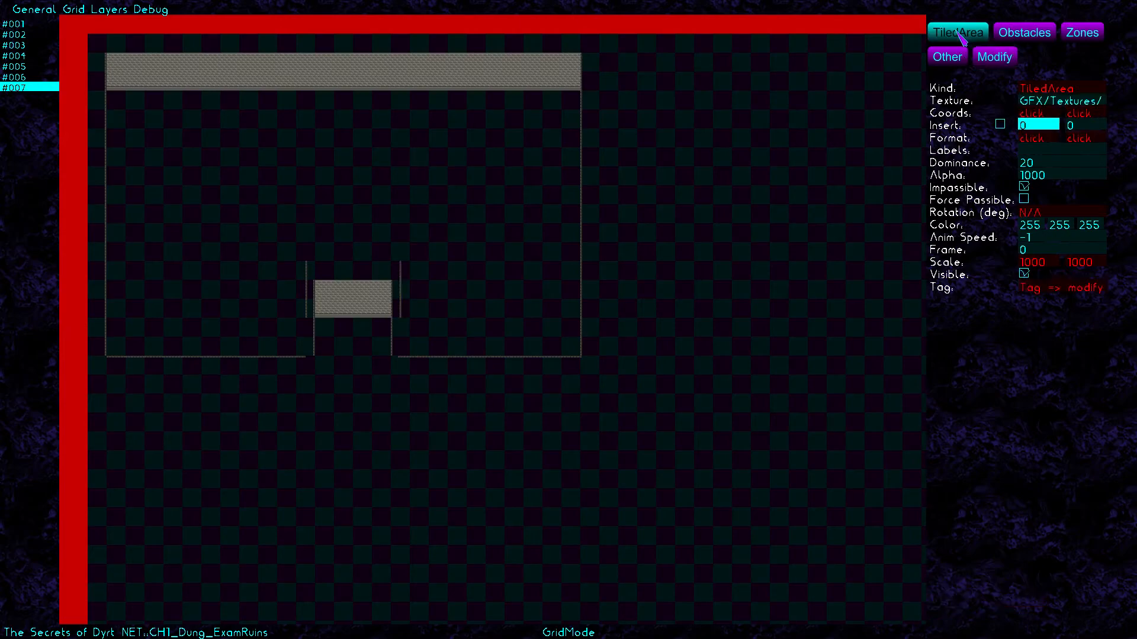
Add a wall-textured tiled strip from (368,384) to (528,416) across the doorway recess's top
{"action": "left_click", "coordinate": [1039, 102]}
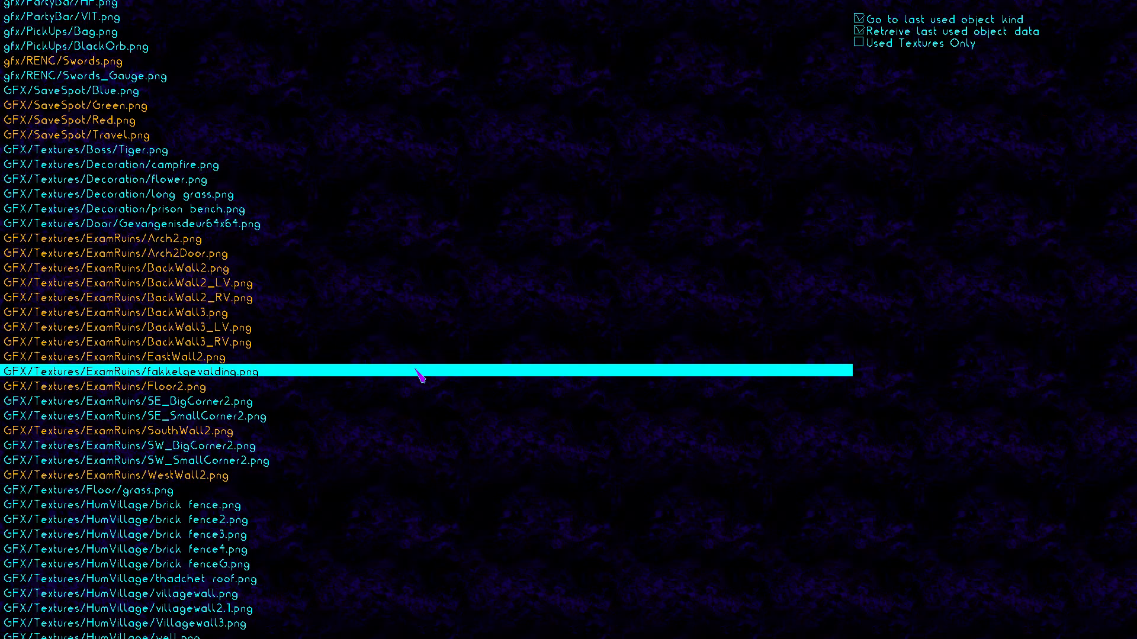
{"action": "left_click", "coordinate": [315, 431]}
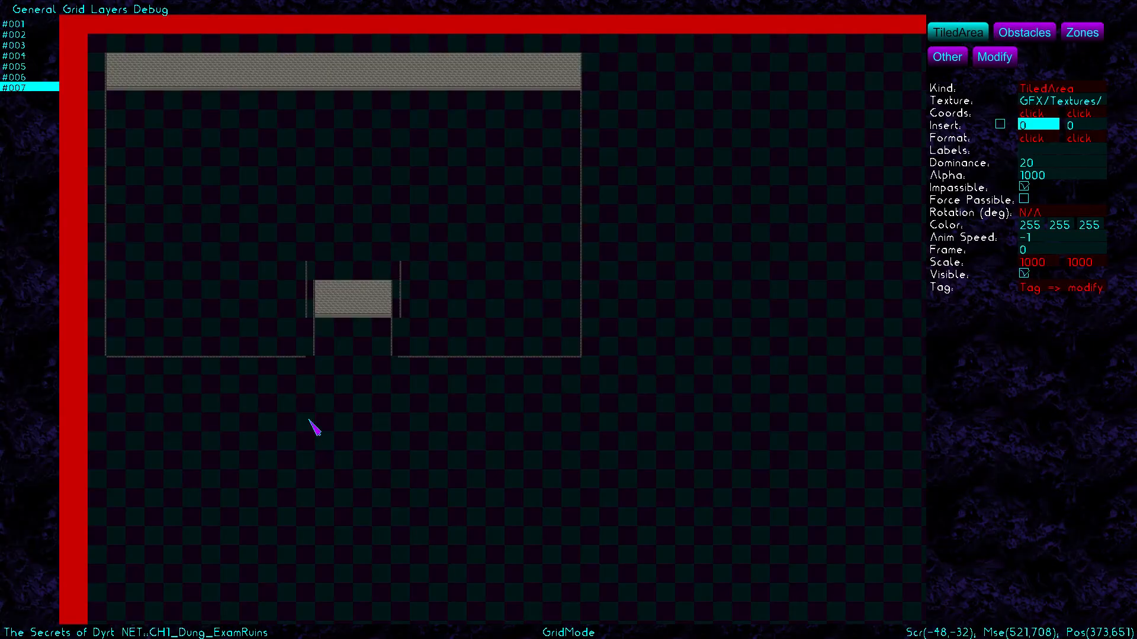
{"action": "left_click_drag", "start_coordinate": [314, 262], "coordinate": [360, 93]}
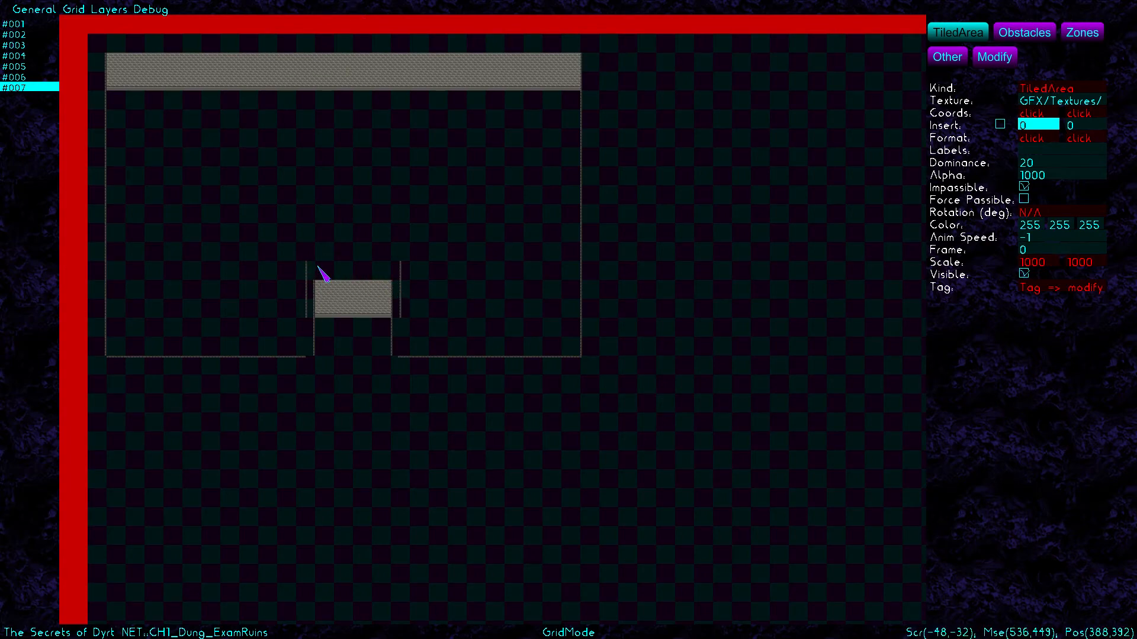
{"action": "left_click_drag", "start_coordinate": [322, 263], "coordinate": [414, 286]}
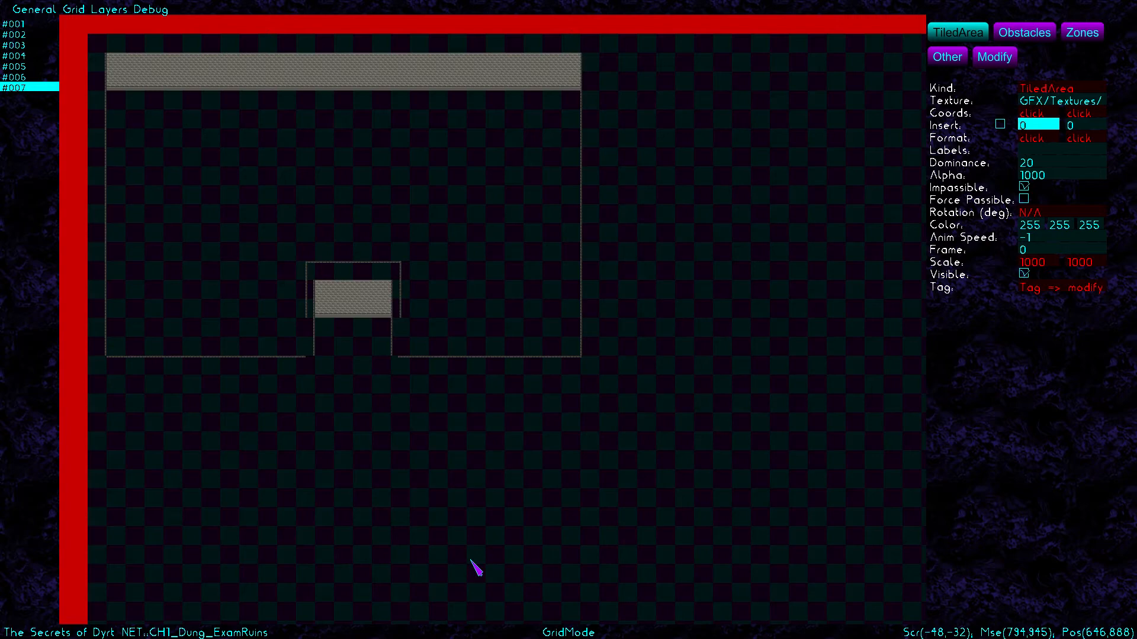
{"action": "key", "text": "Right"}
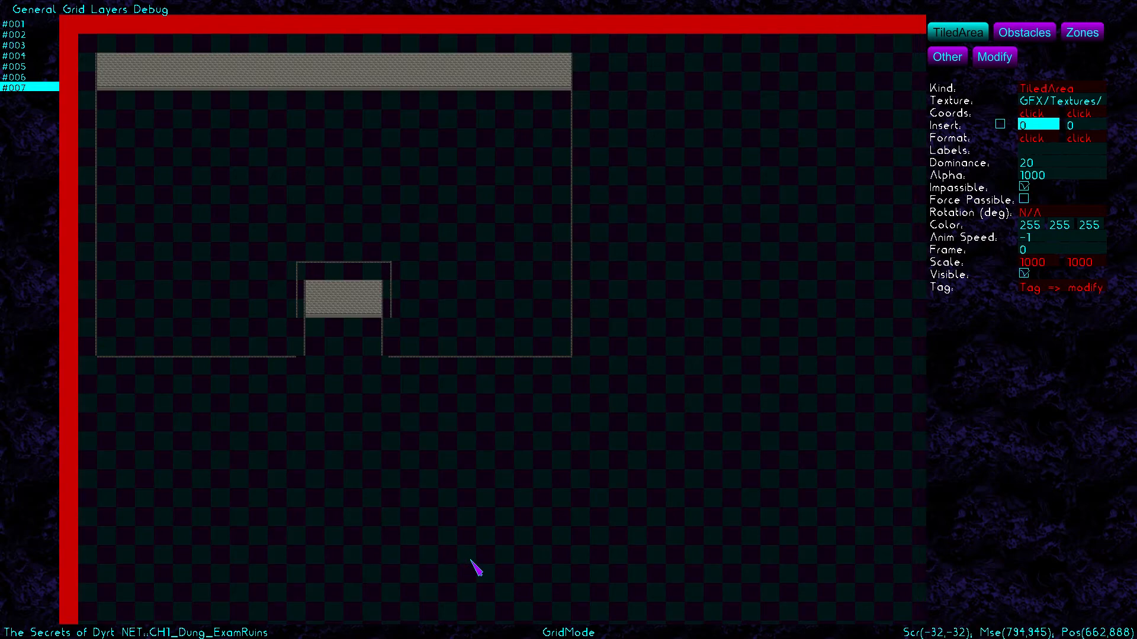
Choose the Floor2.png stone texture and cover the room's upper part with a floor area
{"action": "left_click", "coordinate": [1048, 105]}
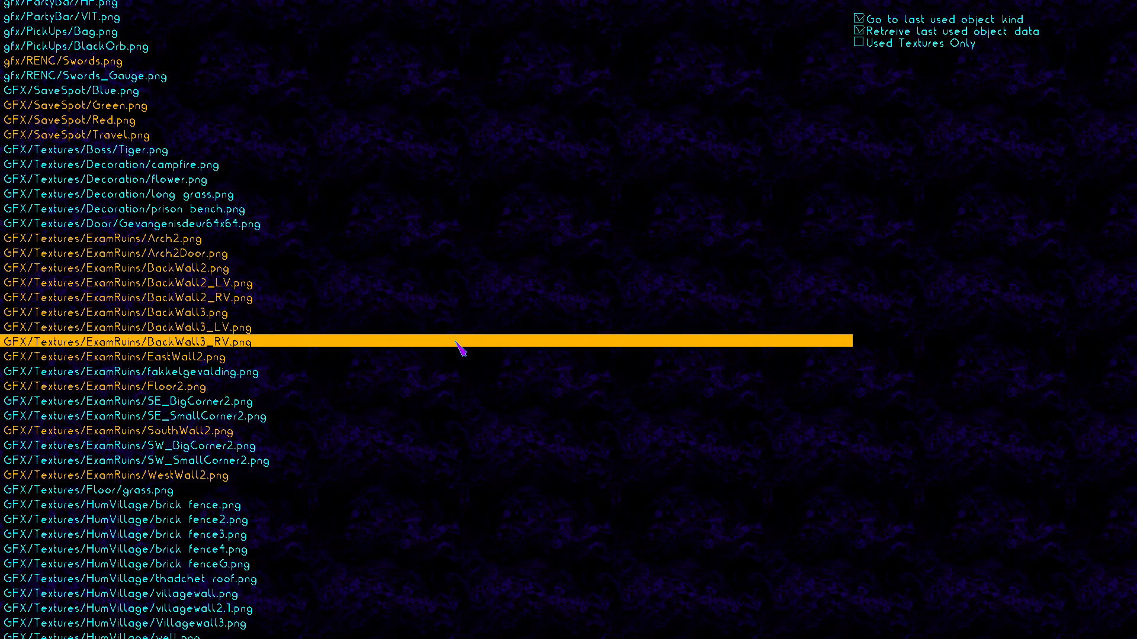
{"action": "left_click", "coordinate": [424, 386]}
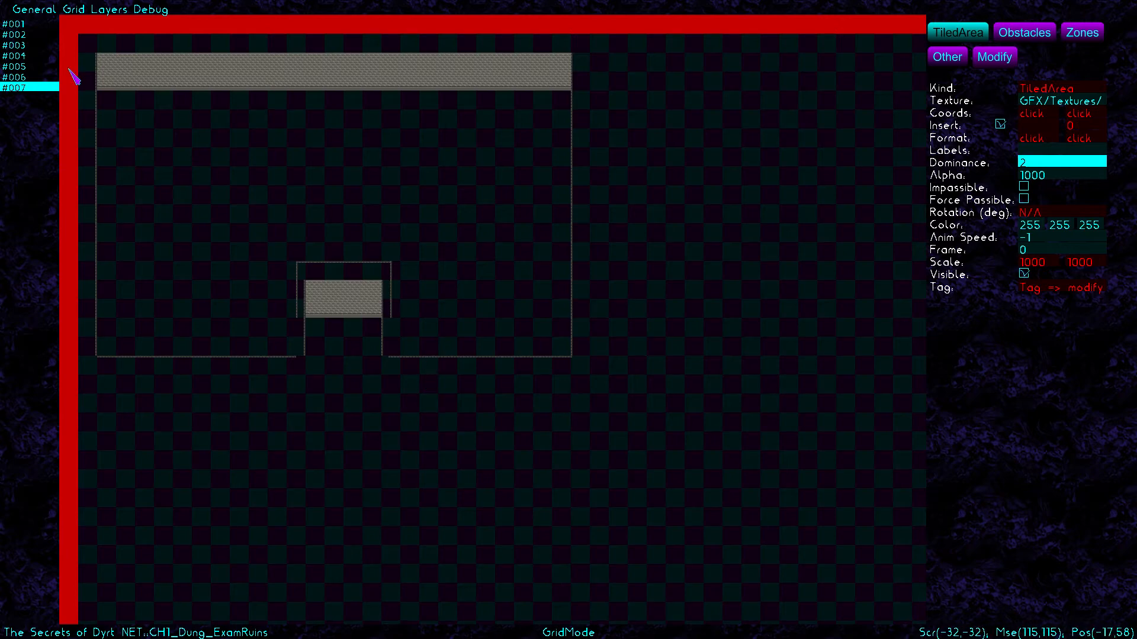
{"action": "left_click_drag", "start_coordinate": [107, 97], "coordinate": [572, 265]}
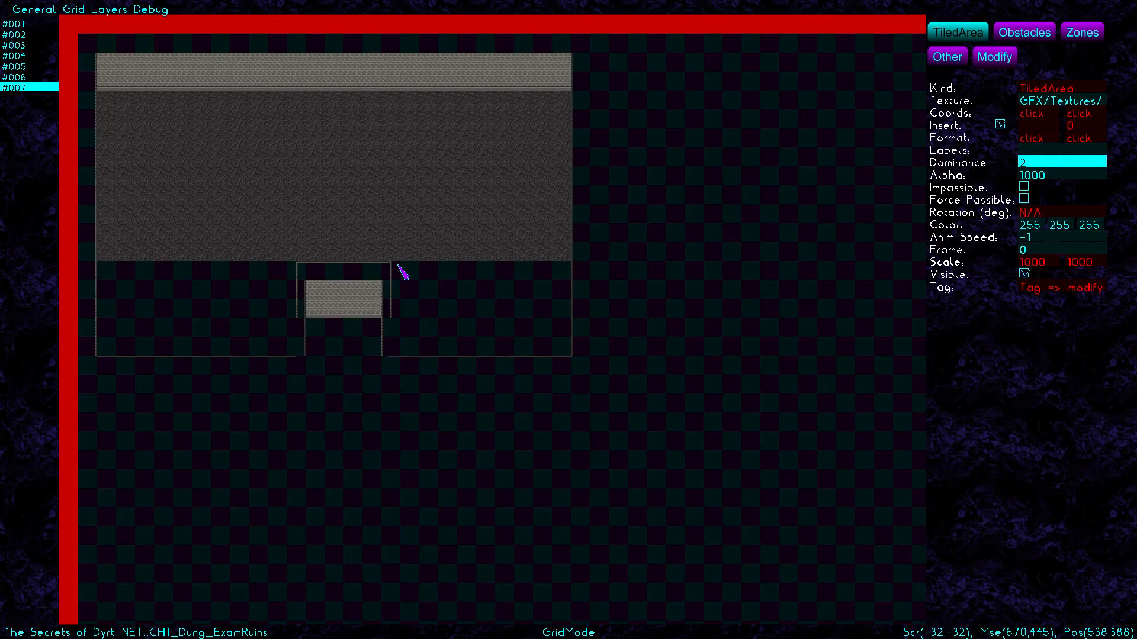
{"action": "key", "text": "Right"}
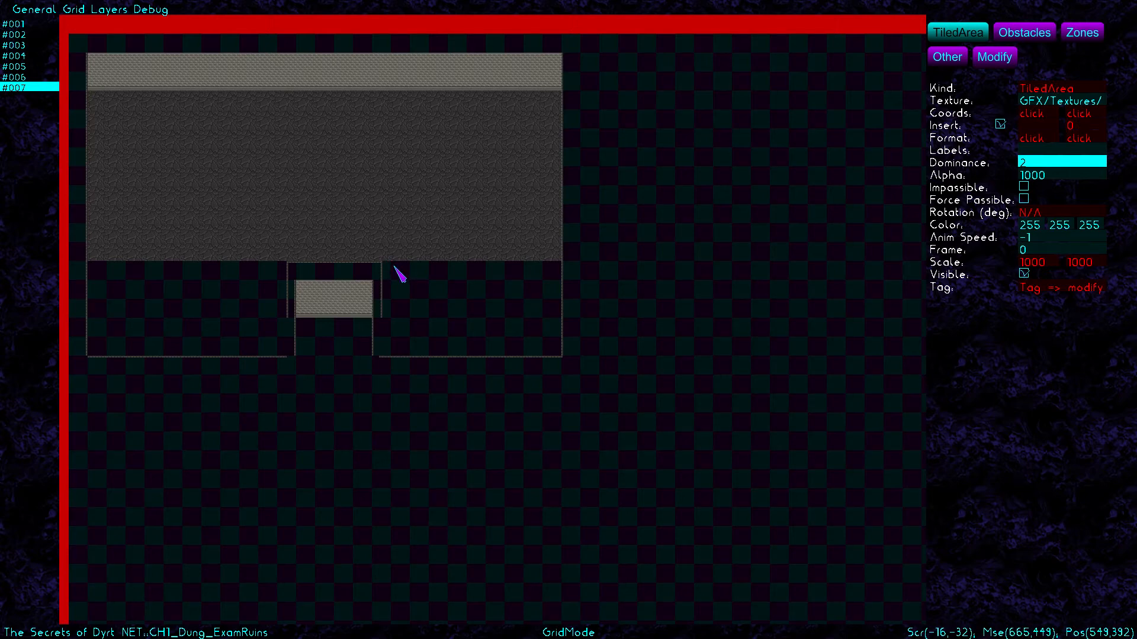
Add floor areas in the lower-right and lower-left sections, the left one spanning (32,384)–(320,512)
{"action": "left_click_drag", "start_coordinate": [398, 269], "coordinate": [569, 360]}
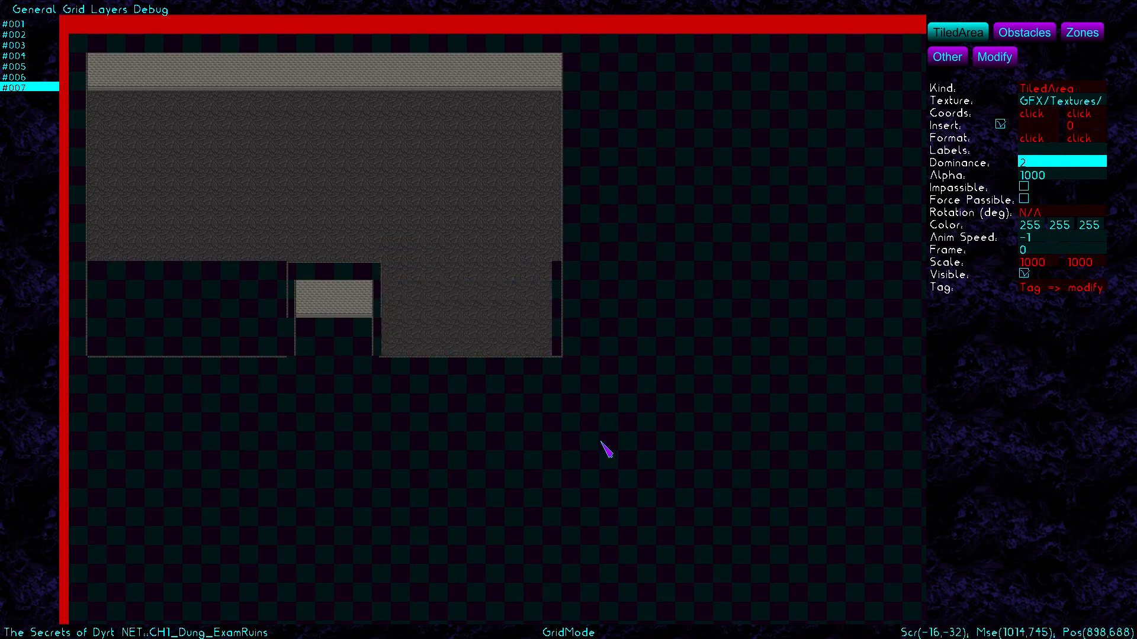
{"action": "key", "text": "Left"}
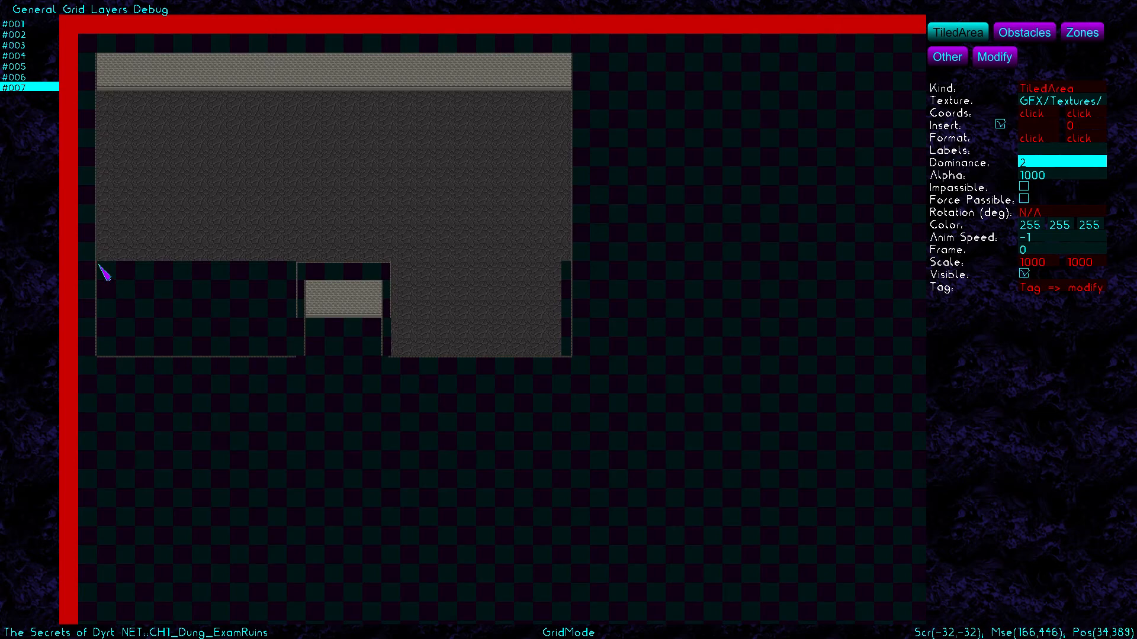
{"action": "left_click_drag", "start_coordinate": [107, 273], "coordinate": [291, 361]}
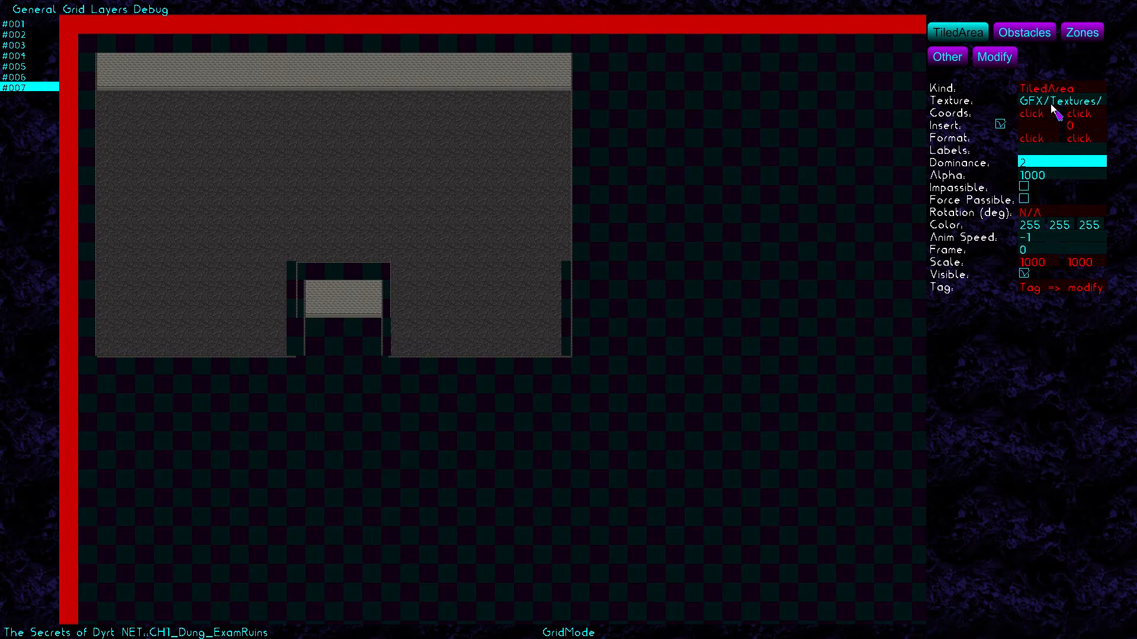
{"action": "left_click", "coordinate": [995, 57]}
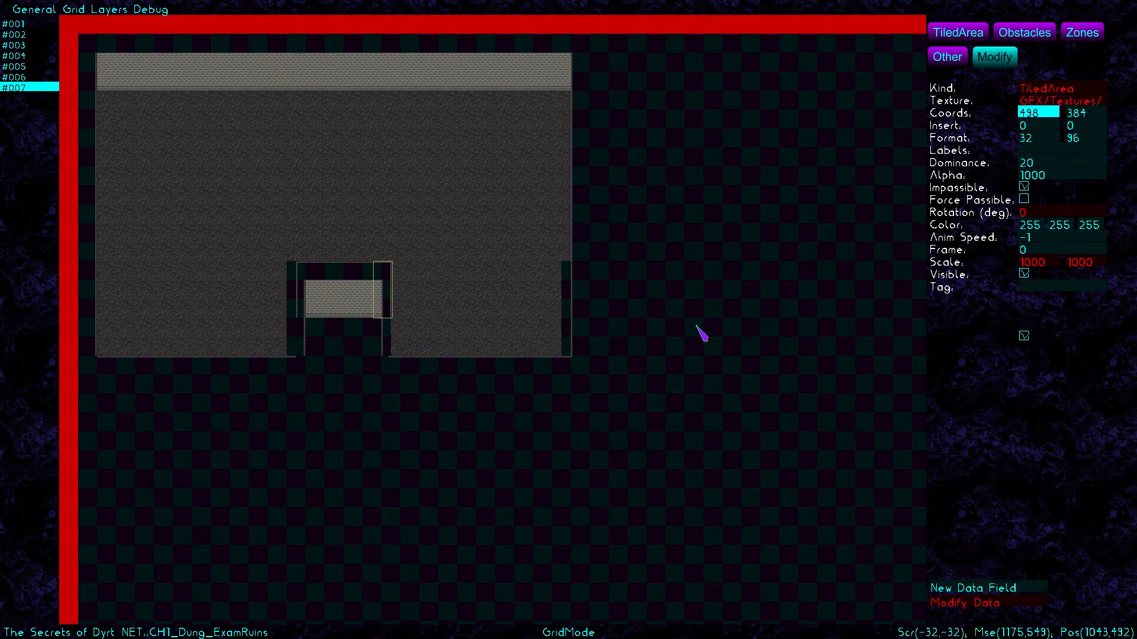
Set the lower-right floor area's width to 302
{"action": "left_click", "coordinate": [495, 308]}
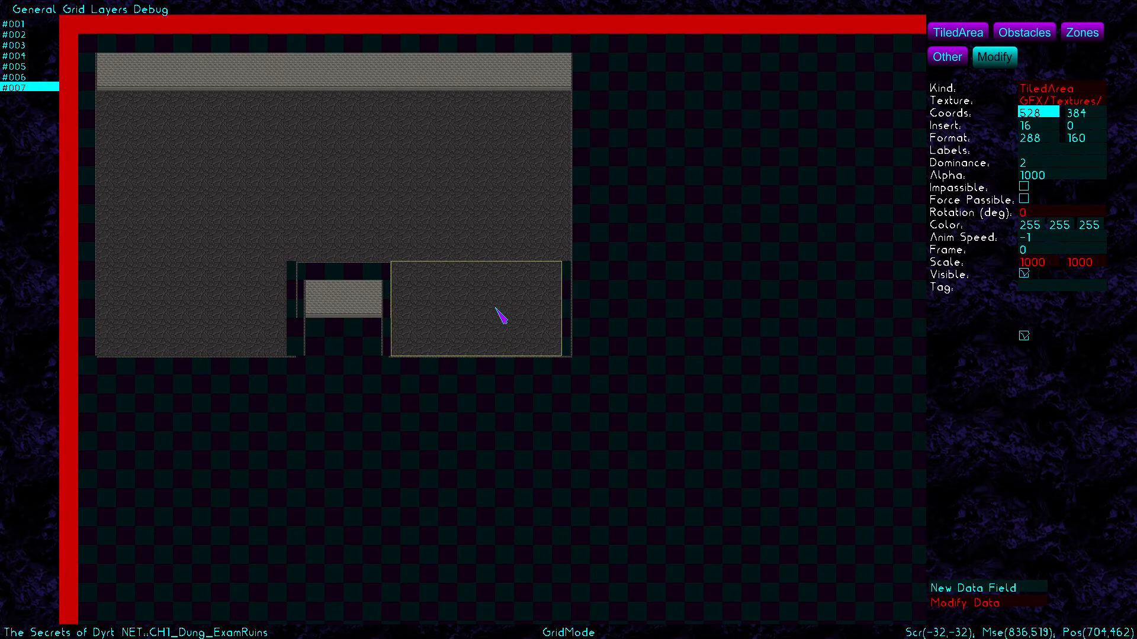
{"action": "left_click", "coordinate": [963, 30]}
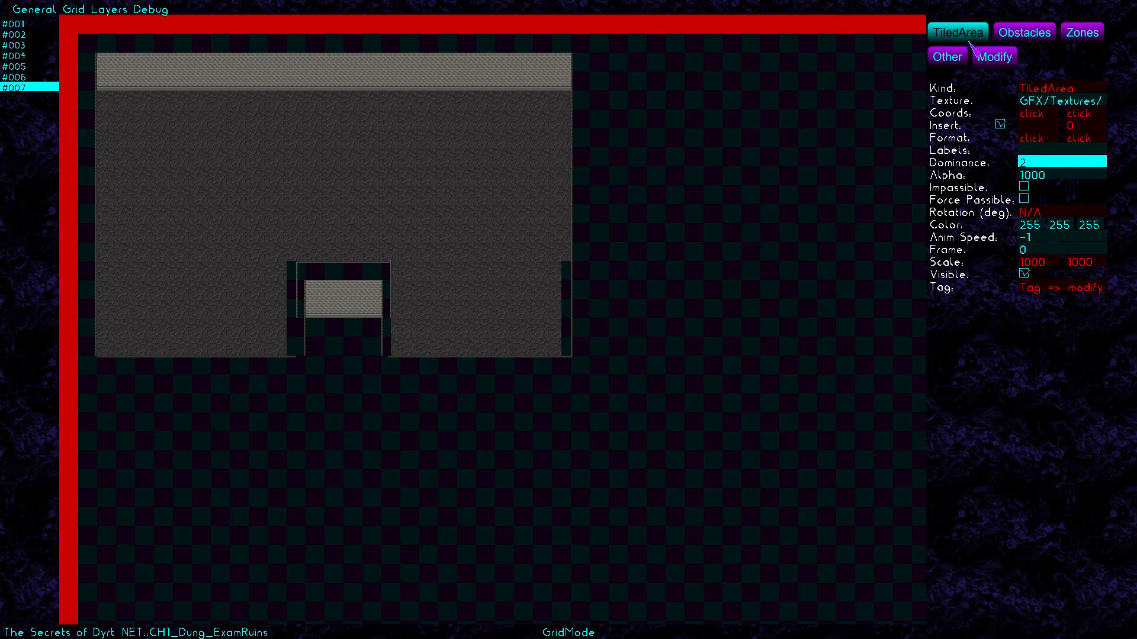
{"action": "left_click", "coordinate": [997, 60]}
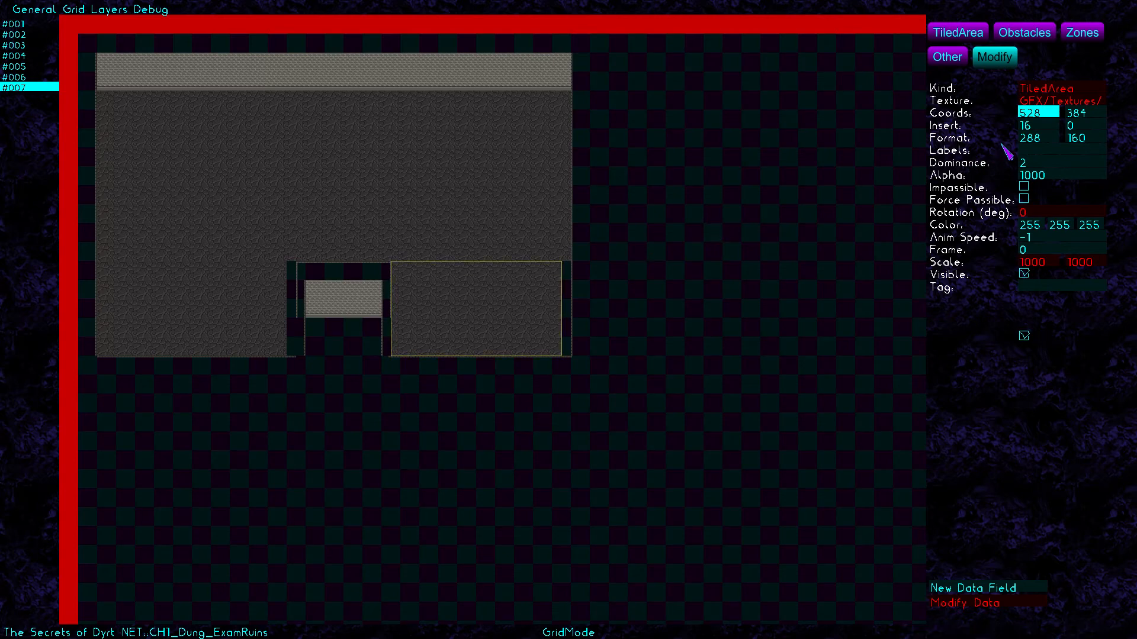
{"action": "left_click", "coordinate": [1046, 140]}
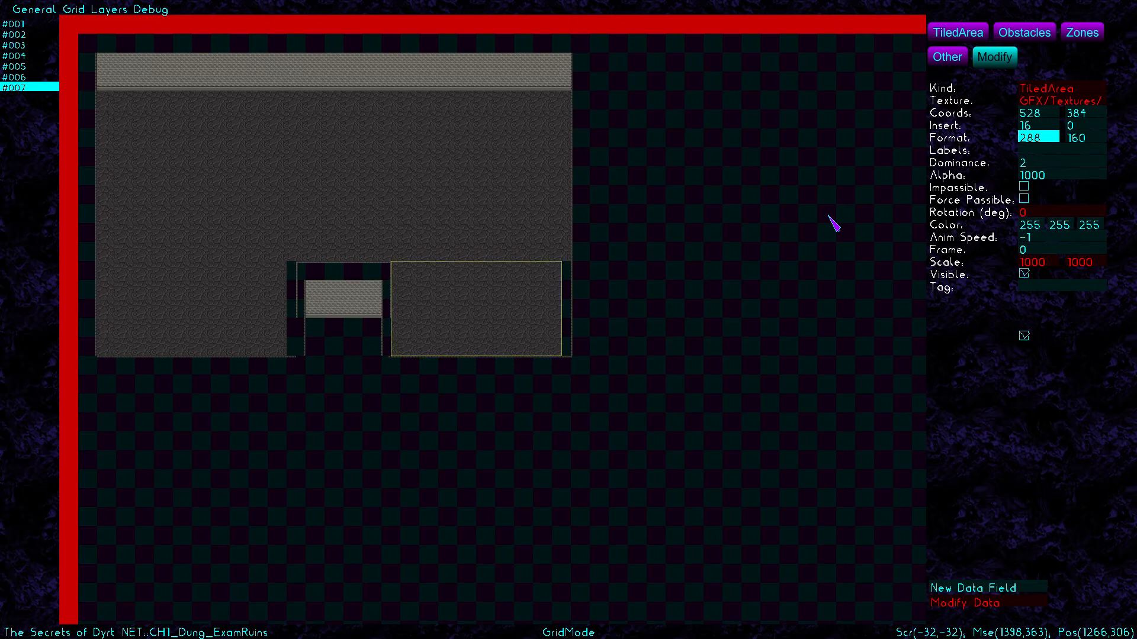
{"action": "key", "text": "BackSpace"}
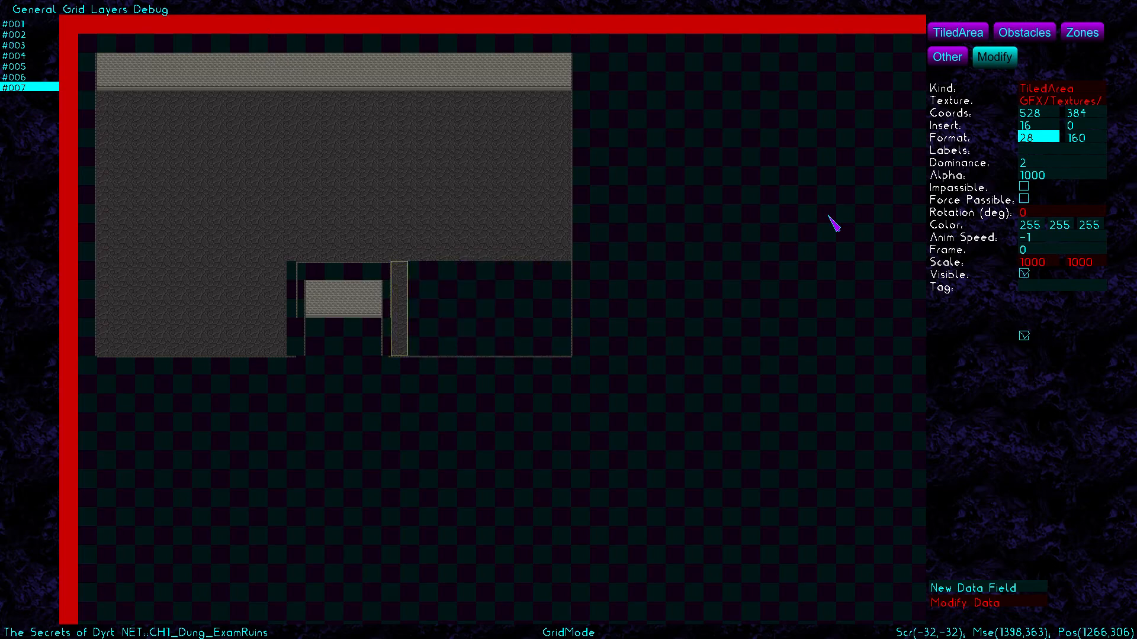
{"action": "key", "text": "BackSpace"}
{"action": "key", "text": "BackSpace"}
{"action": "type", "text": "302"}
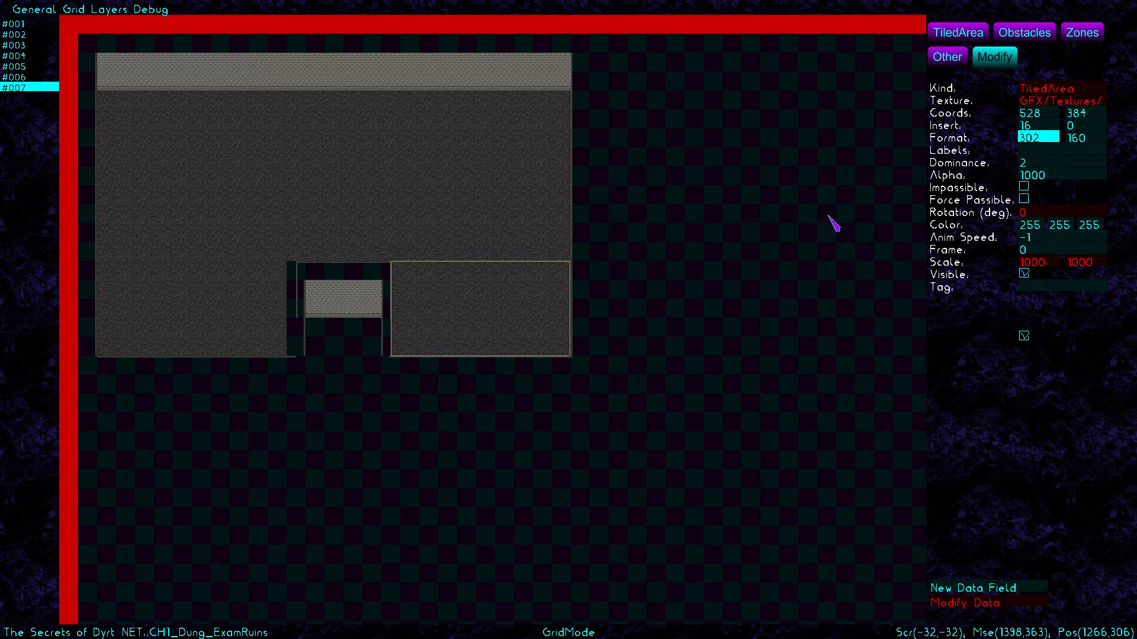
Set the lower-left floor area's width to 336
{"action": "left_click", "coordinate": [225, 292]}
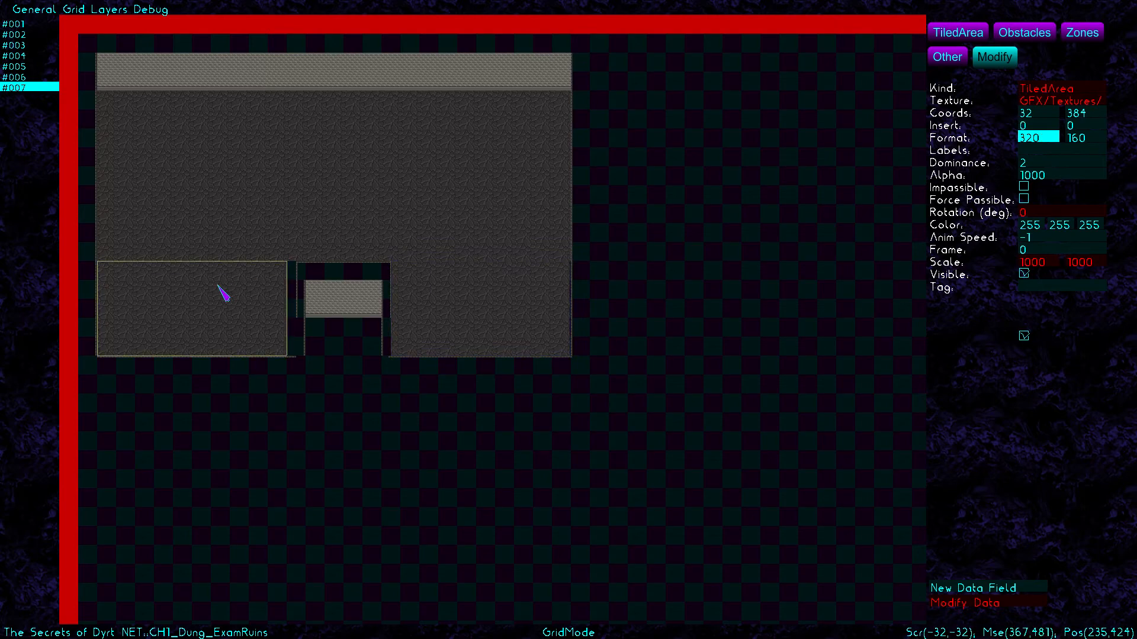
{"action": "key", "text": "BackSpace"}
{"action": "key", "text": "BackSpace"}
{"action": "type", "text": "333"}
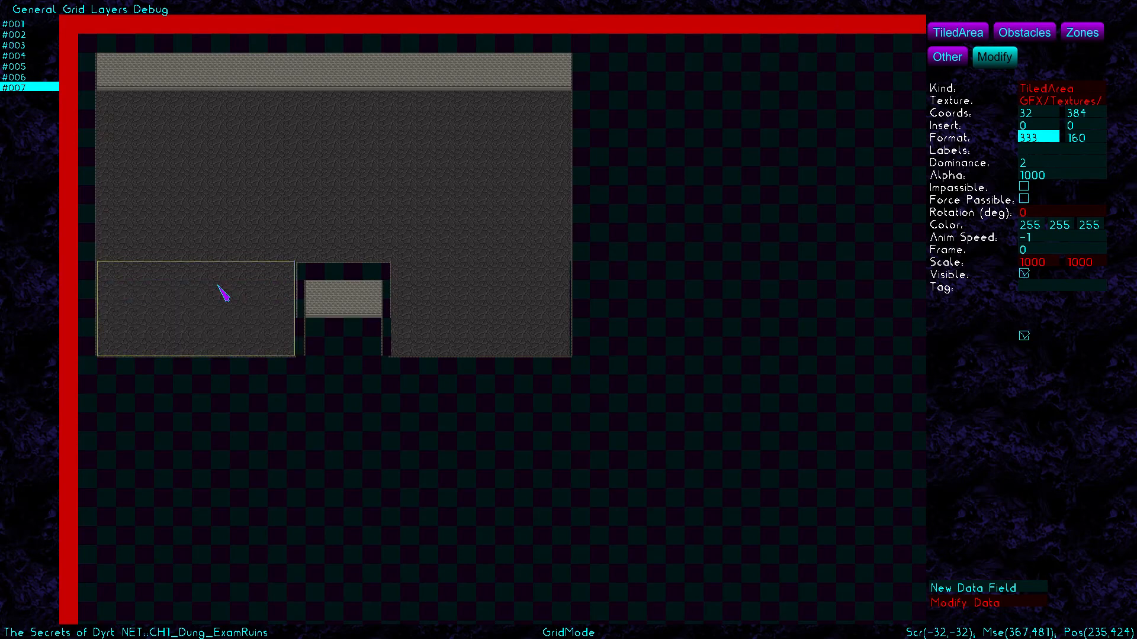
{"action": "key", "text": "BackSpace"}
{"action": "type", "text": "6"}
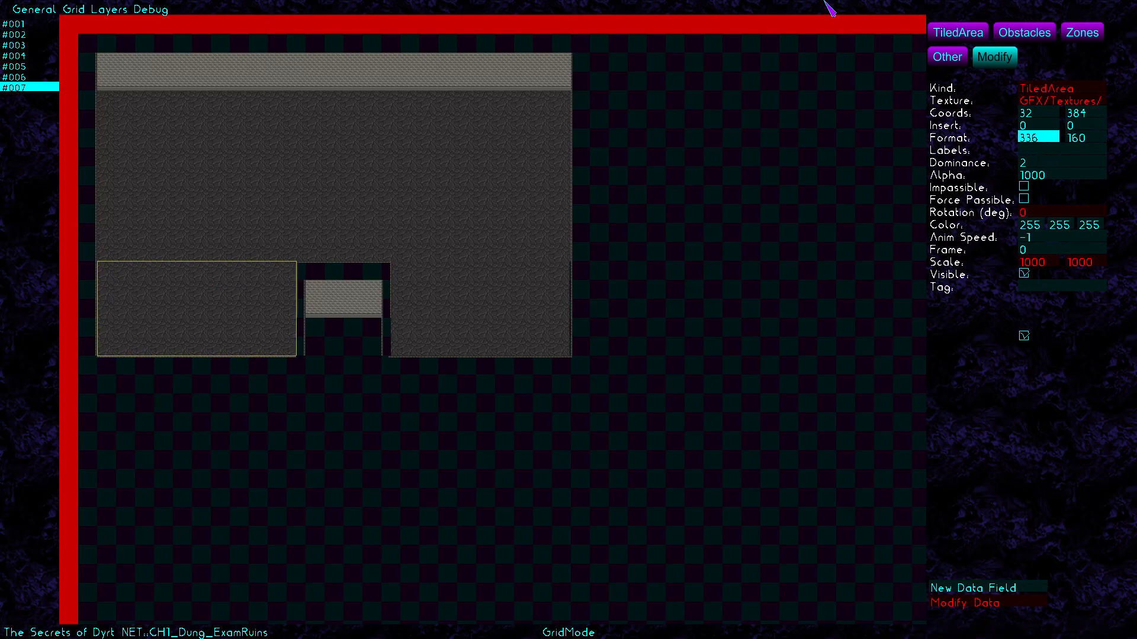
{"action": "left_click", "coordinate": [960, 35]}
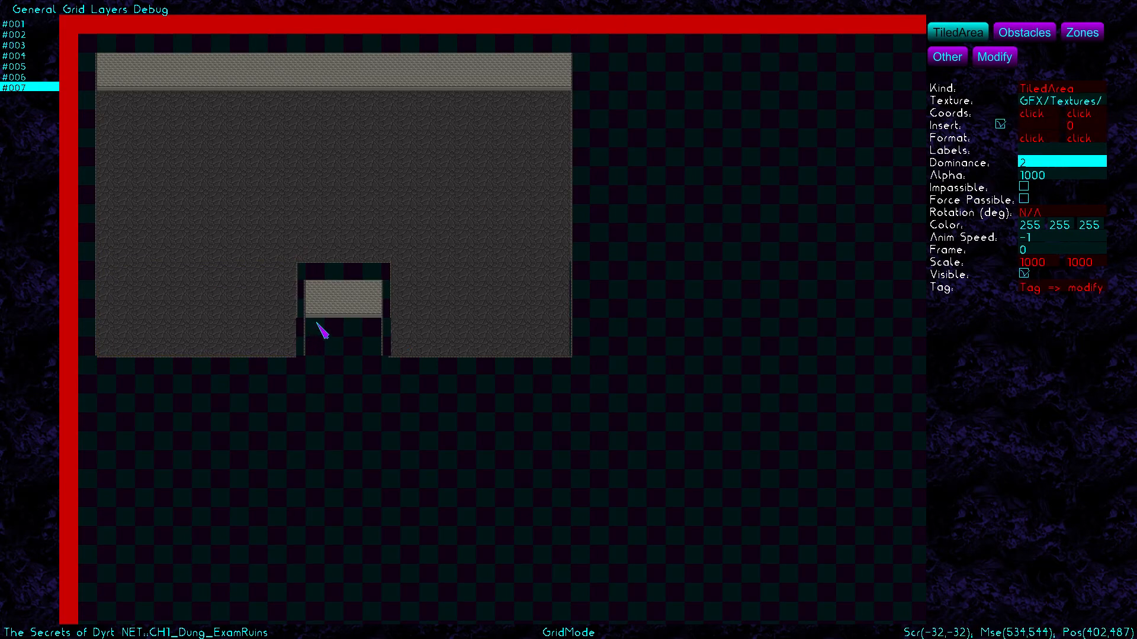
Run a floor strip down from the doorway and add an EastWall2 strip on the corridor's right edge
{"action": "left_click_drag", "start_coordinate": [314, 323], "coordinate": [364, 529]}
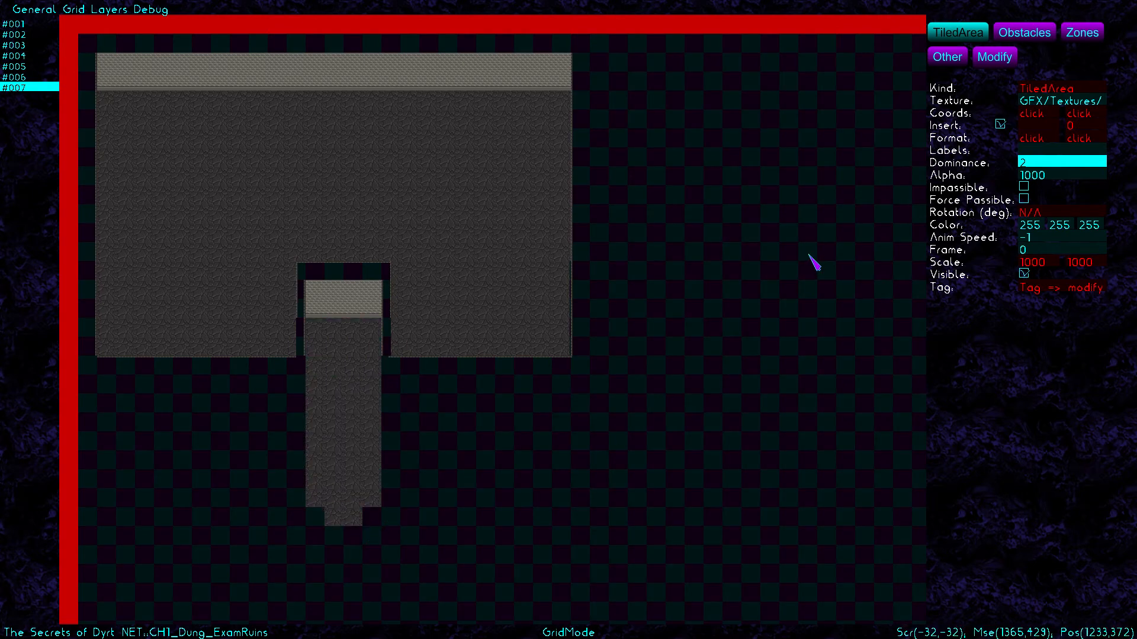
{"action": "left_click", "coordinate": [1048, 104]}
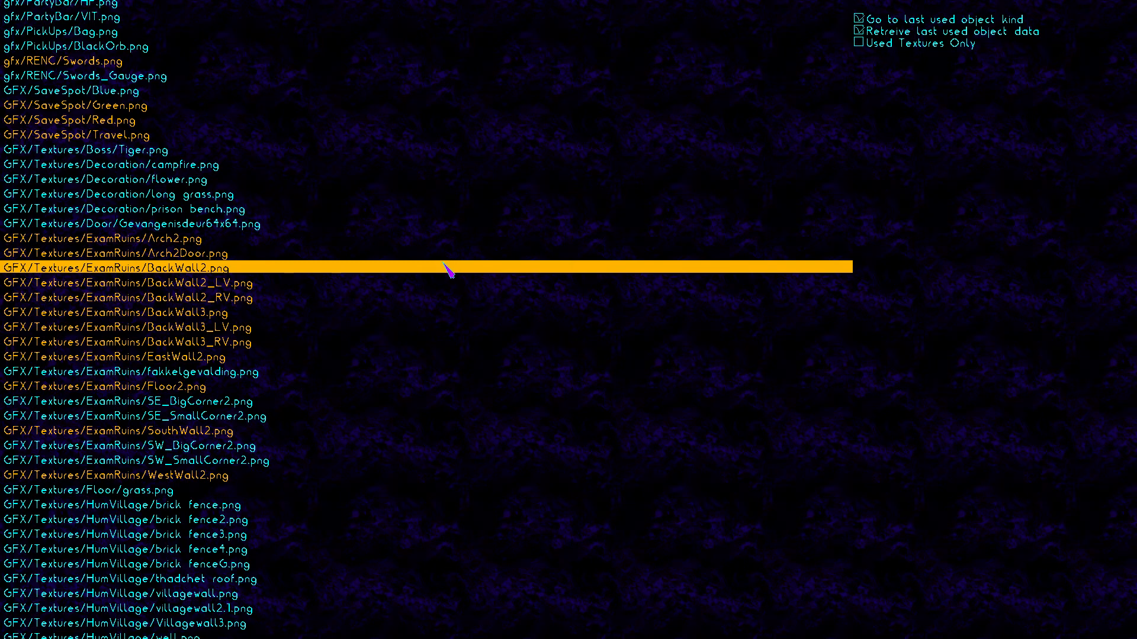
{"action": "left_click", "coordinate": [356, 360]}
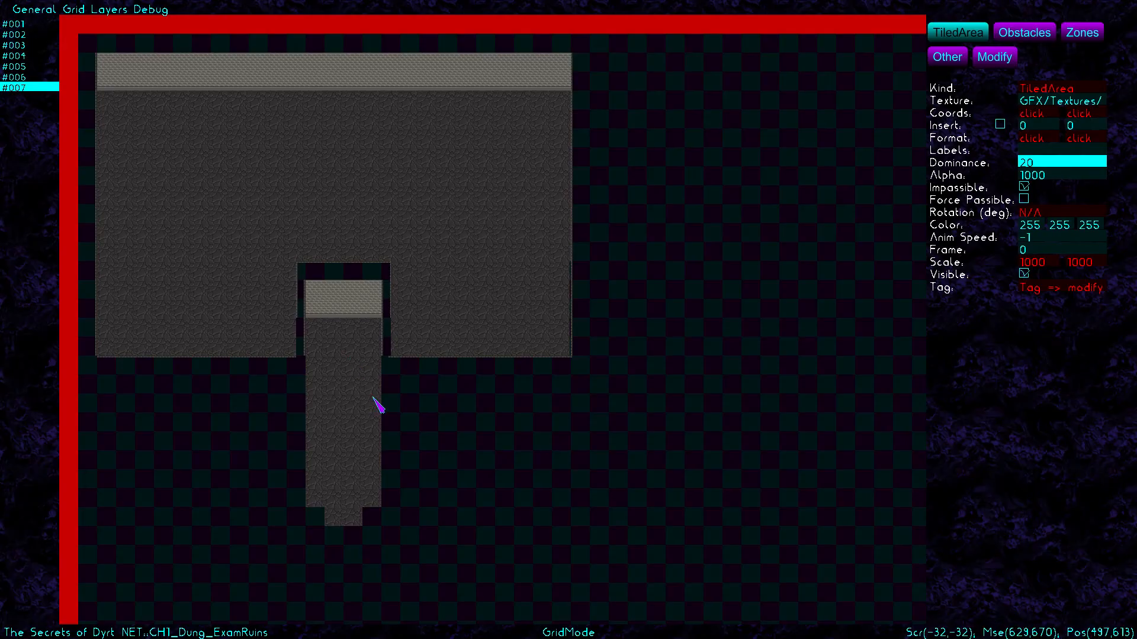
{"action": "left_click_drag", "start_coordinate": [396, 364], "coordinate": [413, 517]}
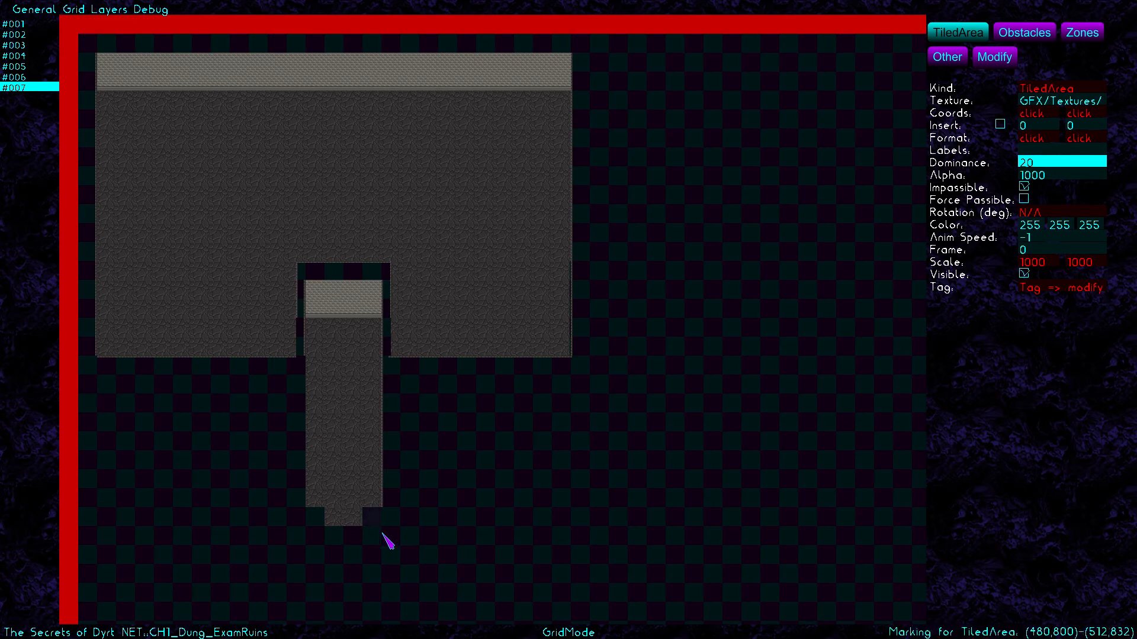
Add a SW_SmallCorner2 wall strip along the corridor's left edge
{"action": "left_click", "coordinate": [1053, 103]}
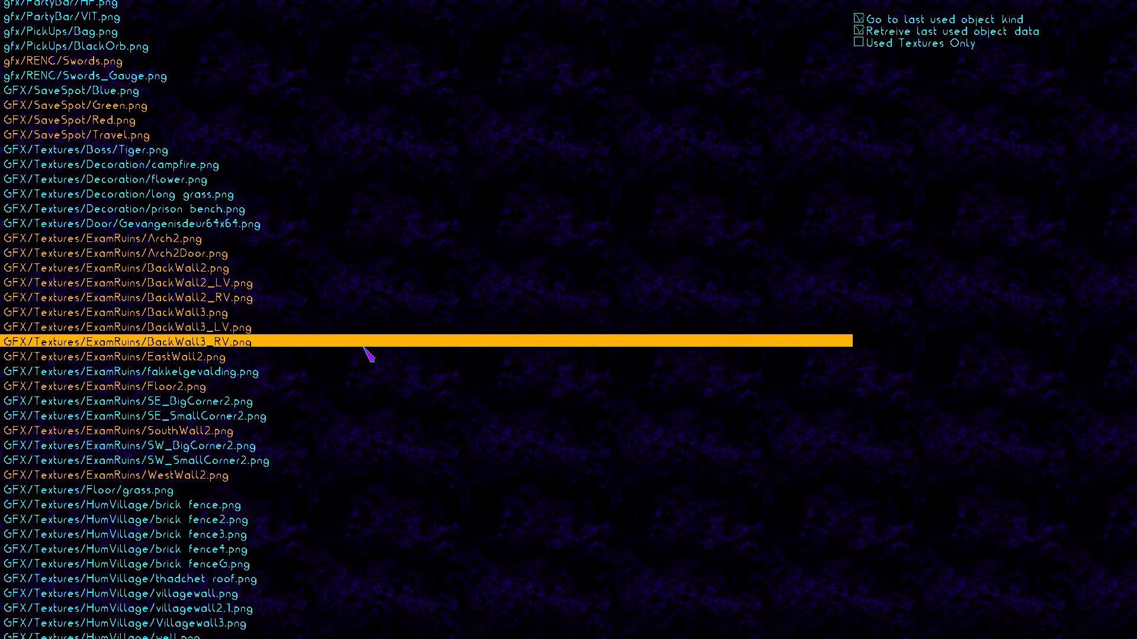
{"action": "left_click", "coordinate": [325, 465]}
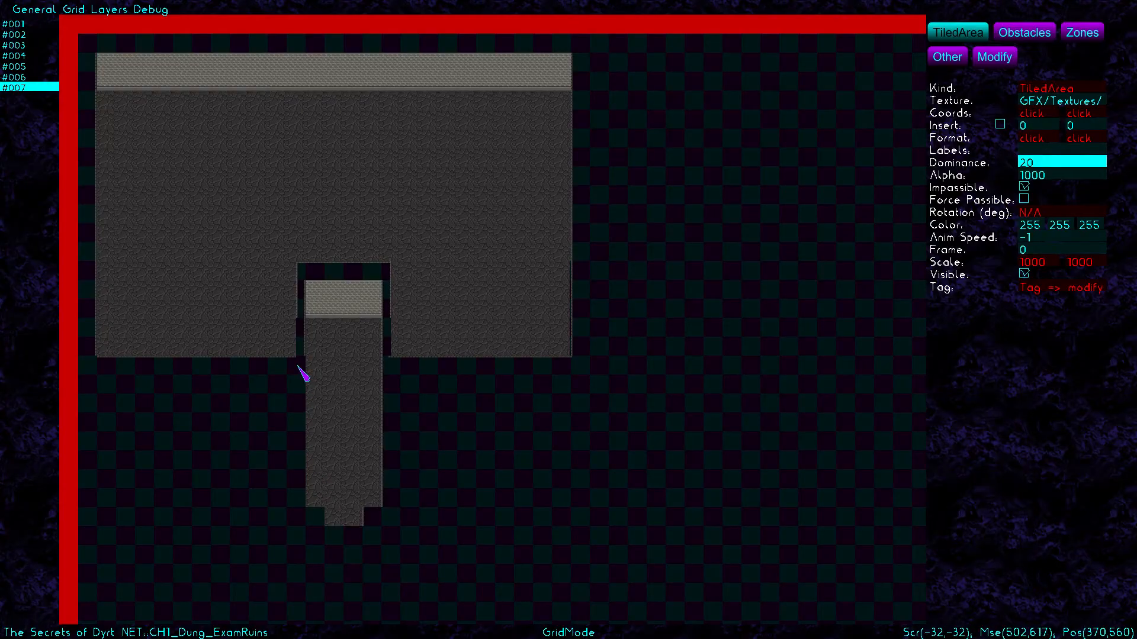
{"action": "left_click_drag", "start_coordinate": [299, 371], "coordinate": [307, 516]}
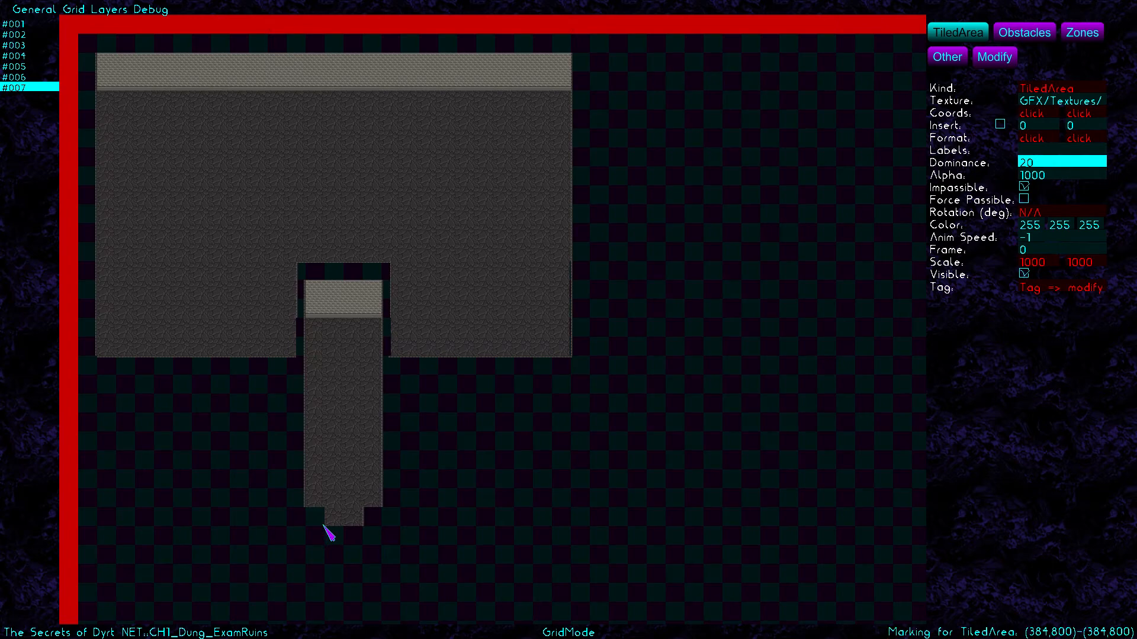
{"action": "left_click", "coordinate": [1048, 101]}
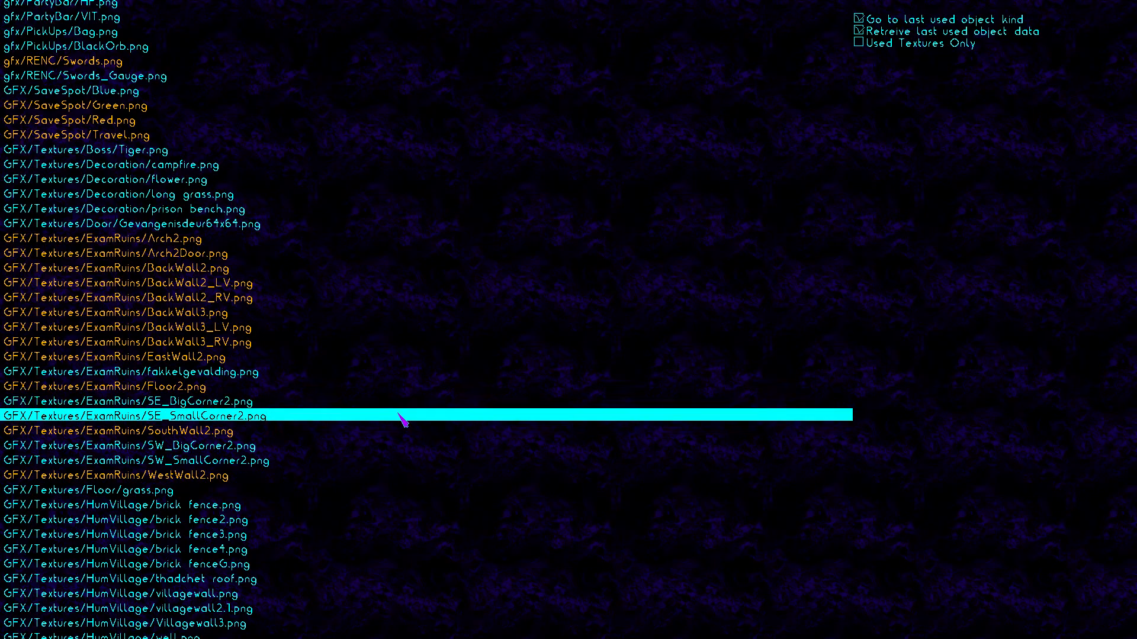
{"action": "left_click", "coordinate": [389, 432]}
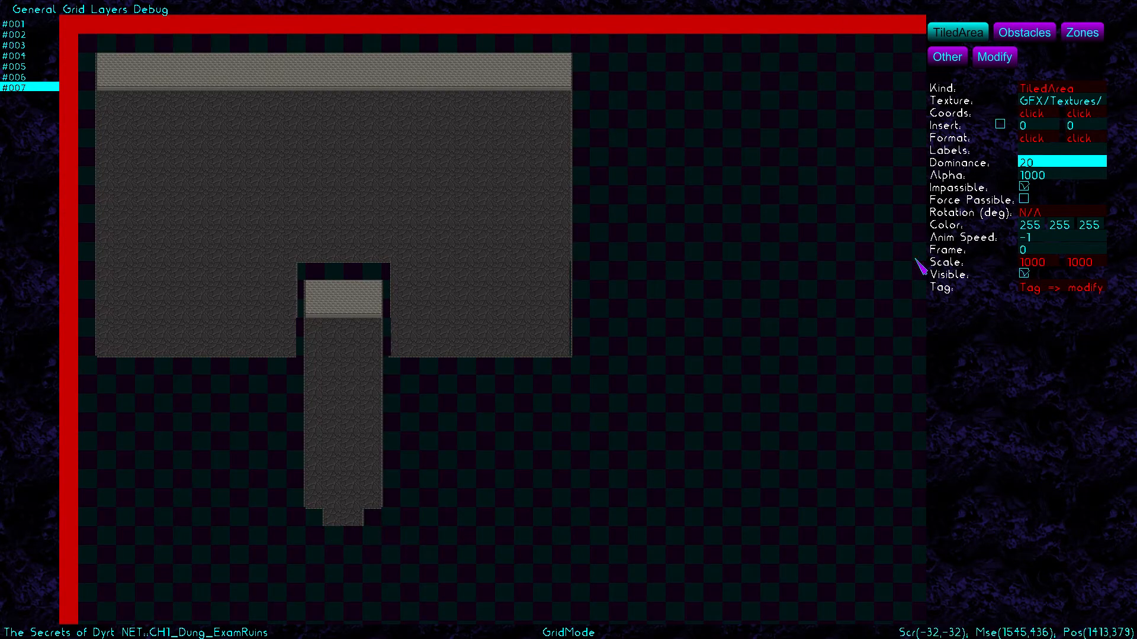
{"action": "left_click", "coordinate": [978, 64]}
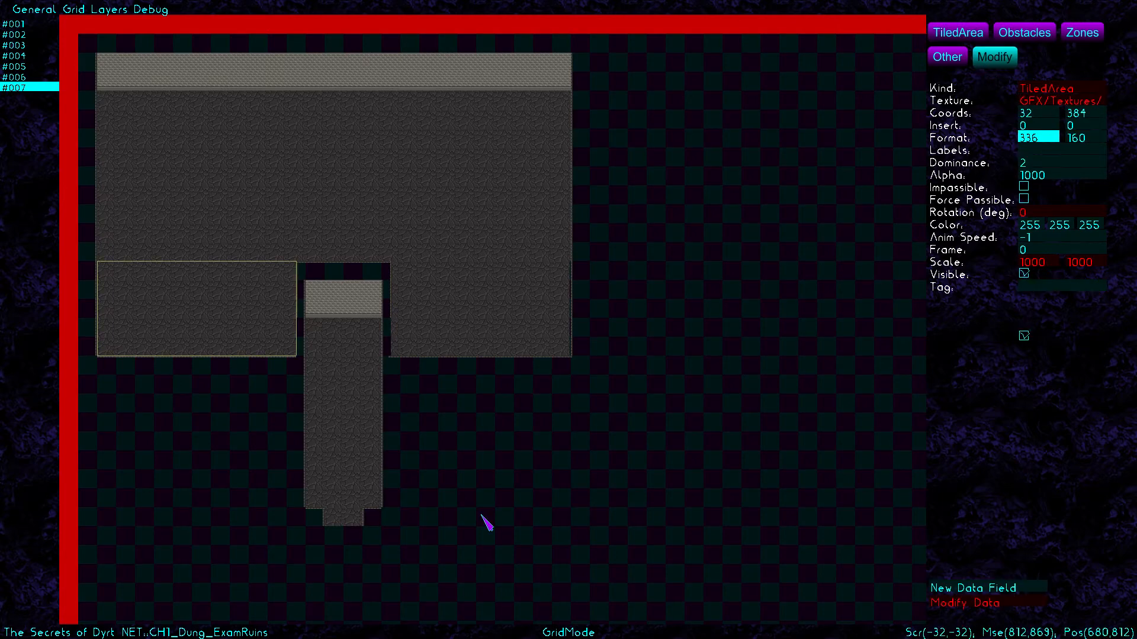
Set both corridor wall strips' height to 259
{"action": "left_click", "coordinate": [393, 503]}
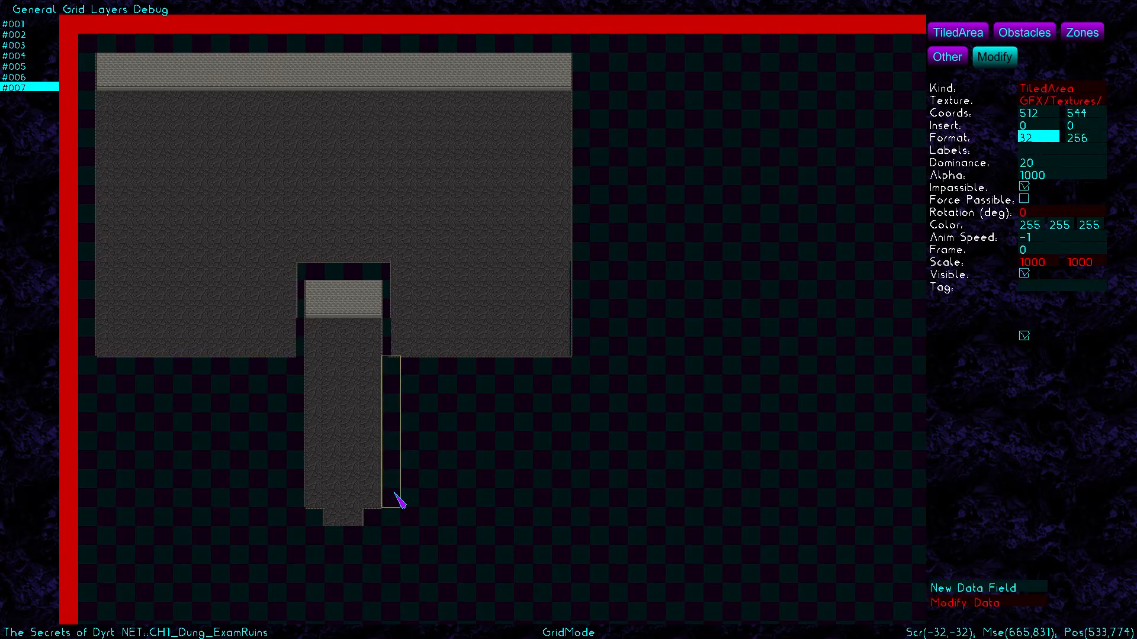
{"action": "left_click", "coordinate": [1088, 139]}
{"action": "key", "text": "BackSpace"}
{"action": "type", "text": "9"}
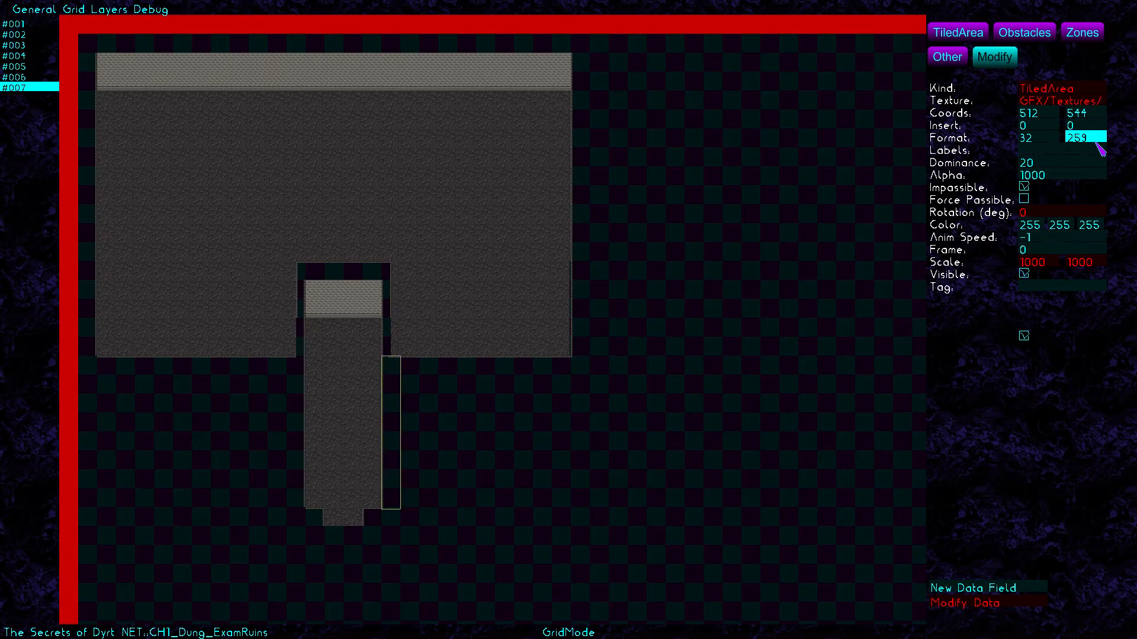
{"action": "left_click", "coordinate": [297, 438]}
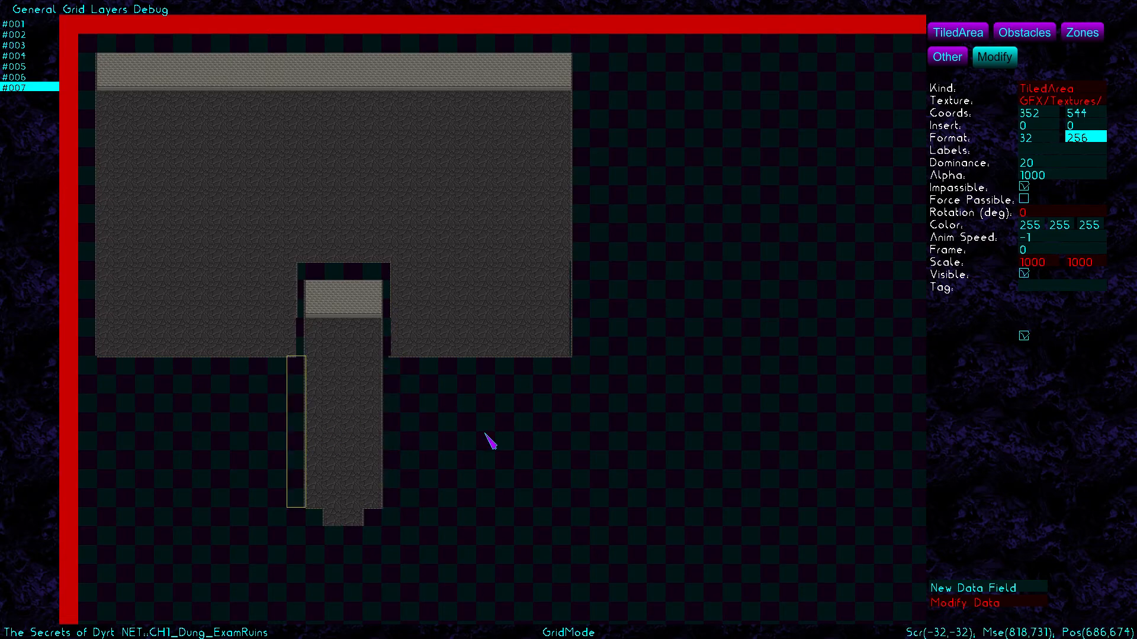
{"action": "key", "text": "BackSpace"}
{"action": "type", "text": "9"}
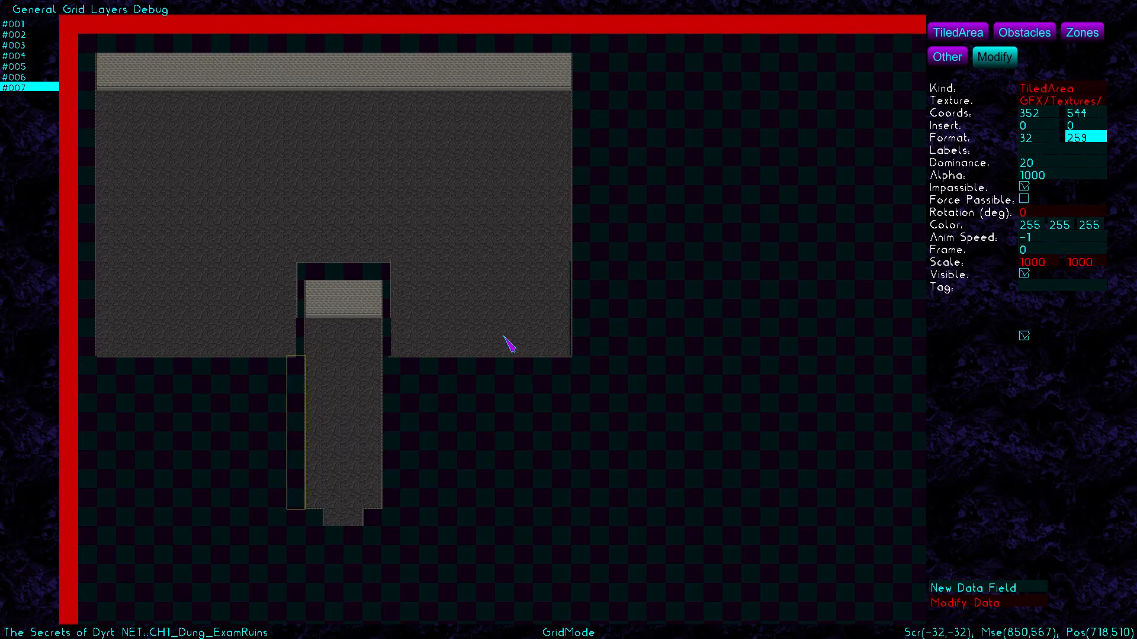
Widen the lower-right floor area at (528,384) to 304 px
{"action": "left_click", "coordinate": [438, 299]}
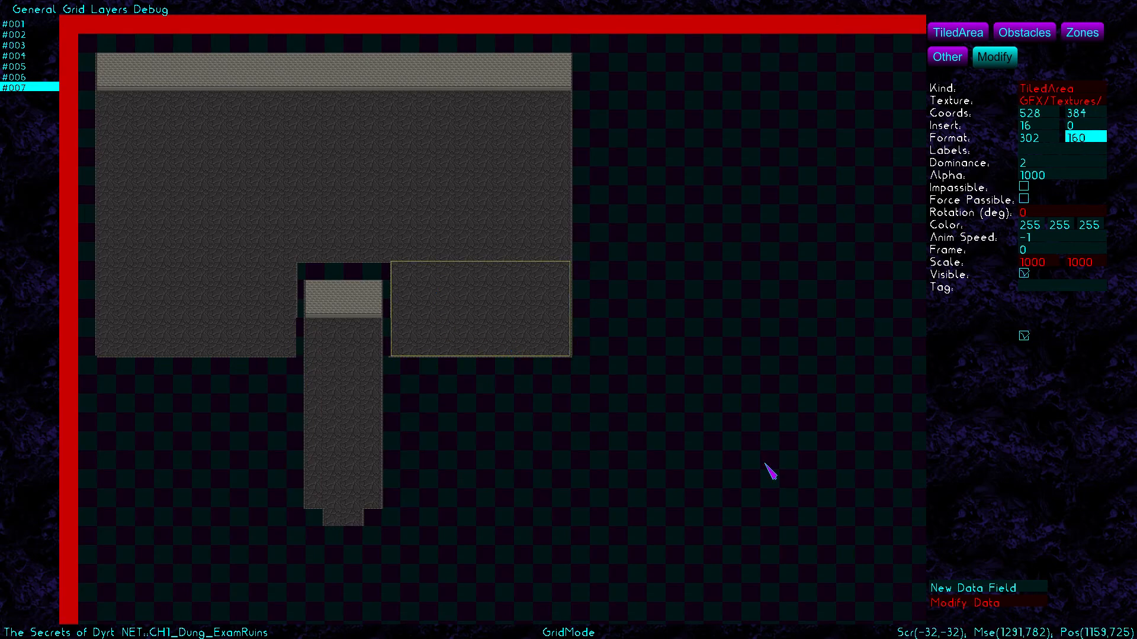
{"action": "key", "text": "BackSpace"}
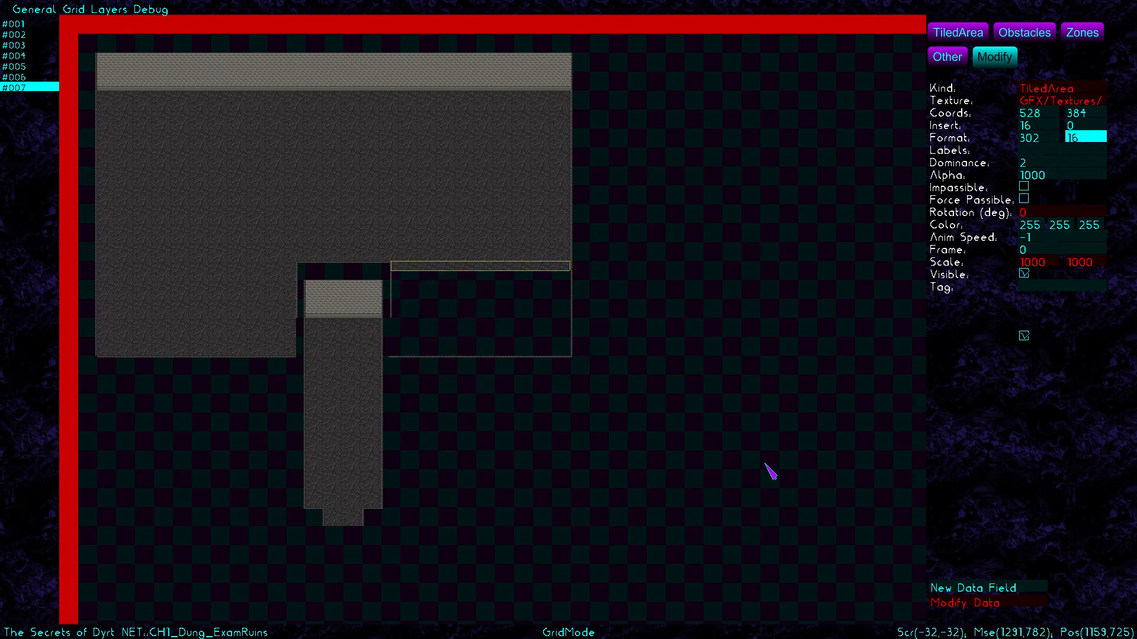
{"action": "type", "text": "0"}
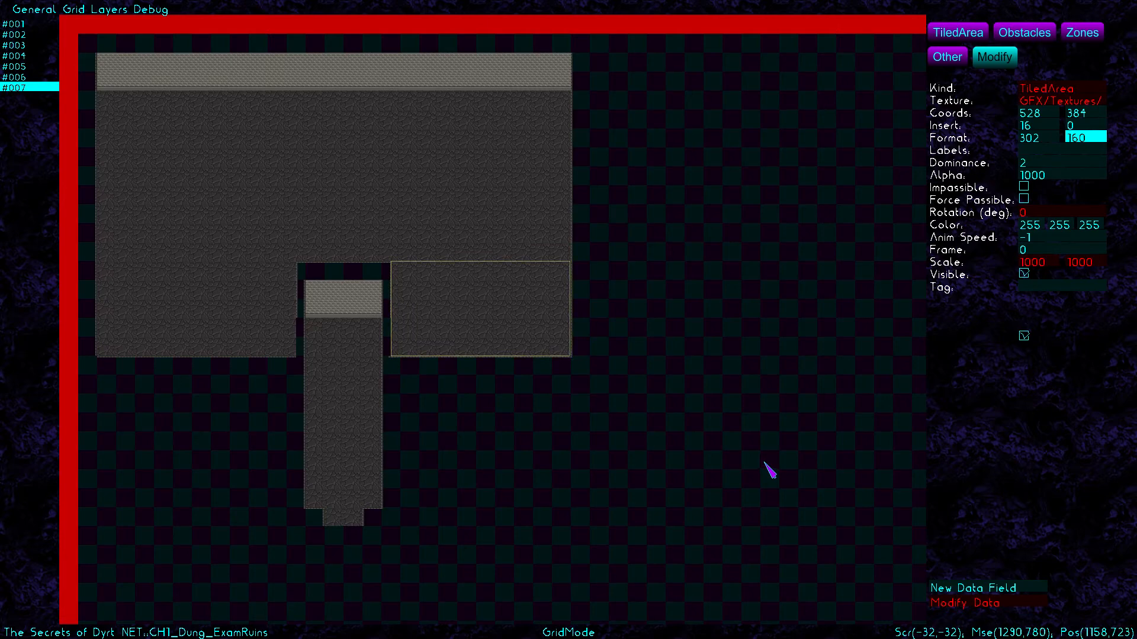
{"action": "left_click", "coordinate": [1037, 136]}
{"action": "key", "text": "BackSpace"}
{"action": "type", "text": "4"}
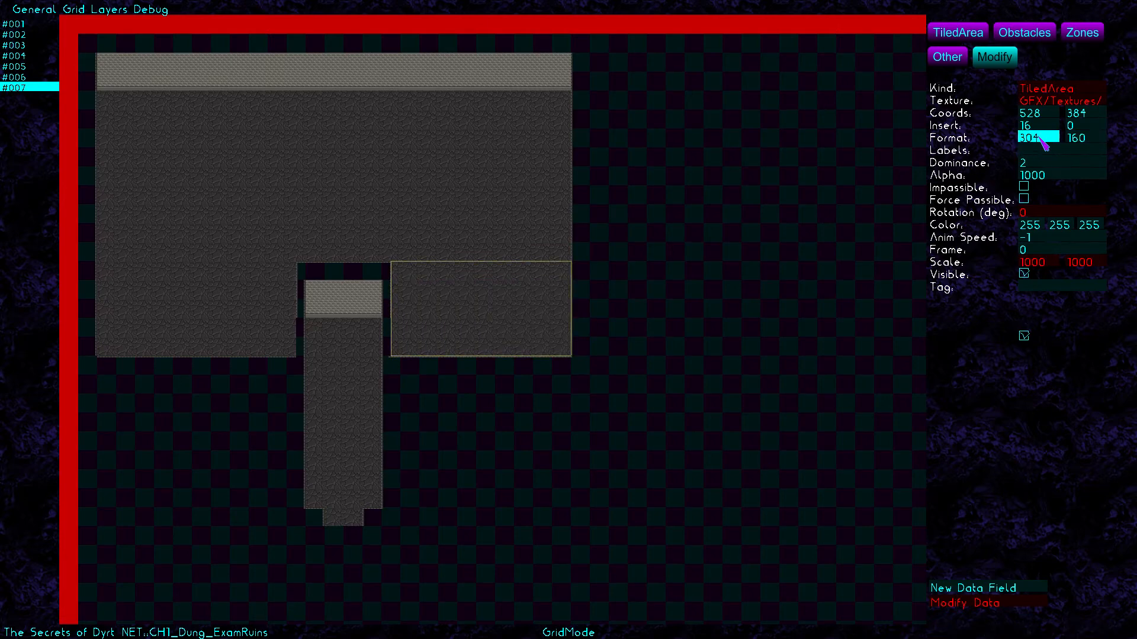
{"action": "left_click", "coordinate": [691, 182]}
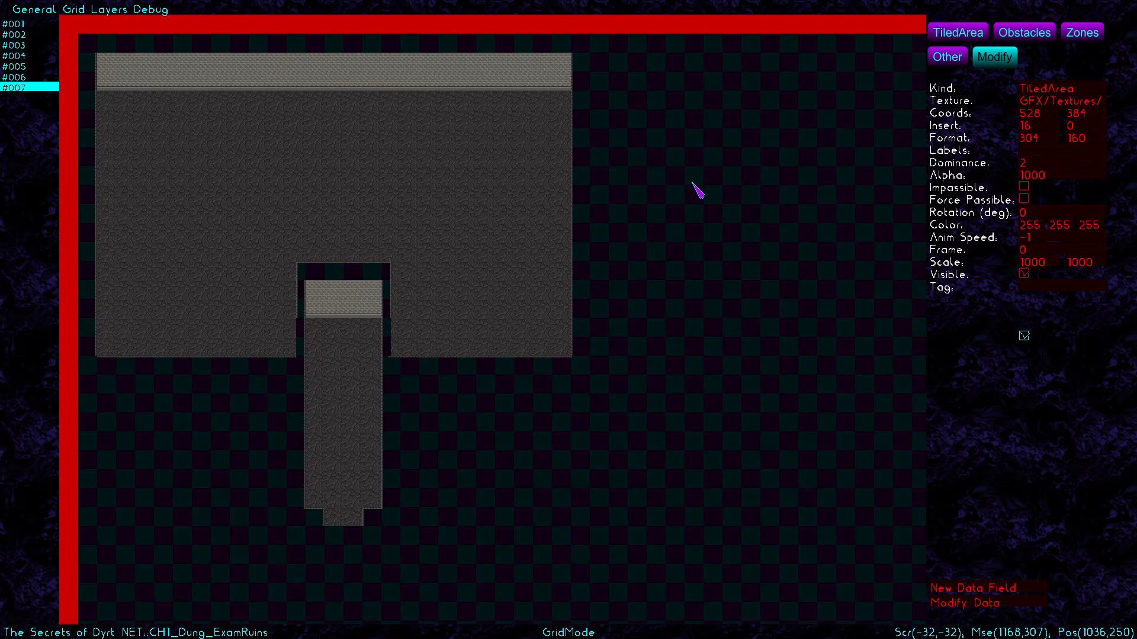
Turn off grid mode from the Grid menu
{"action": "left_click", "coordinate": [1028, 34]}
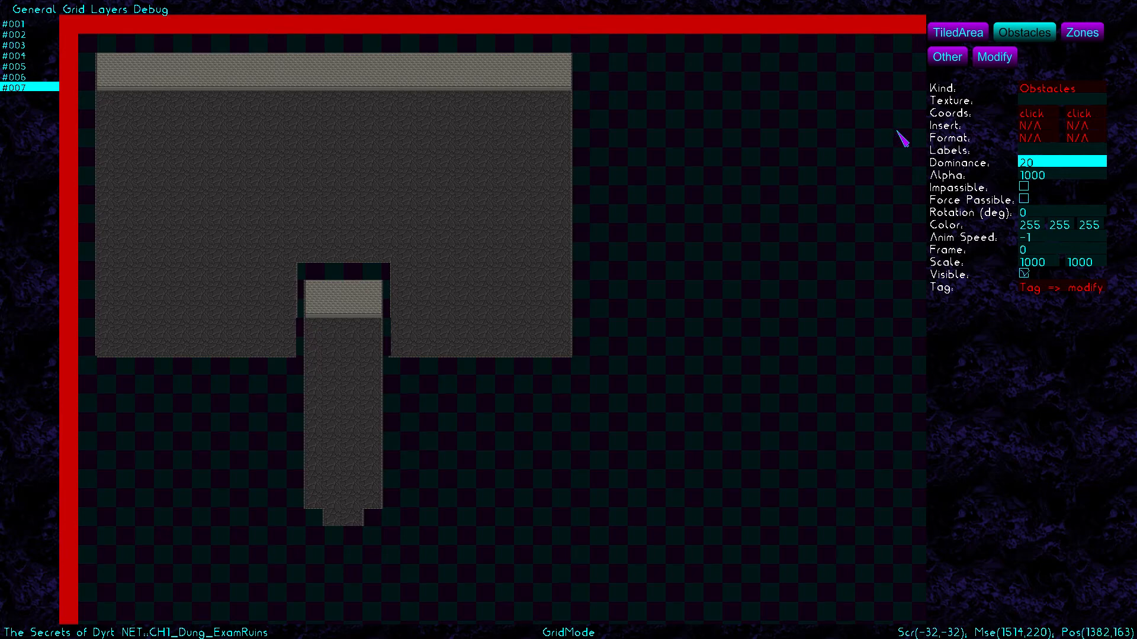
{"action": "left_click", "coordinate": [76, 12]}
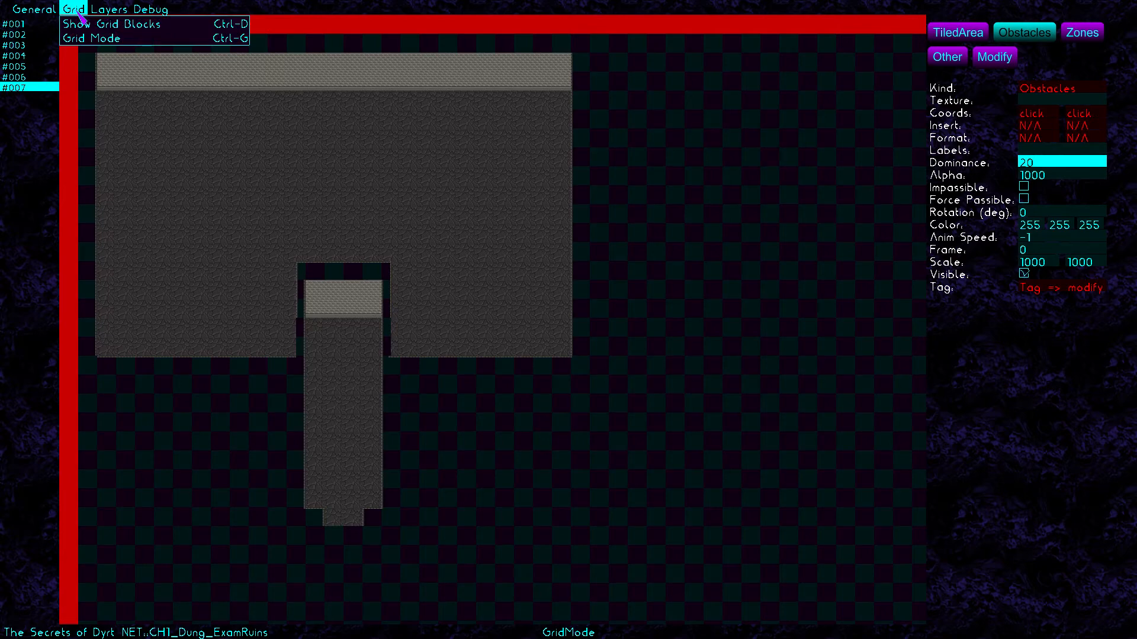
{"action": "left_click", "coordinate": [84, 39]}
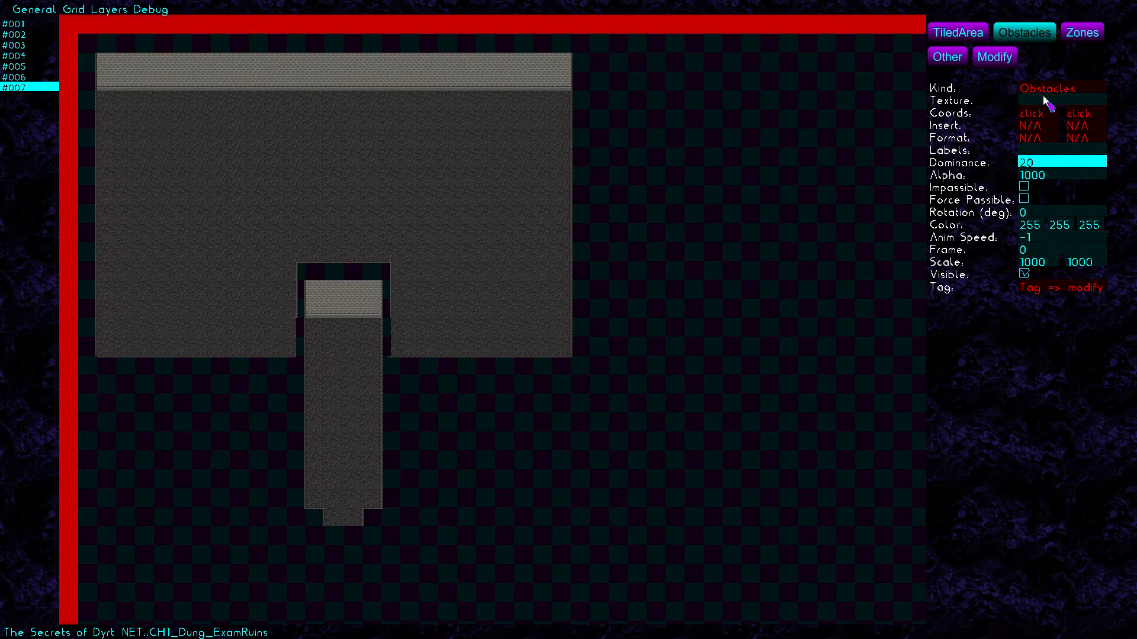
Mark a test tiled area on the empty right side without grid snapping
{"action": "left_click", "coordinate": [963, 32]}
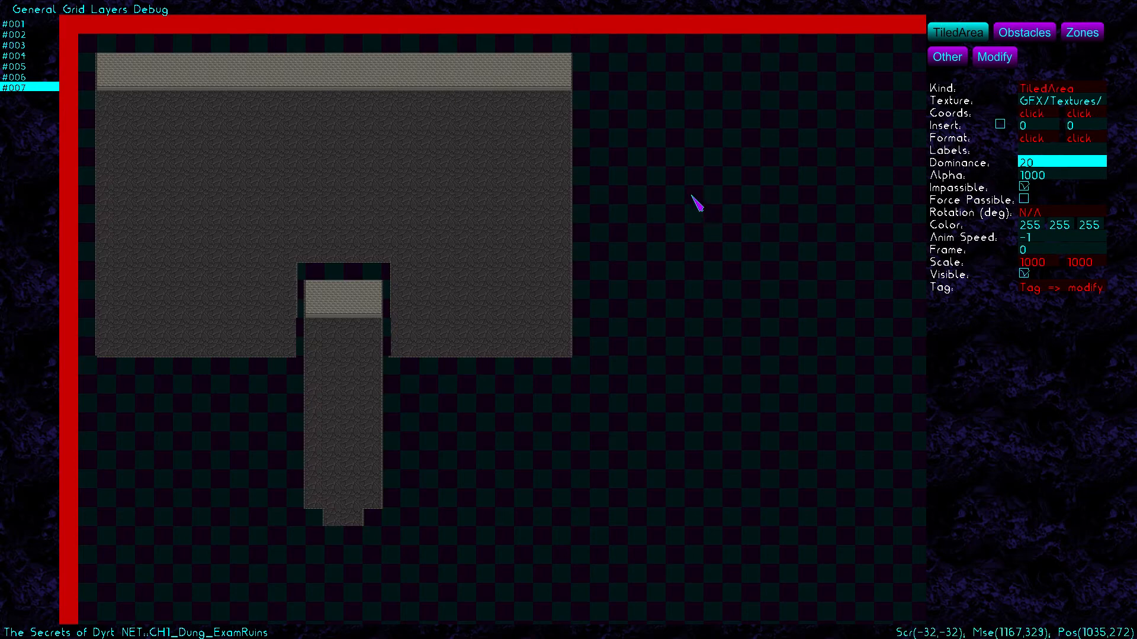
{"action": "left_click_drag", "start_coordinate": [698, 169], "coordinate": [854, 446]}
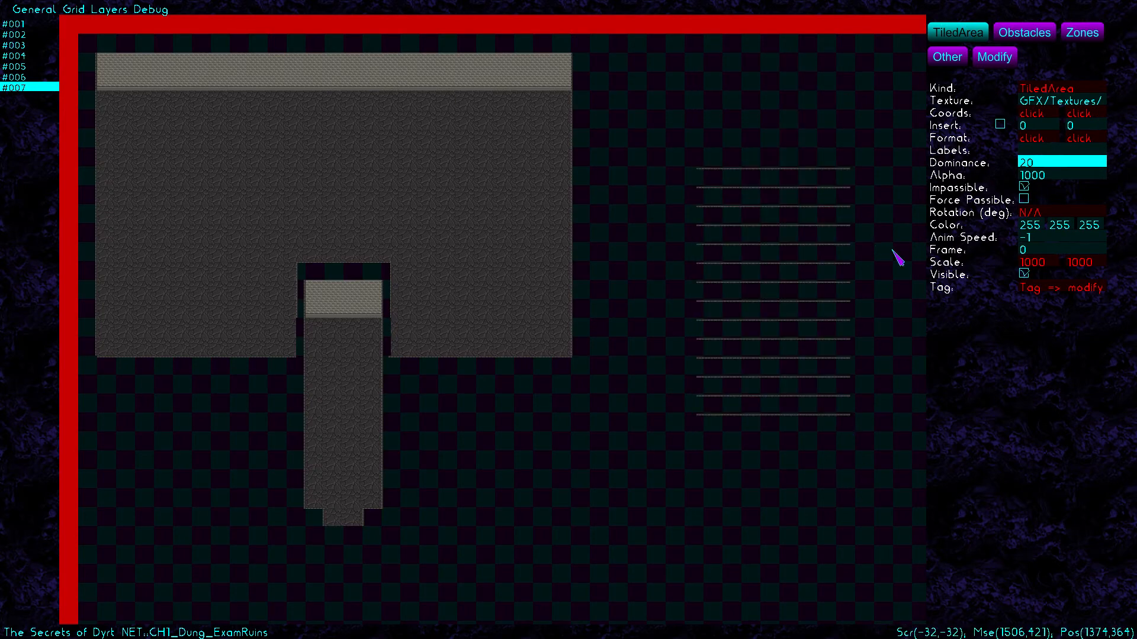
{"action": "left_click", "coordinate": [994, 56]}
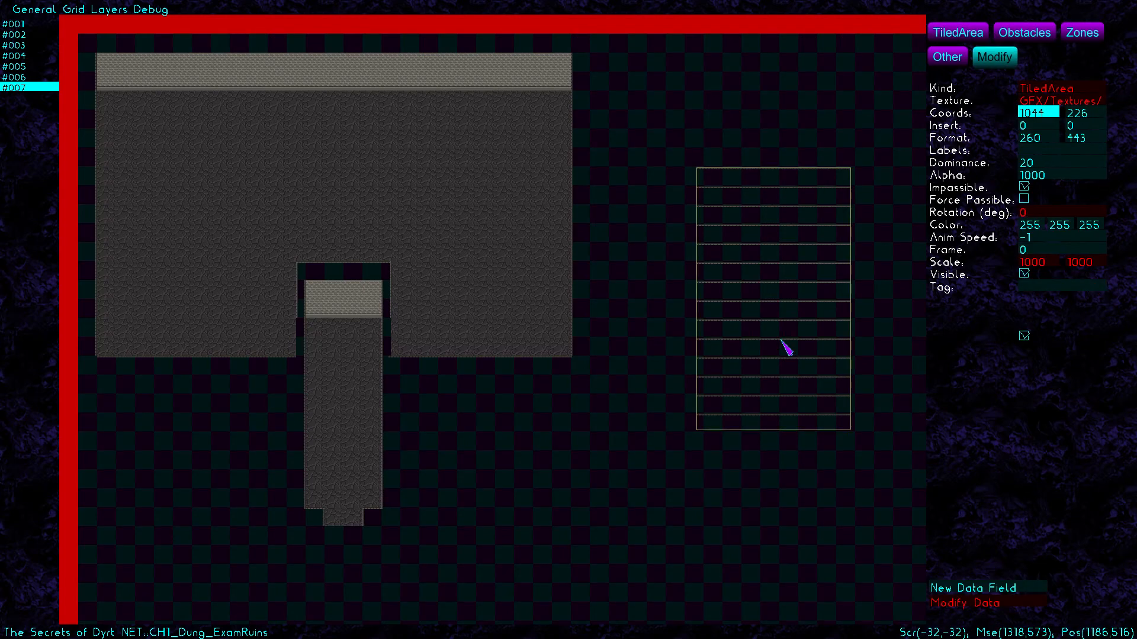
{"action": "left_click", "coordinate": [1004, 61]}
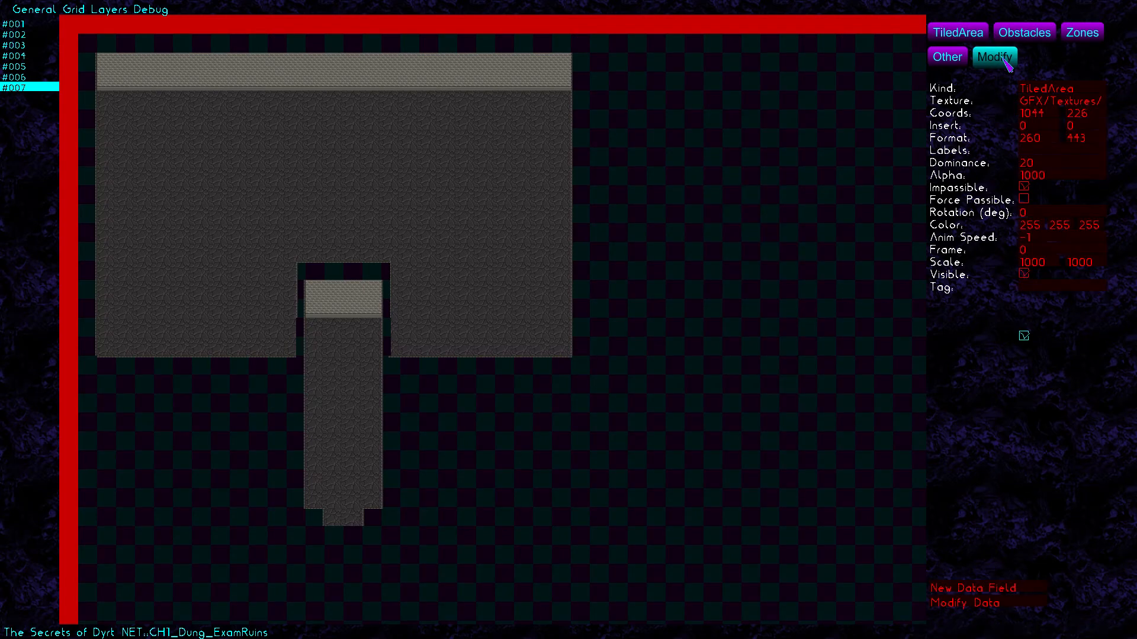
{"action": "left_click", "coordinate": [1031, 35]}
Choose the Objects/Toorts/Uit.png torch texture for placing obstacles
{"action": "left_click", "coordinate": [1053, 101]}
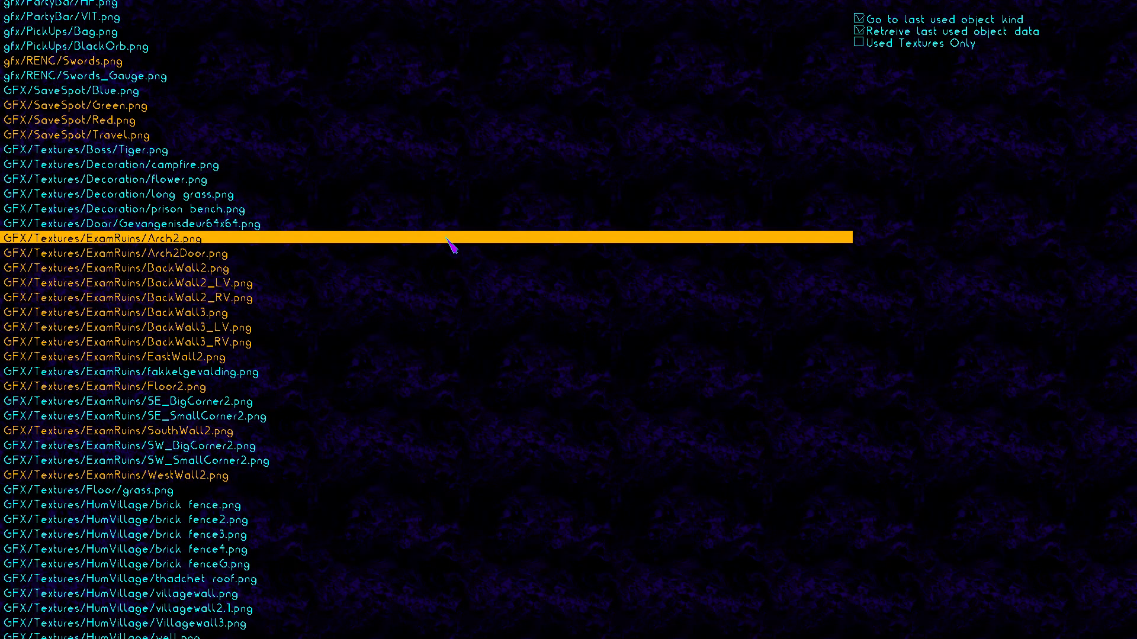
{"action": "scroll", "coordinate": [1, 2], "scroll_direction": "down", "scroll_amount": 3}
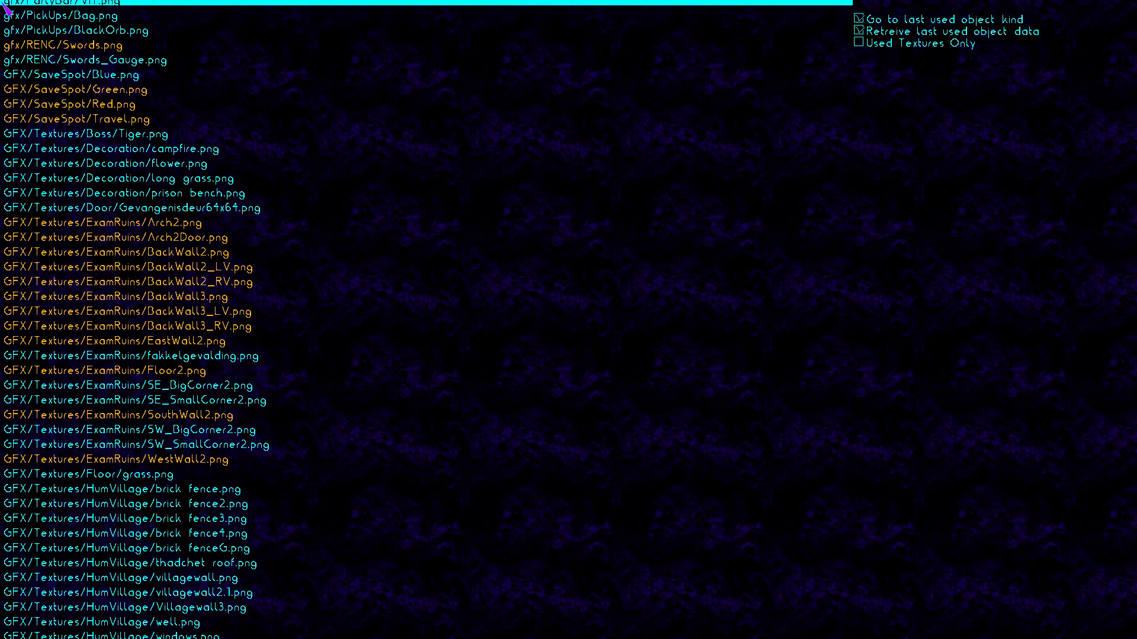
{"action": "scroll", "coordinate": [1, 2], "scroll_direction": "up", "scroll_amount": 2}
{"action": "scroll", "coordinate": [1, 2], "scroll_direction": "down", "scroll_amount": 3}
{"action": "scroll", "coordinate": [3, 4], "scroll_direction": "down", "scroll_amount": 14}
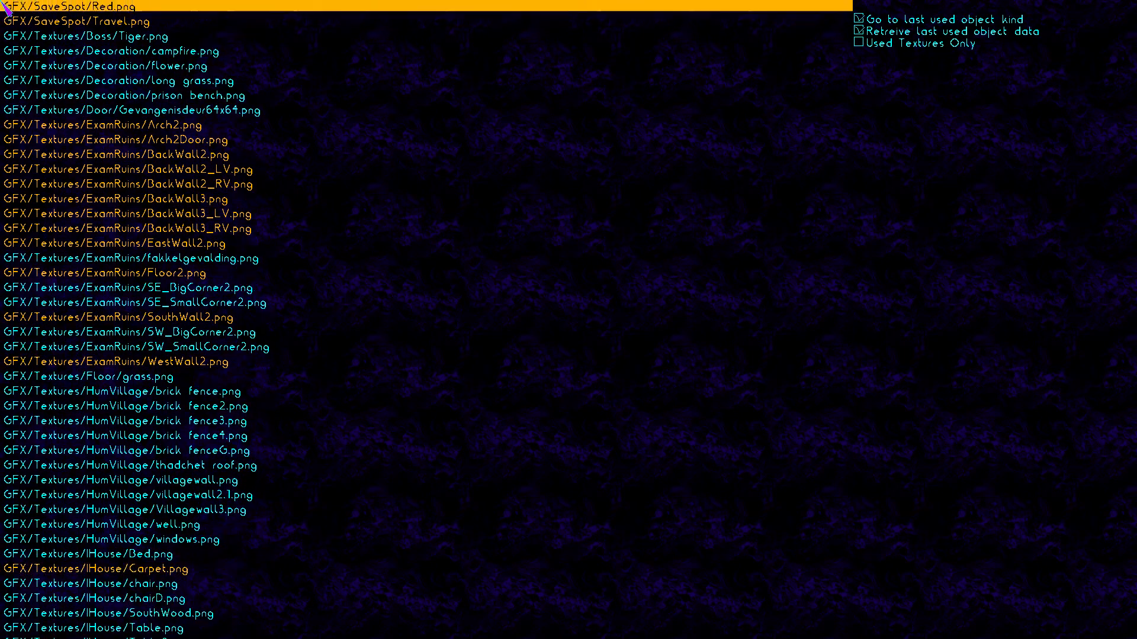
{"action": "scroll", "coordinate": [3, 5], "scroll_direction": "down", "scroll_amount": 14}
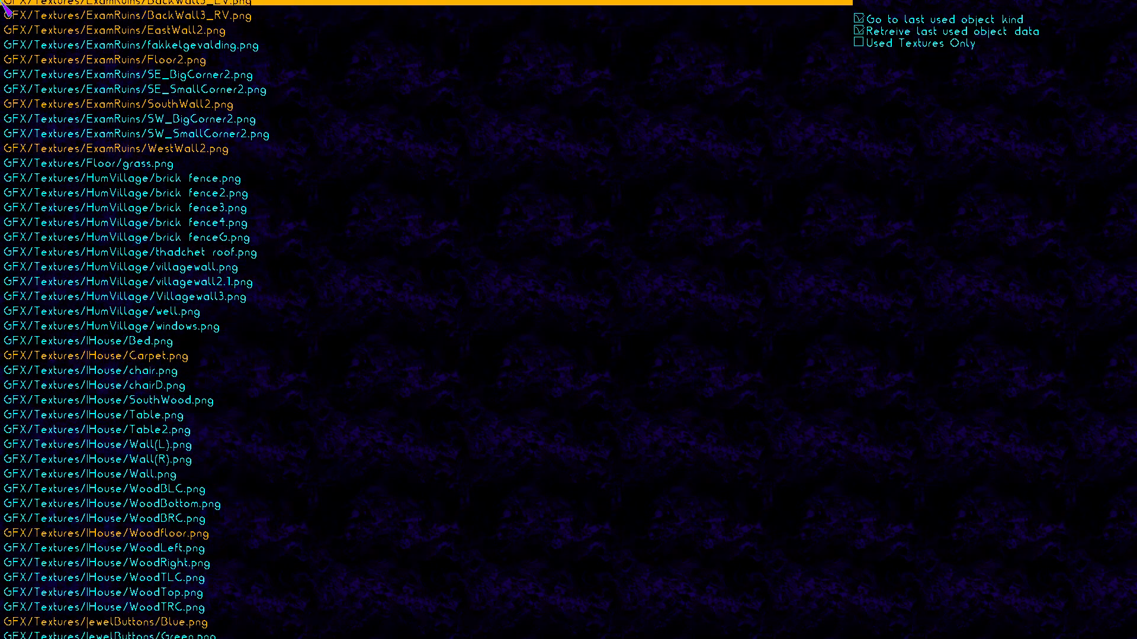
{"action": "scroll", "coordinate": [3, 5], "scroll_direction": "down", "scroll_amount": 14}
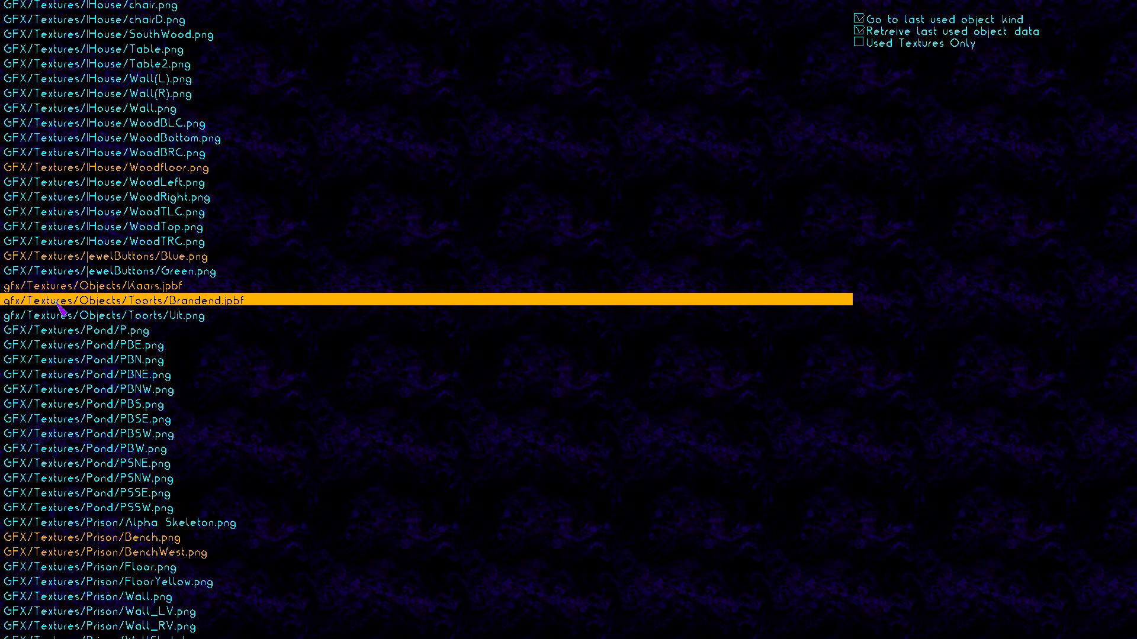
{"action": "left_click", "coordinate": [178, 300]}
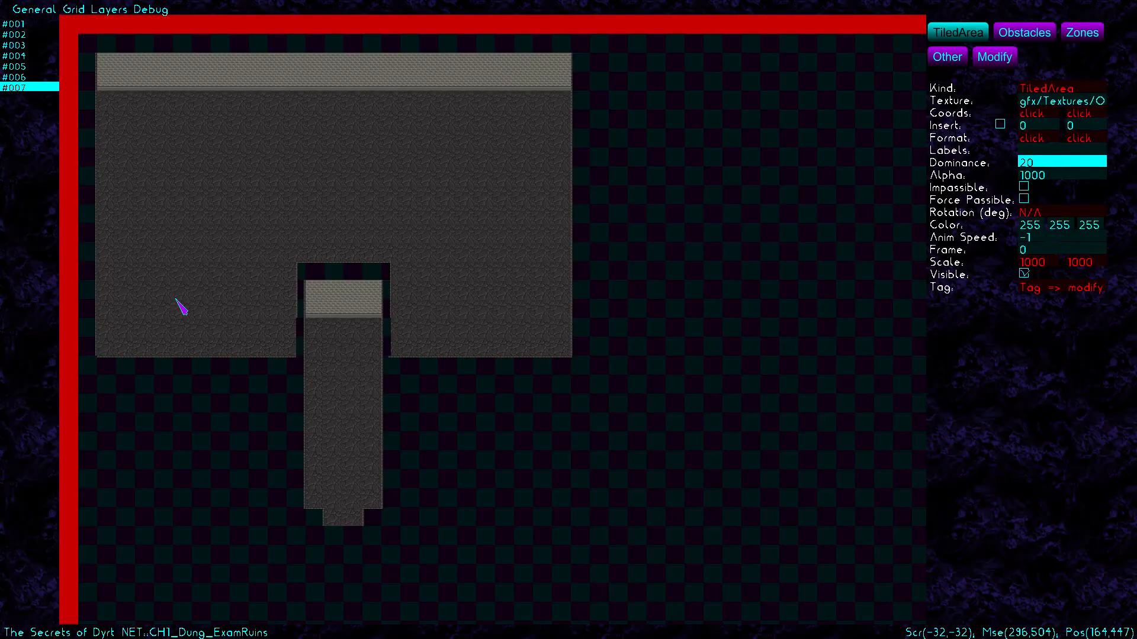
{"action": "left_click", "coordinate": [116, 75]}
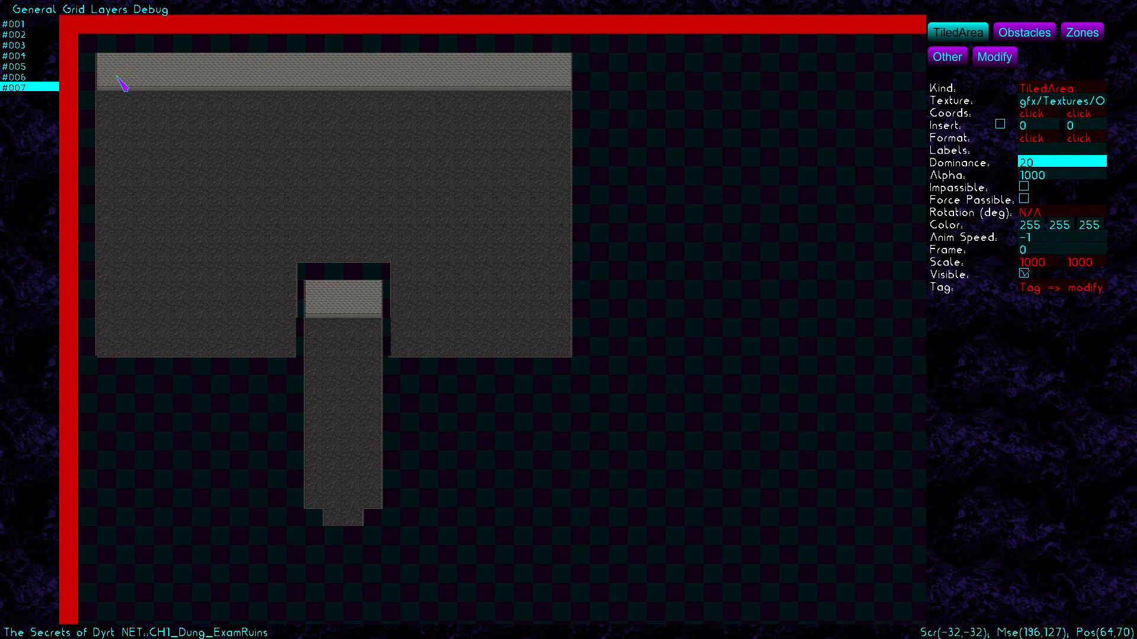
{"action": "left_click", "coordinate": [1023, 33]}
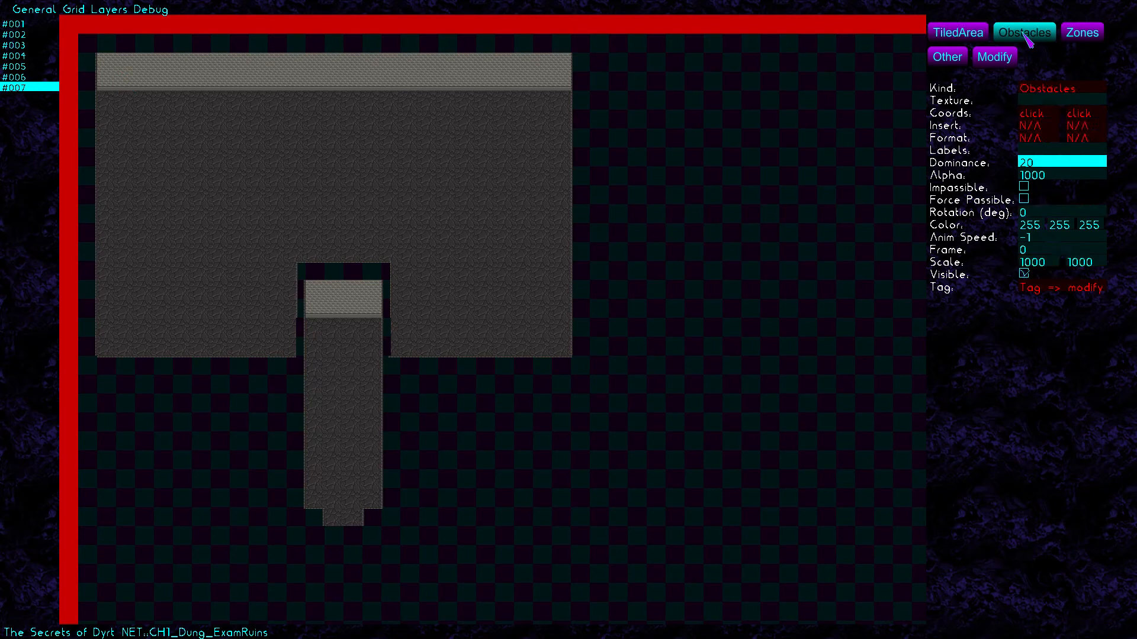
{"action": "left_click", "coordinate": [1042, 102]}
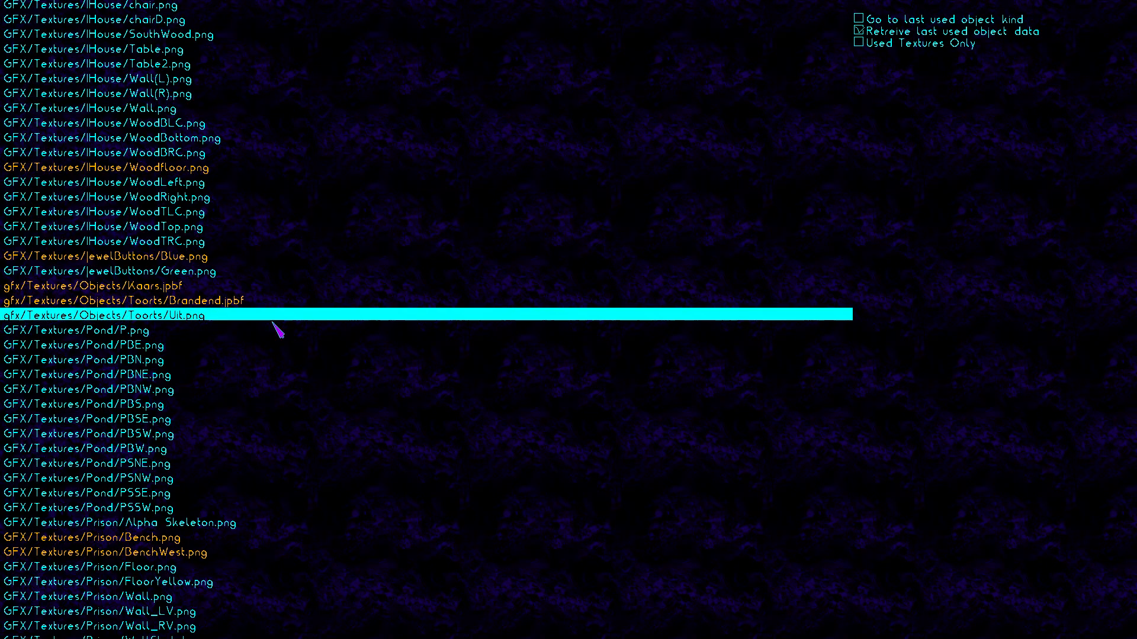
{"action": "left_click", "coordinate": [232, 301]}
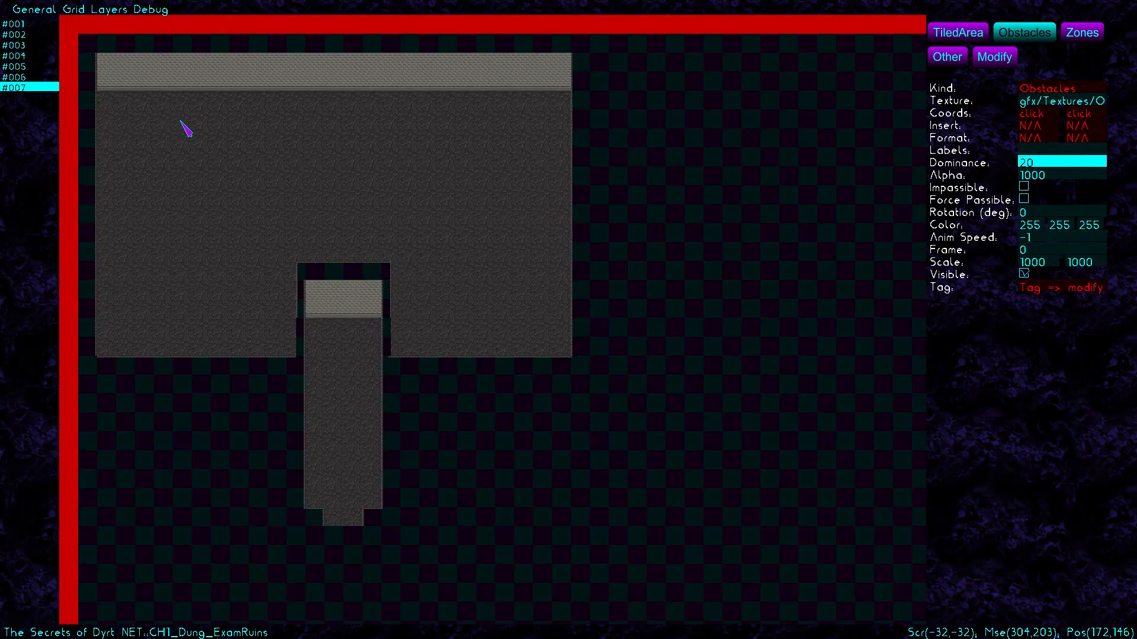
Place a row of torches along the top wall and two on the inner room's wall
{"action": "left_click", "coordinate": [126, 75]}
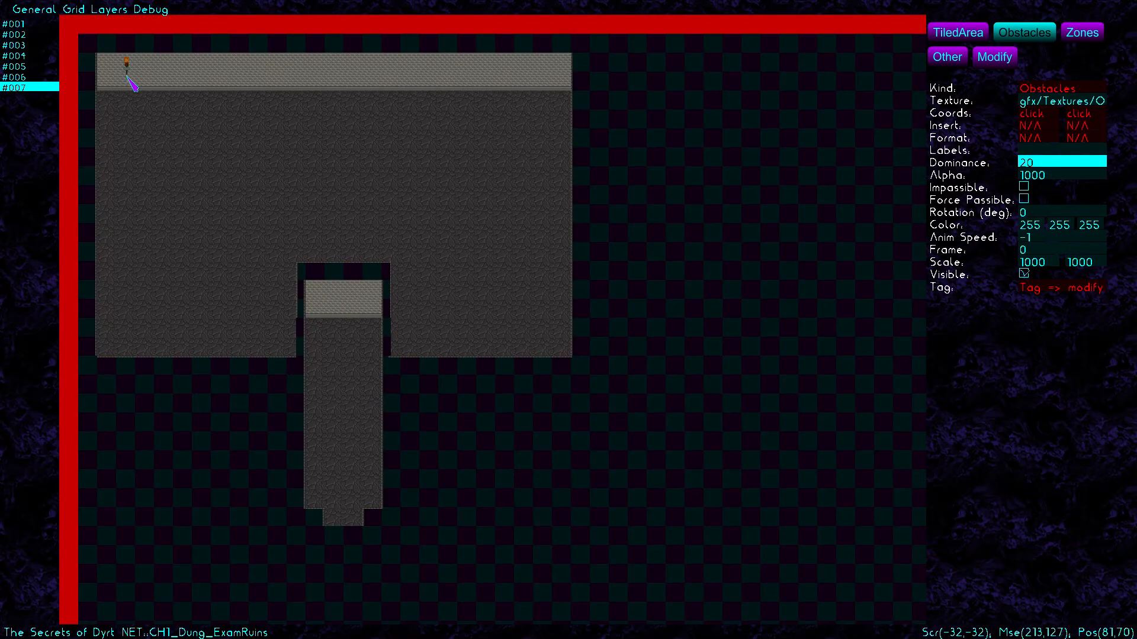
{"action": "left_click", "coordinate": [166, 74]}
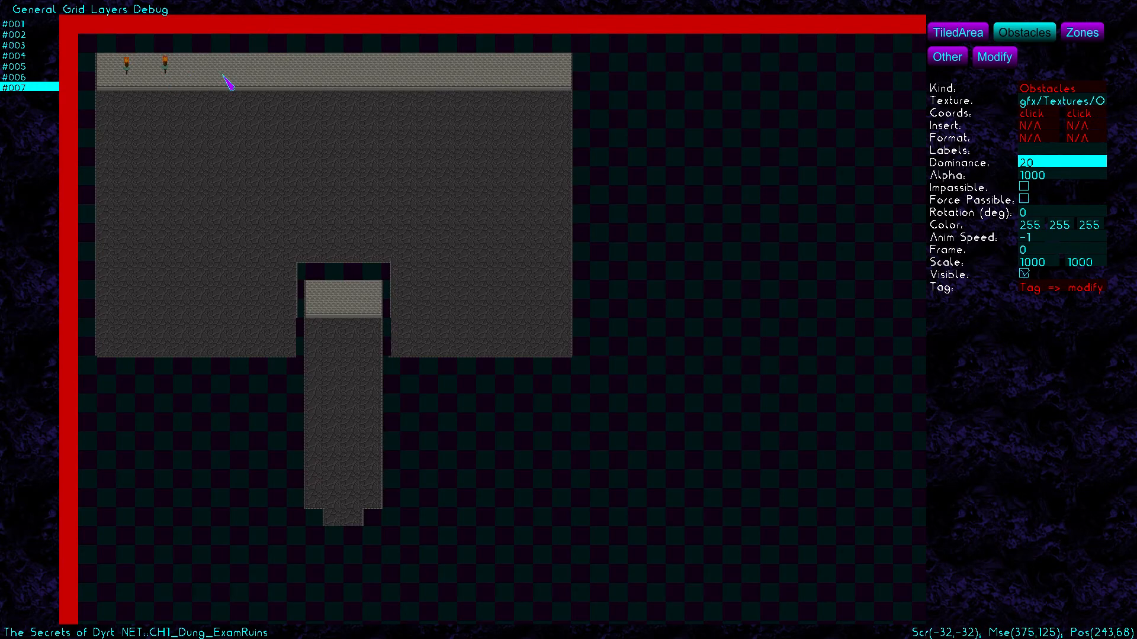
{"action": "left_click", "coordinate": [262, 75]}
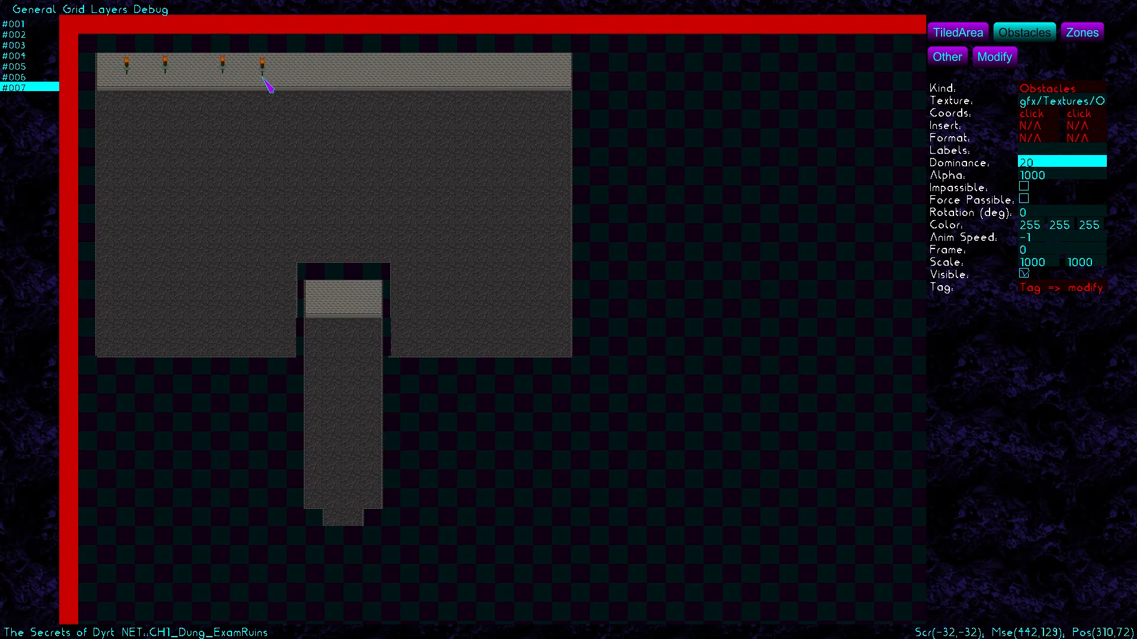
{"action": "left_click", "coordinate": [327, 76]}
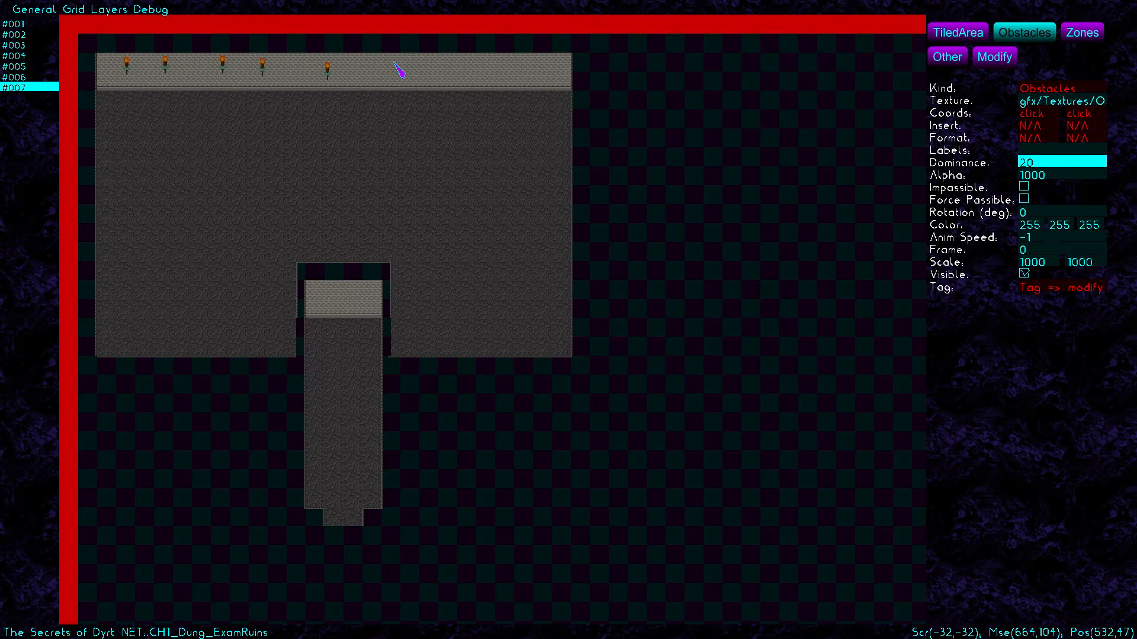
{"action": "left_click", "coordinate": [429, 76]}
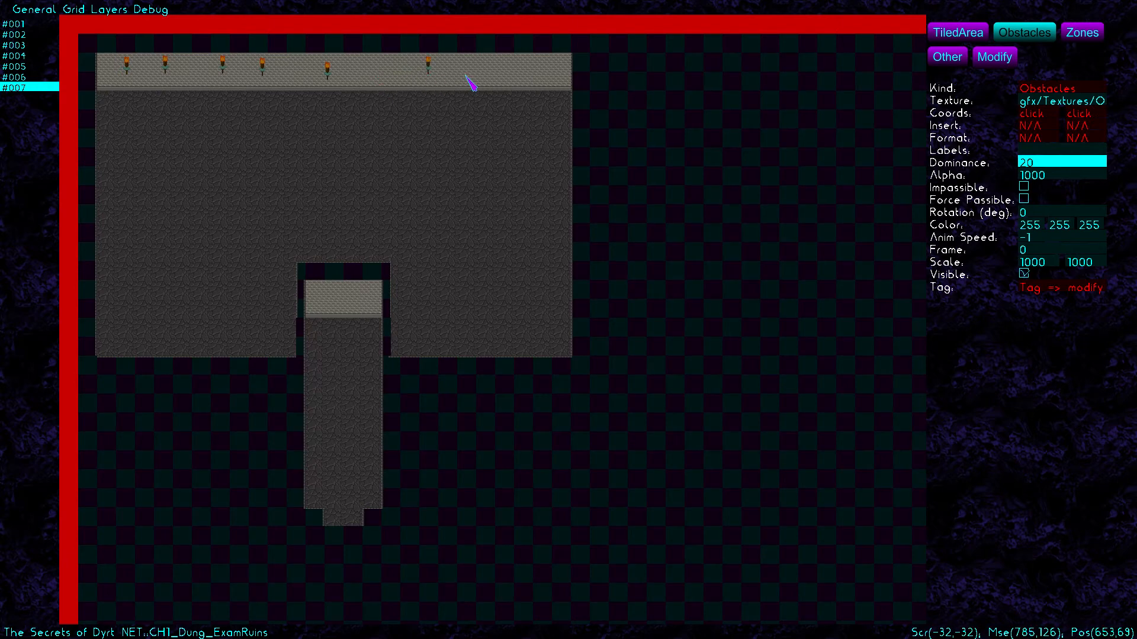
{"action": "left_click", "coordinate": [495, 78]}
{"action": "left_click", "coordinate": [559, 78]}
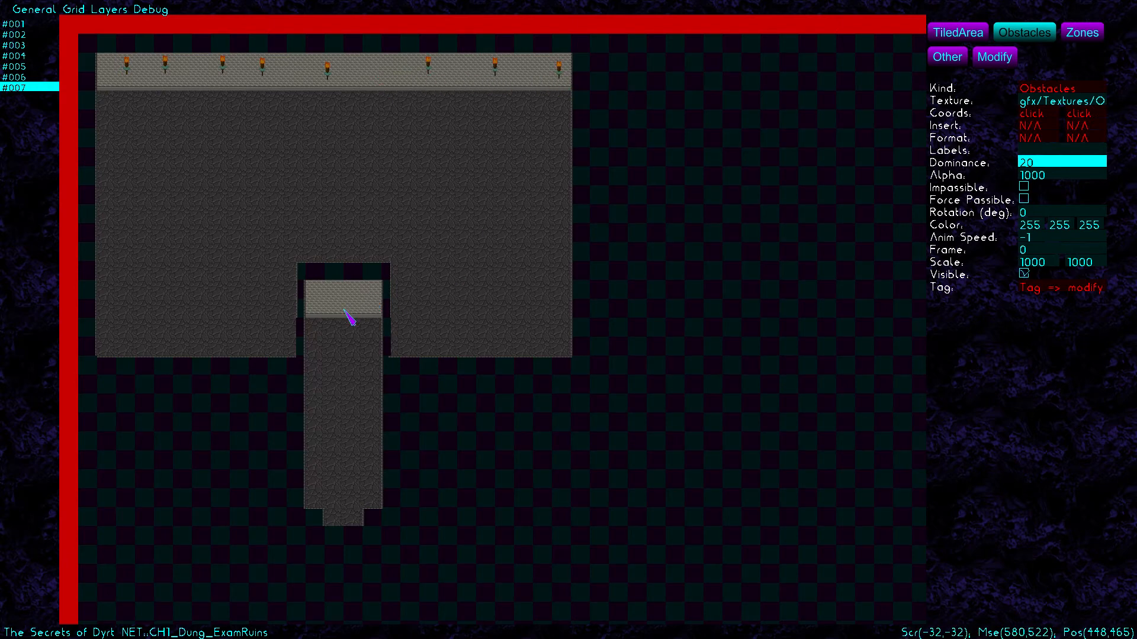
{"action": "left_click", "coordinate": [326, 302]}
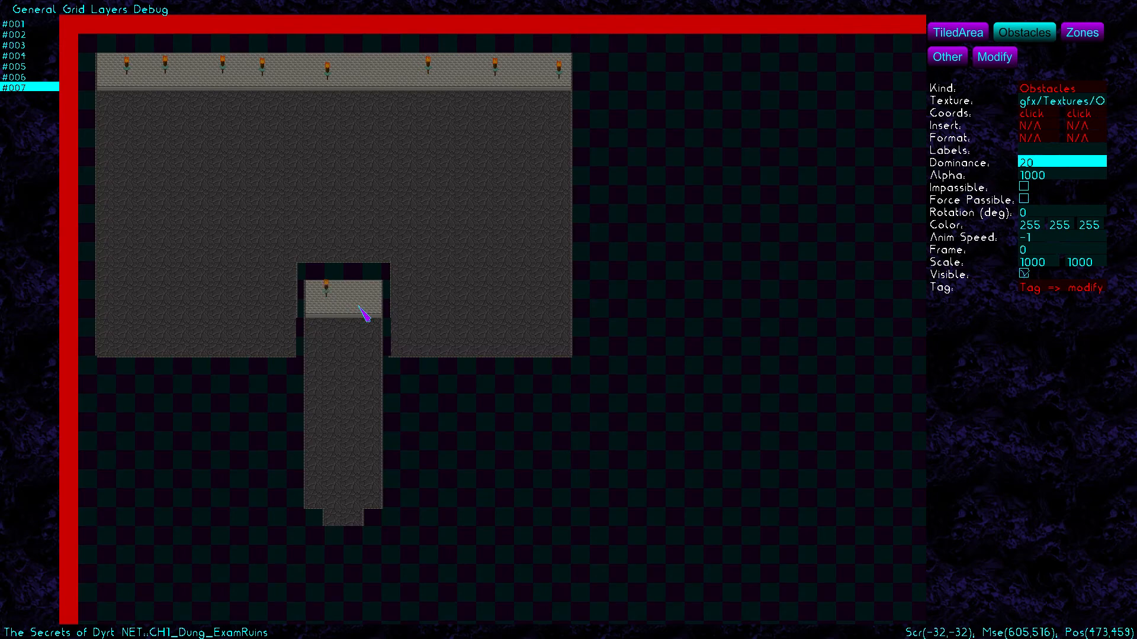
{"action": "left_click", "coordinate": [359, 304]}
{"action": "left_click", "coordinate": [1011, 59]}
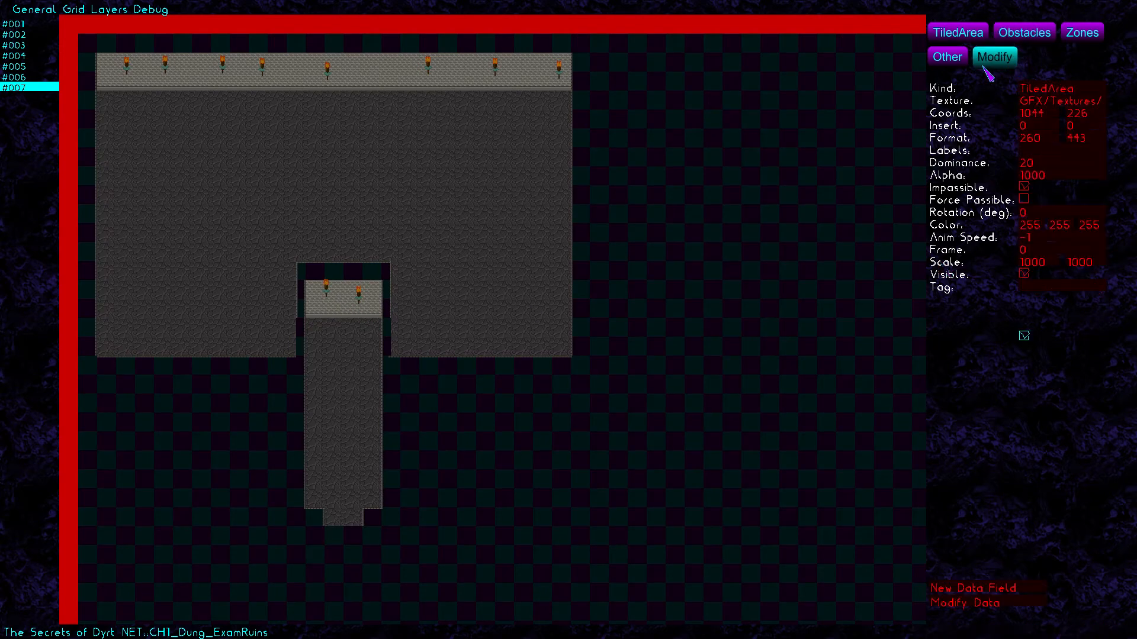
Move the left inner-wall torch down to Y 465 and save the map
{"action": "left_click", "coordinate": [327, 292]}
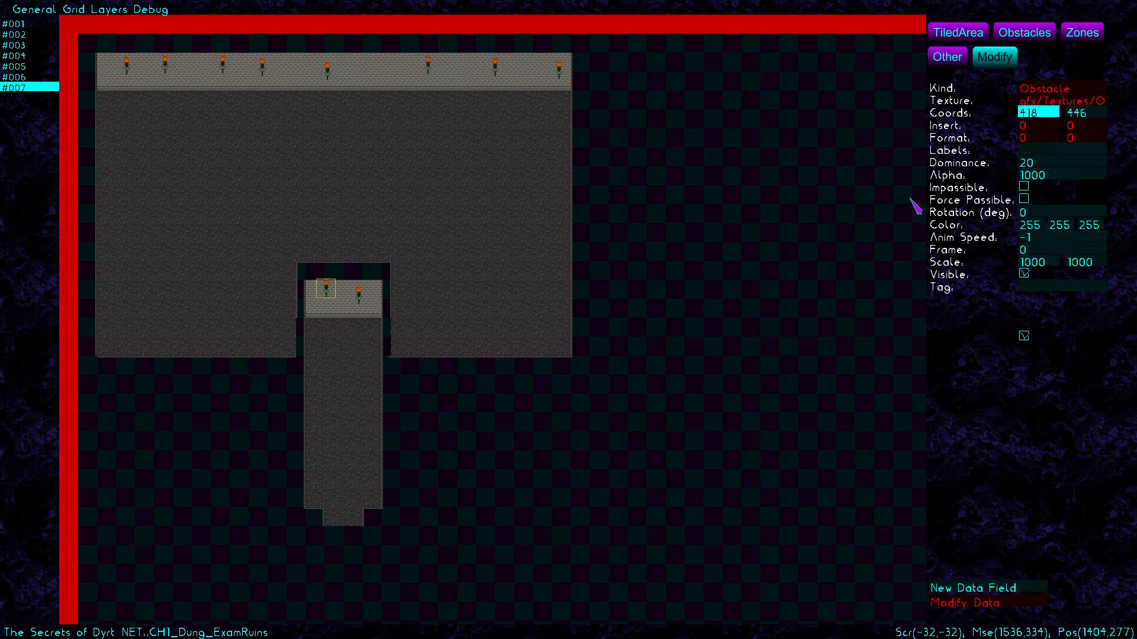
{"action": "left_click", "coordinate": [1077, 114]}
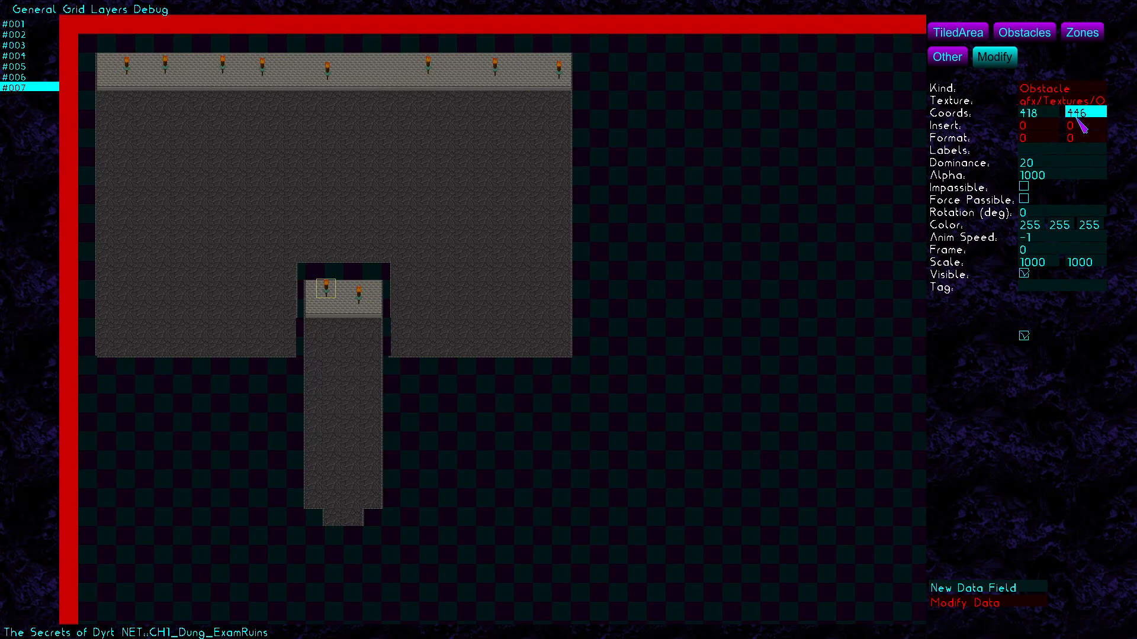
{"action": "key", "text": "BackSpace"}
{"action": "key", "text": "BackSpace"}
{"action": "type", "text": "6"}
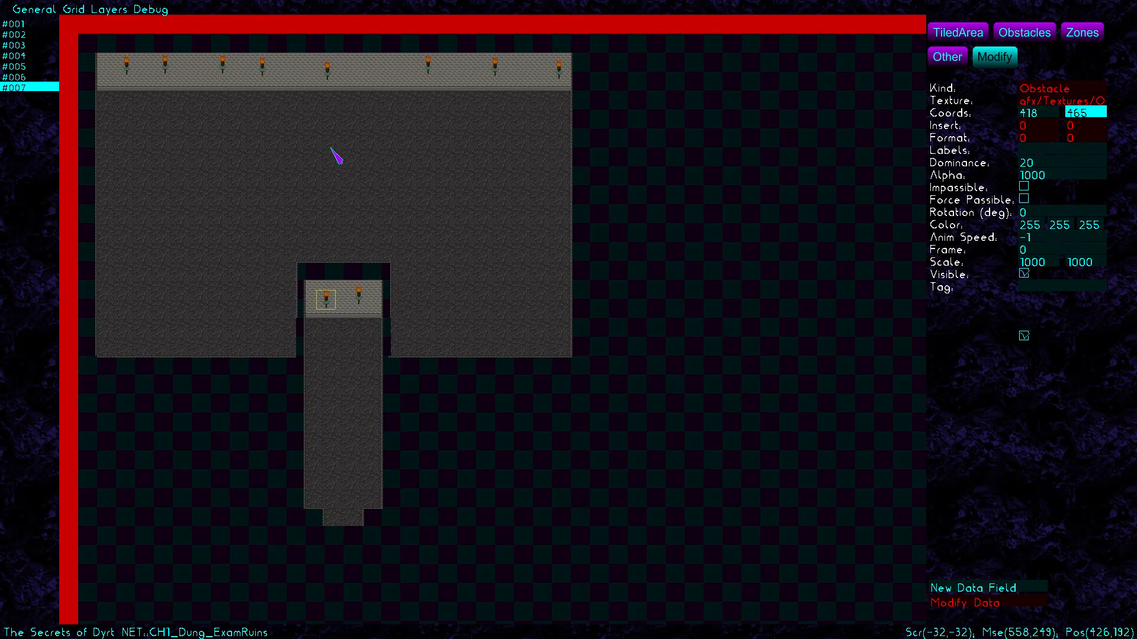
{"action": "left_click", "coordinate": [34, 8]}
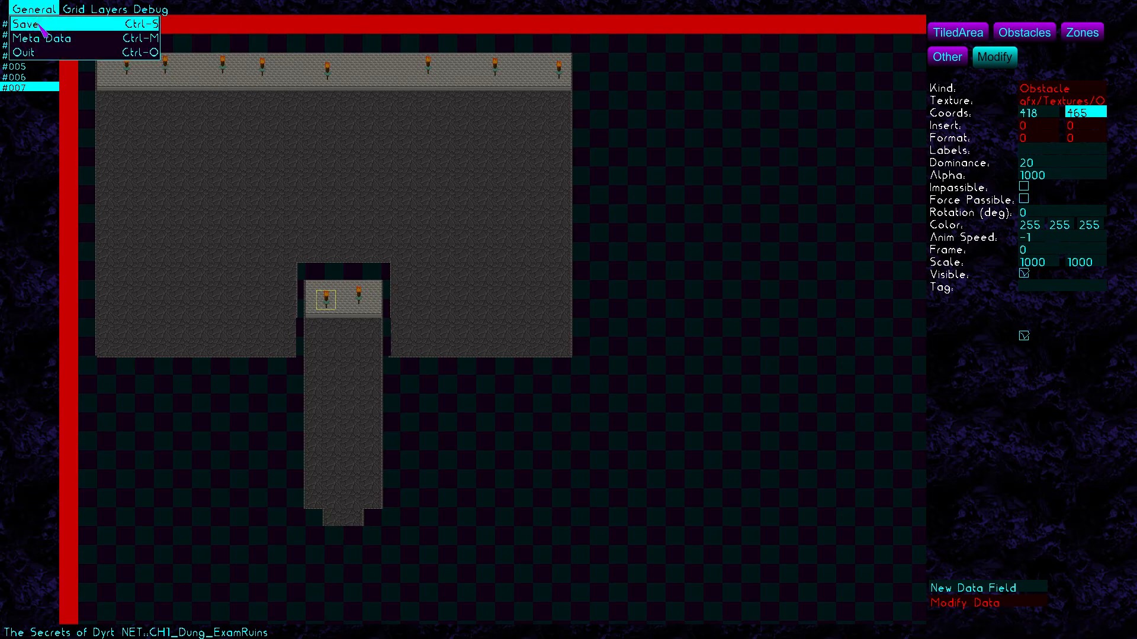
{"action": "left_click", "coordinate": [40, 25]}
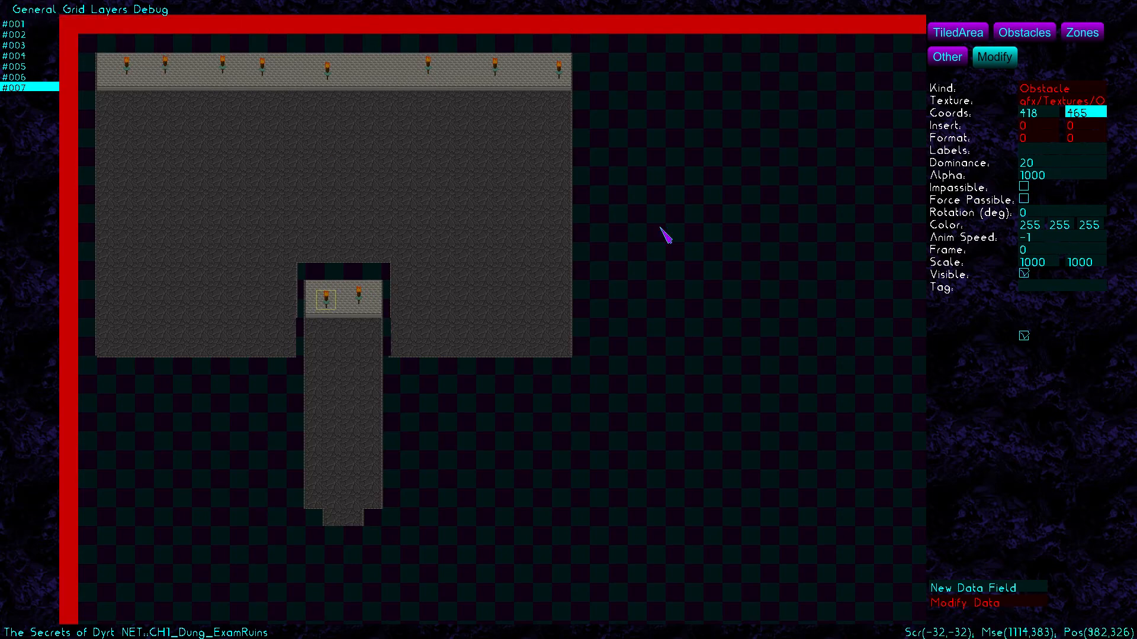
Give the two inner-wall torches animation speeds 5 and 6
{"action": "left_click", "coordinate": [1045, 237]}
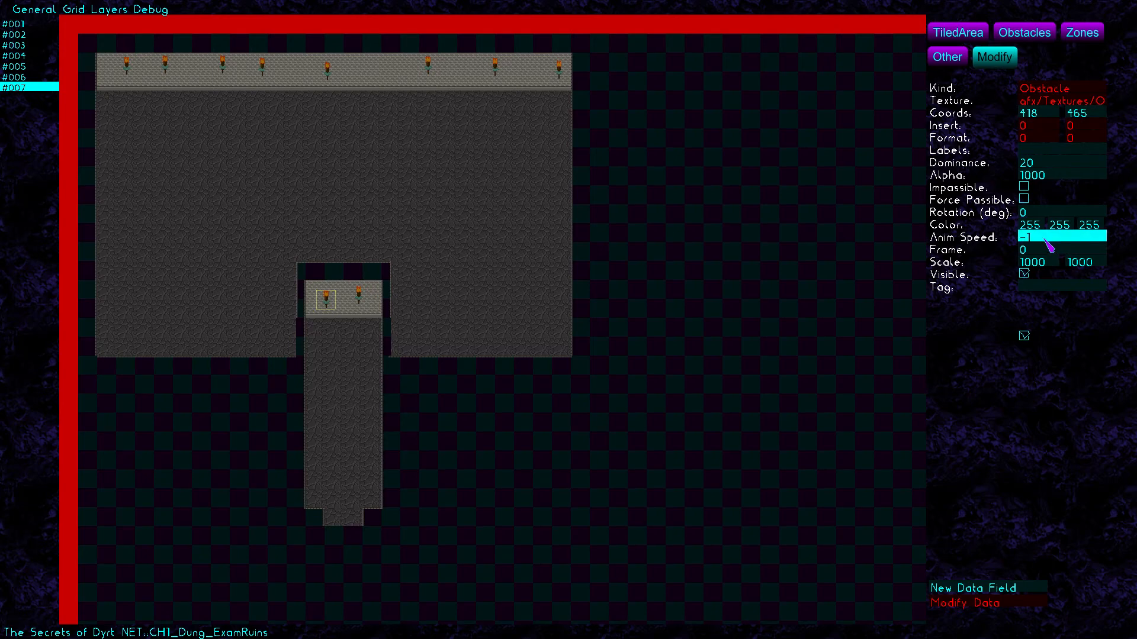
{"action": "type", "text": "5"}
{"action": "left_click", "coordinate": [358, 299]}
{"action": "type", "text": "6"}
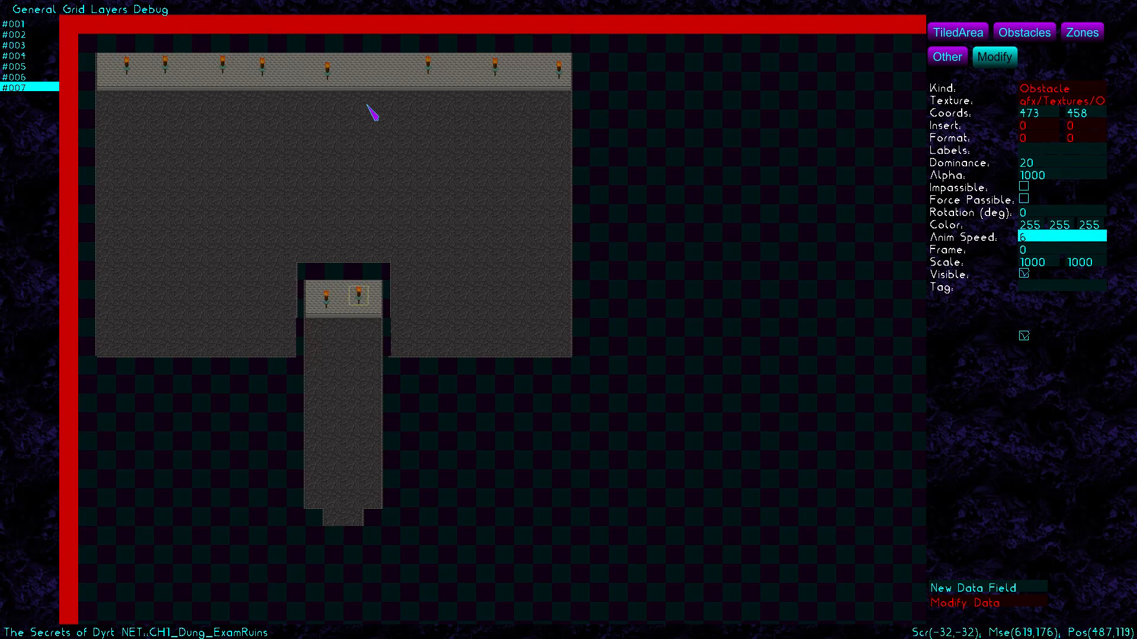
{"action": "left_click", "coordinate": [126, 69]}
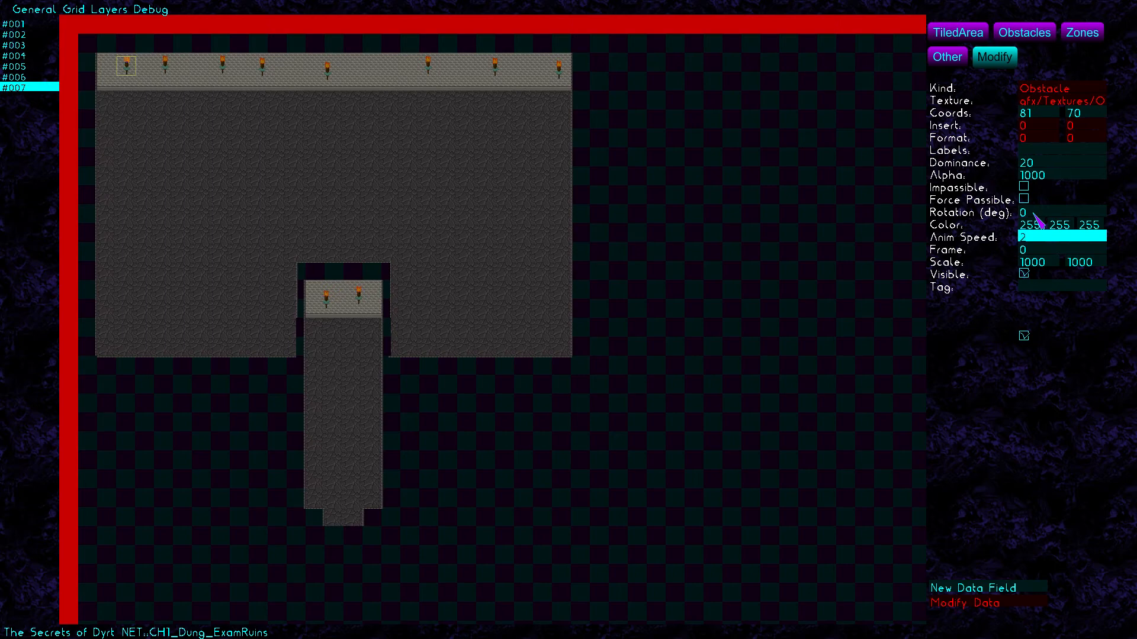
Set animation speeds 10, 8 and 4 on the second to fourth top-wall torches
{"action": "type", "text": "0"}
{"action": "key", "text": "BackSpace"}
{"action": "key", "text": "BackSpace"}
{"action": "left_click", "coordinate": [165, 64]}
{"action": "key", "text": "BackSpace"}
{"action": "key", "text": "BackSpace"}
{"action": "type", "text": "10"}
{"action": "left_click", "coordinate": [225, 67]}
{"action": "key", "text": "BackSpace"}
{"action": "key", "text": "BackSpace"}
{"action": "type", "text": "8"}
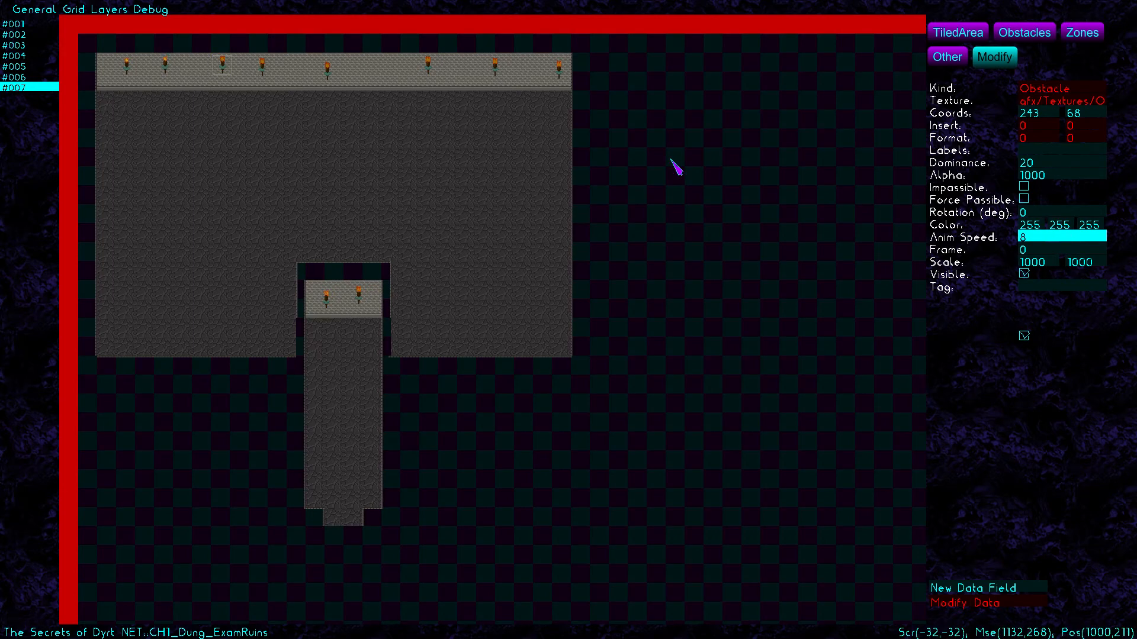
{"action": "left_click", "coordinate": [260, 63]}
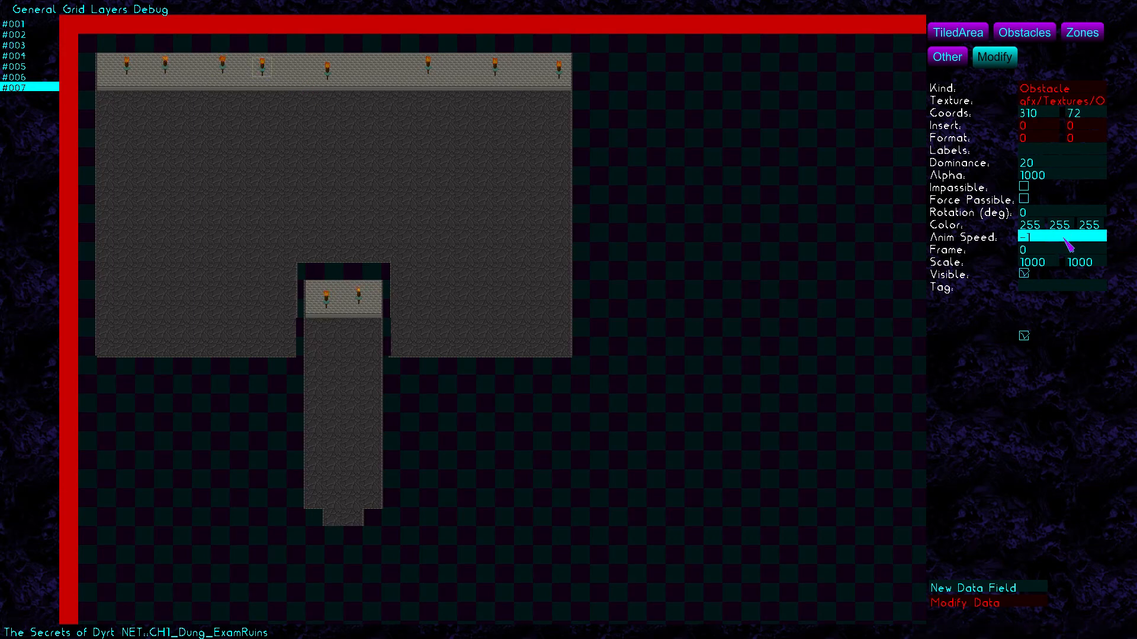
{"action": "key", "text": "BackSpace"}
{"action": "key", "text": "BackSpace"}
{"action": "type", "text": "3"}
{"action": "key", "text": "BackSpace"}
{"action": "type", "text": "4"}
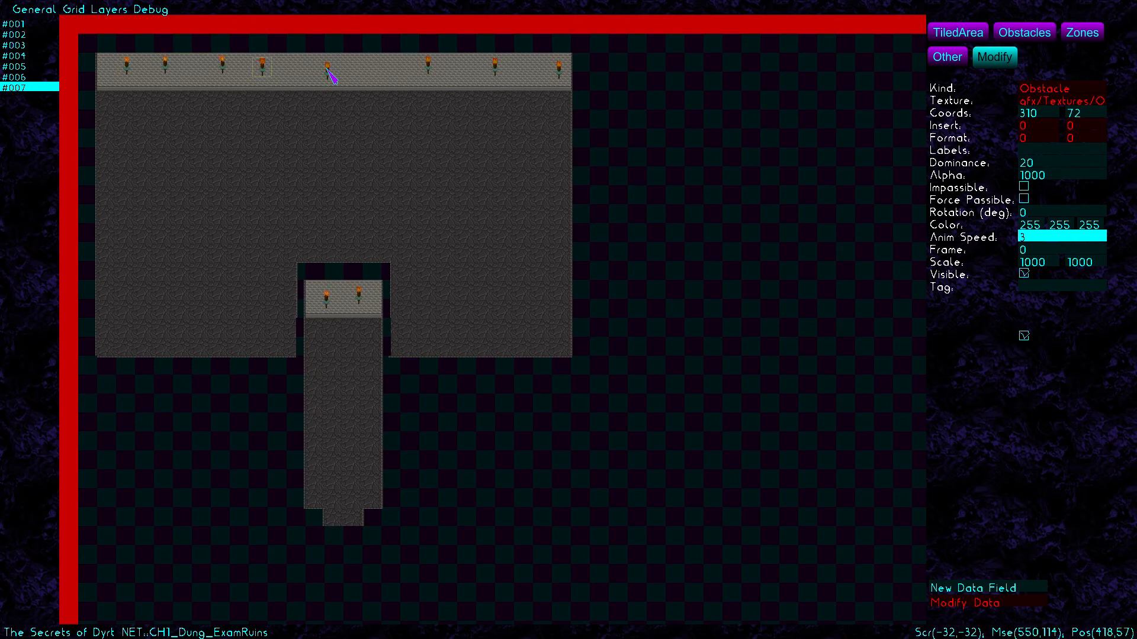
Give the sixth, seventh and rightmost top-wall torches animation speeds 12, 5 and 9
{"action": "left_click", "coordinate": [326, 68]}
{"action": "left_click", "coordinate": [428, 65]}
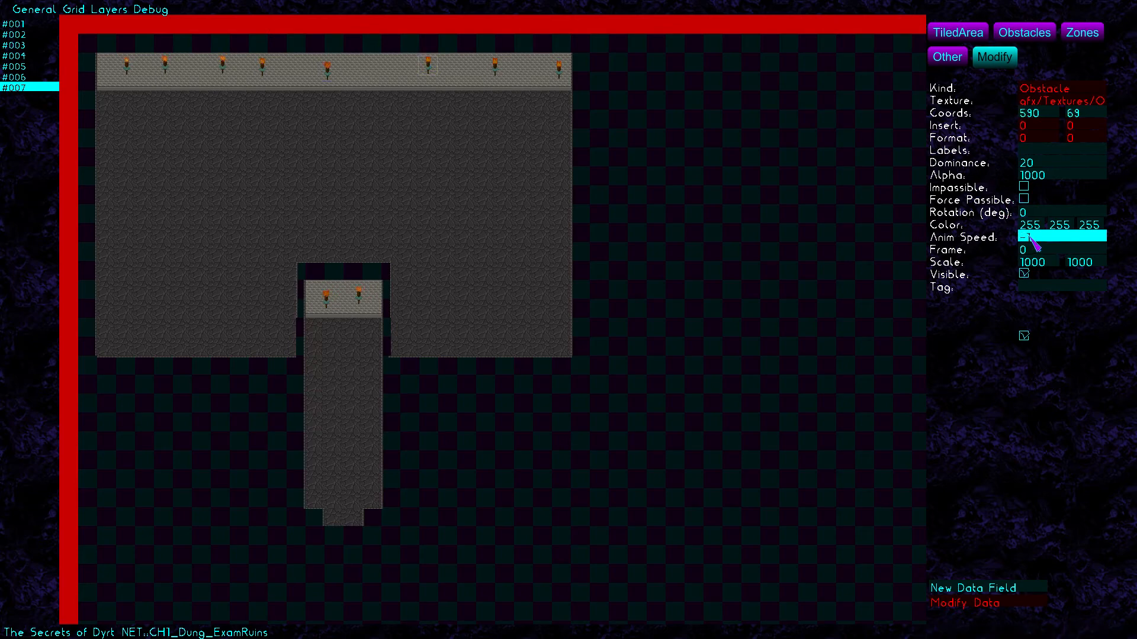
{"action": "key", "text": "BackSpace"}
{"action": "key", "text": "BackSpace"}
{"action": "type", "text": "12"}
{"action": "left_click", "coordinate": [493, 70]}
{"action": "type", "text": "5"}
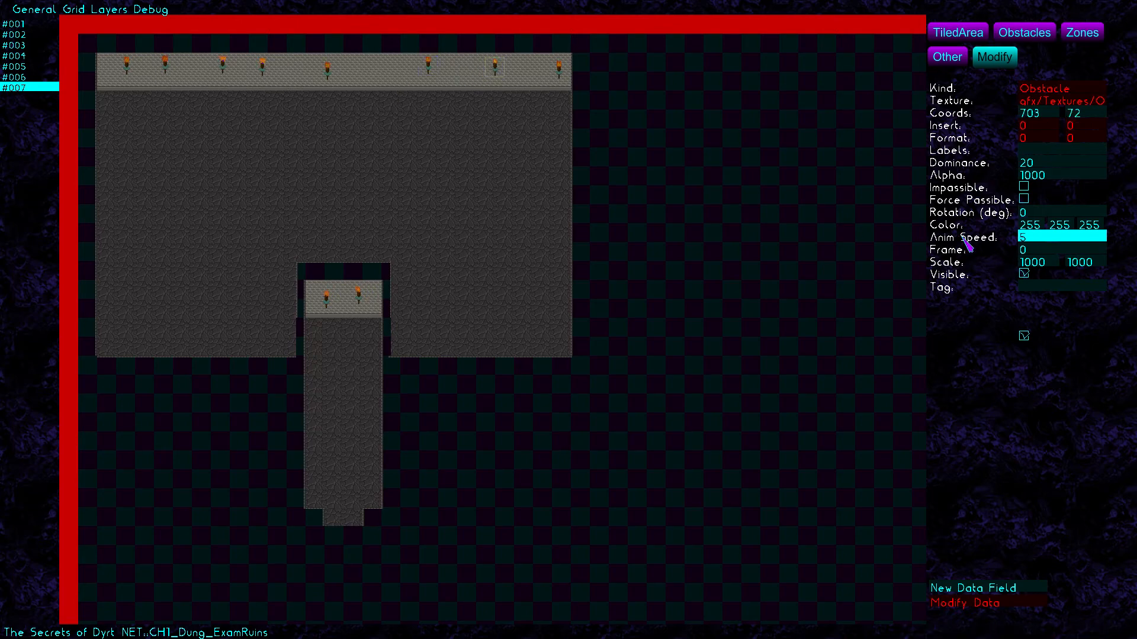
{"action": "left_click", "coordinate": [560, 69]}
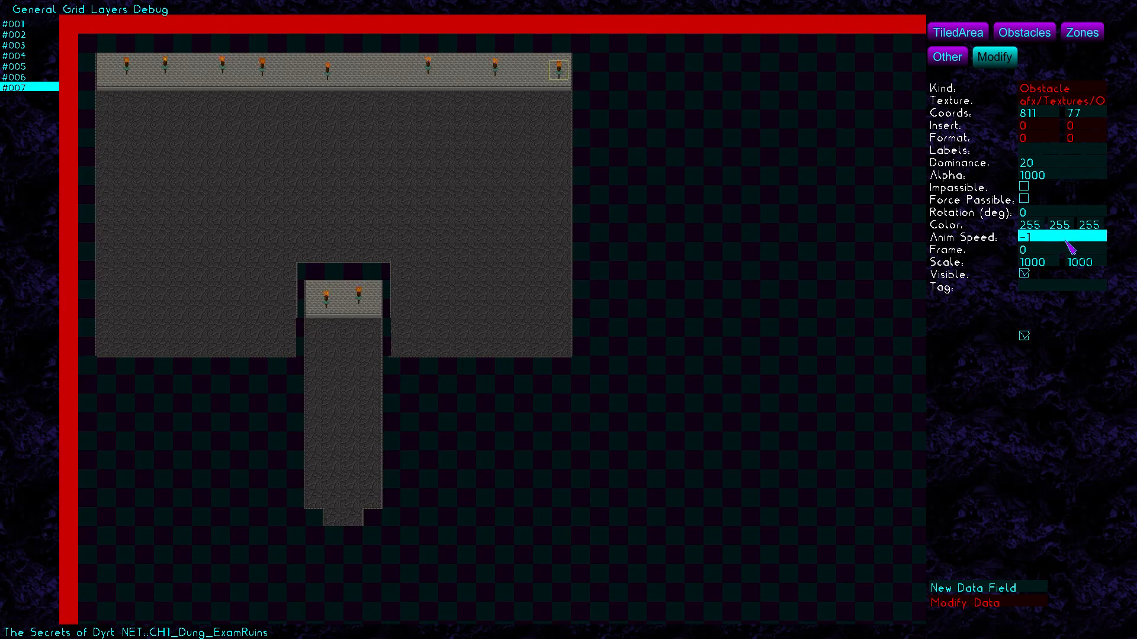
{"action": "type", "text": "-1"}
{"action": "key", "text": "BackSpace"}
{"action": "key", "text": "BackSpace"}
{"action": "type", "text": "9"}
{"action": "left_click", "coordinate": [788, 135]}
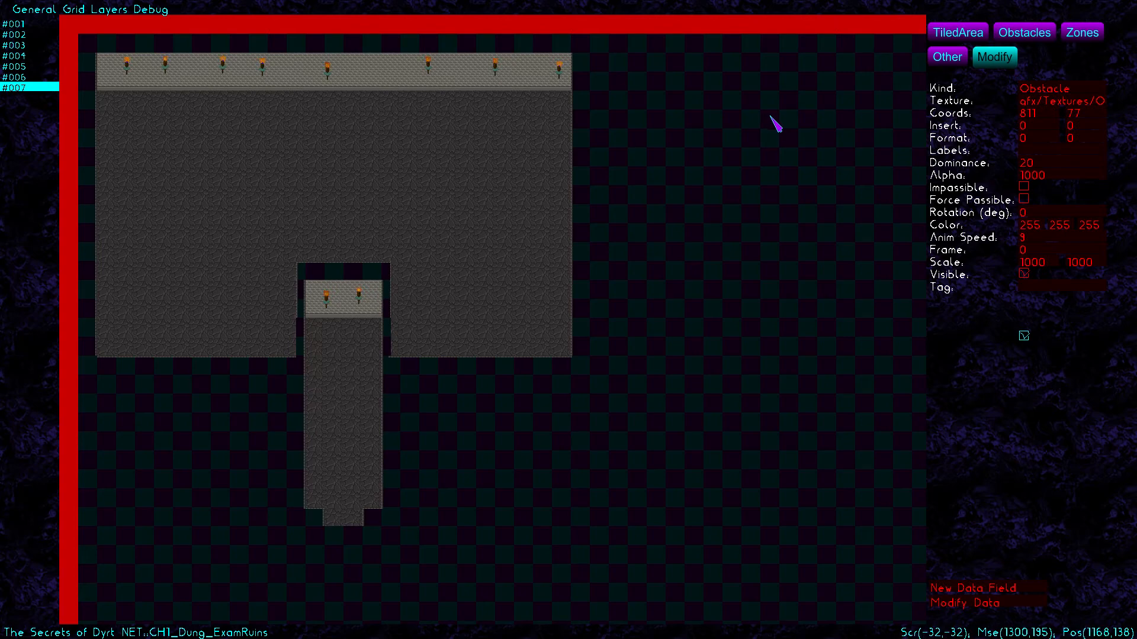
Place an Exit near the corridor's bottom with tag Start and wind North
{"action": "left_click", "coordinate": [947, 59]}
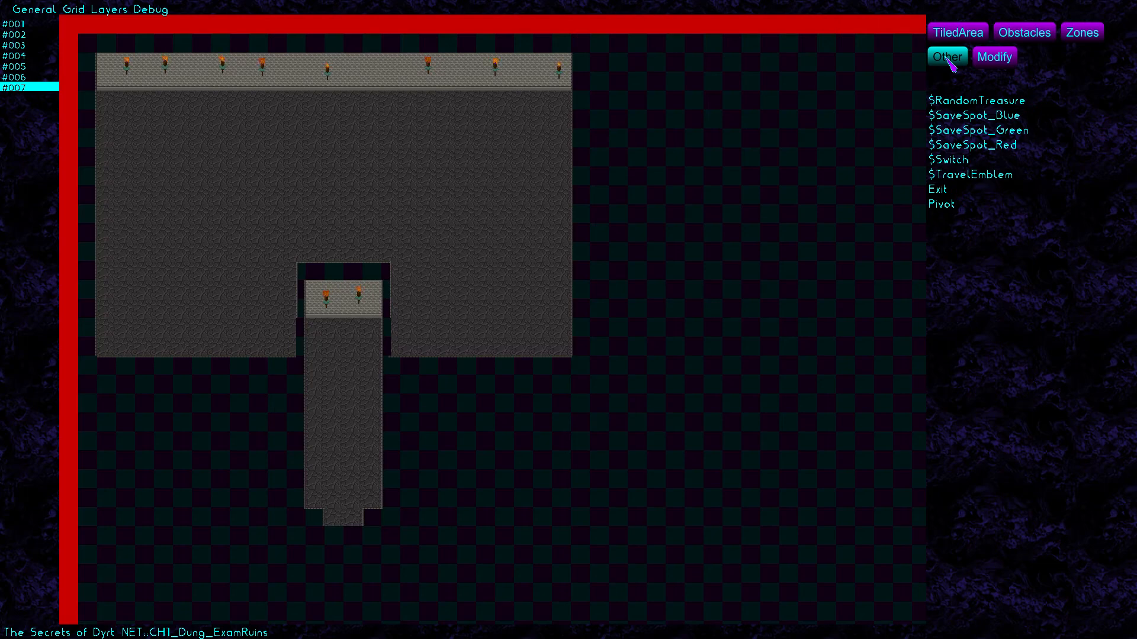
{"action": "left_click", "coordinate": [944, 191]}
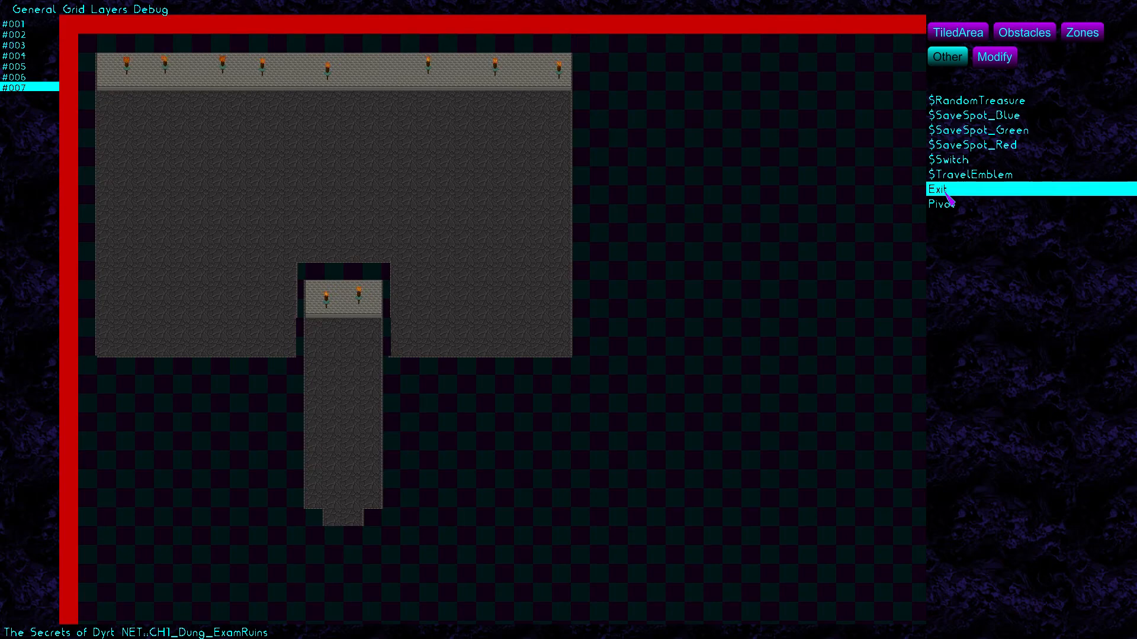
{"action": "left_click", "coordinate": [342, 475]}
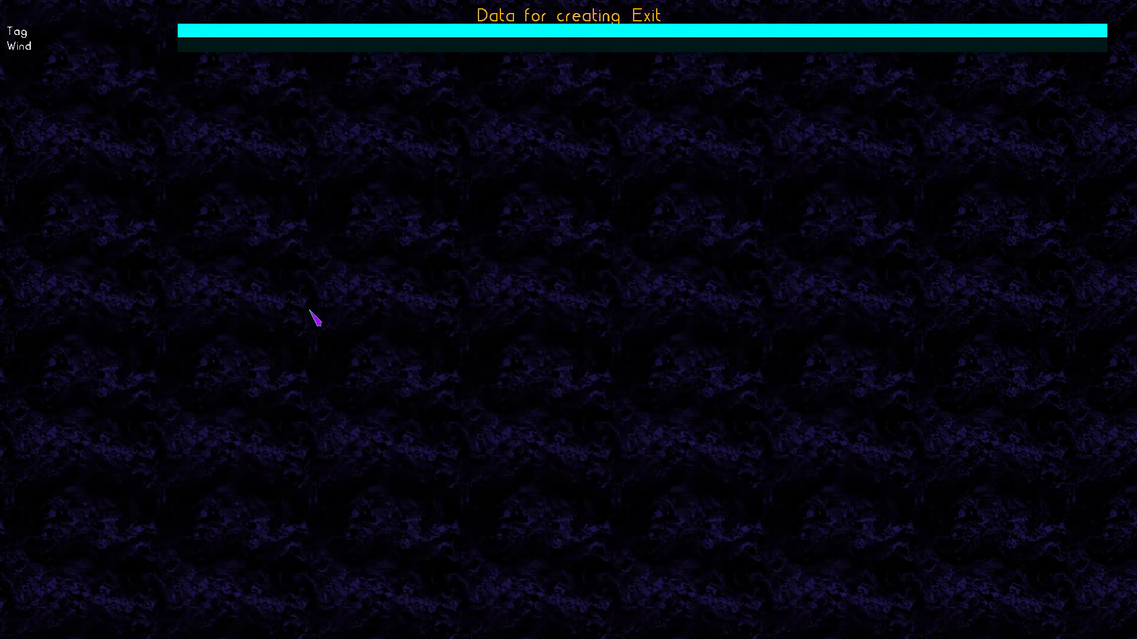
{"action": "type", "text": "Start"}
{"action": "key", "text": "Return"}
{"action": "type", "text": "North"}
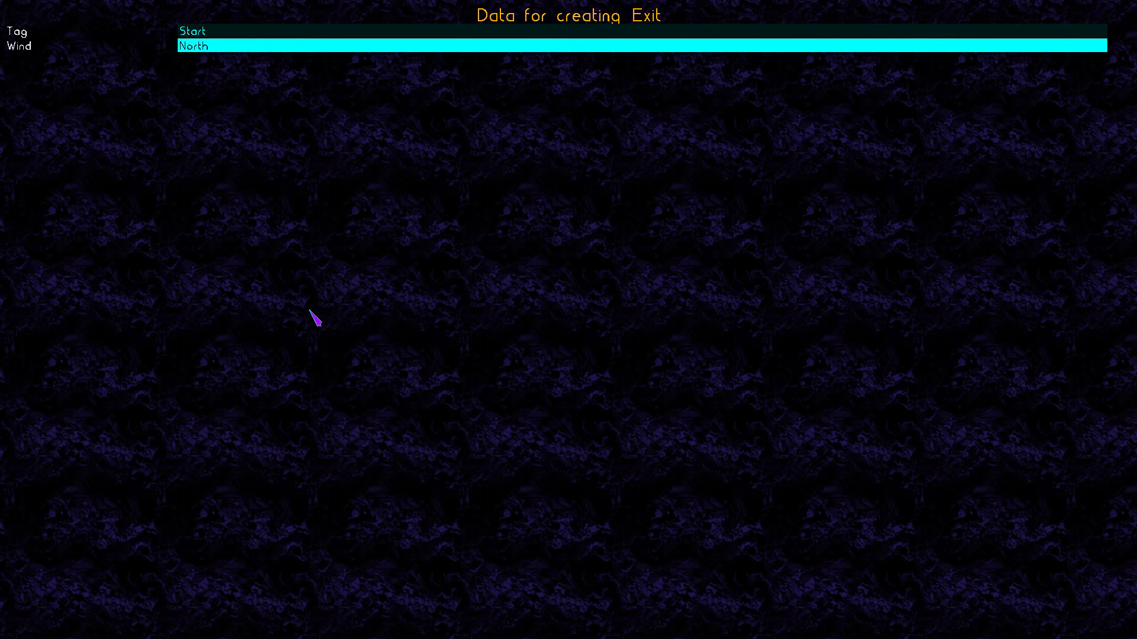
{"action": "key", "text": "Return"}
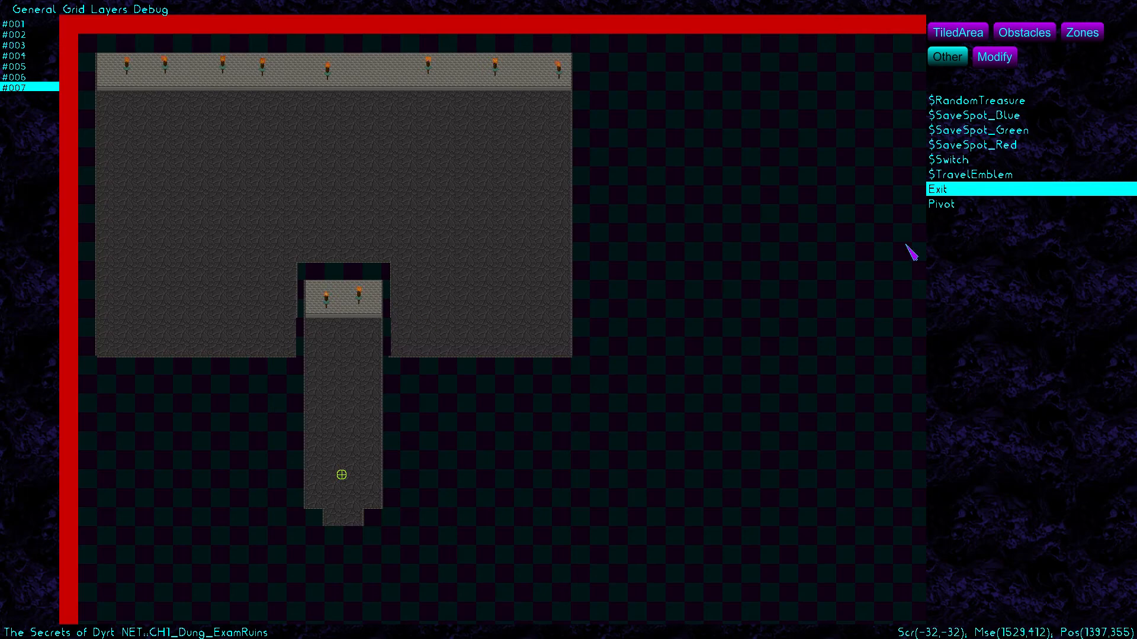
{"action": "left_click", "coordinate": [974, 162]}
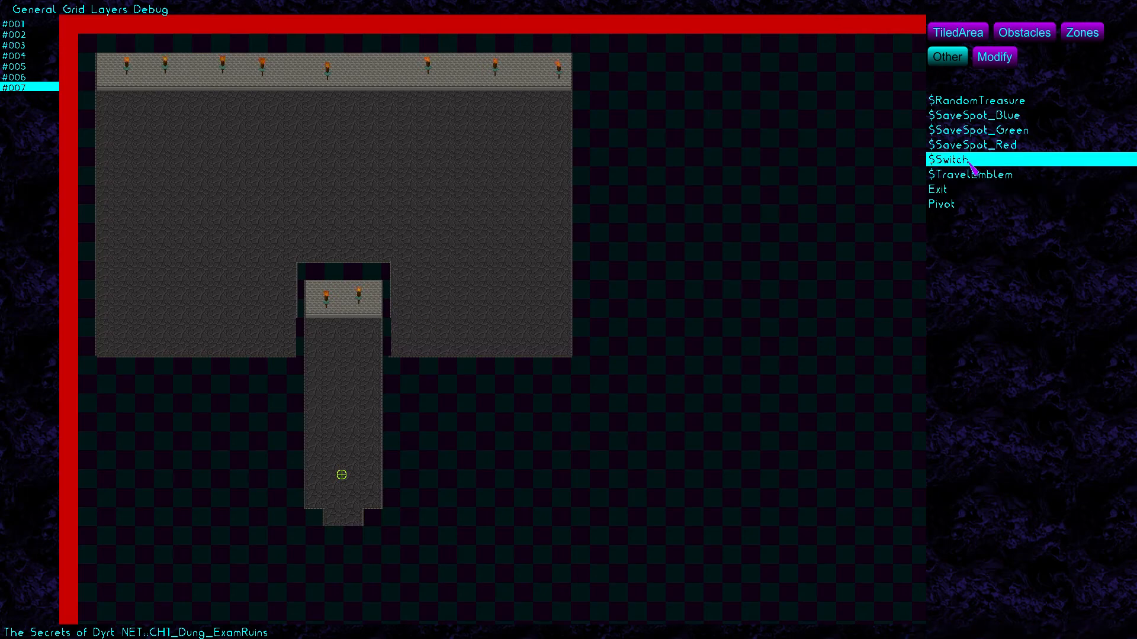
Place a $Switch at the corridor top named Open_Boss, with Set Left and Stuck No
{"action": "left_click", "coordinate": [340, 333]}
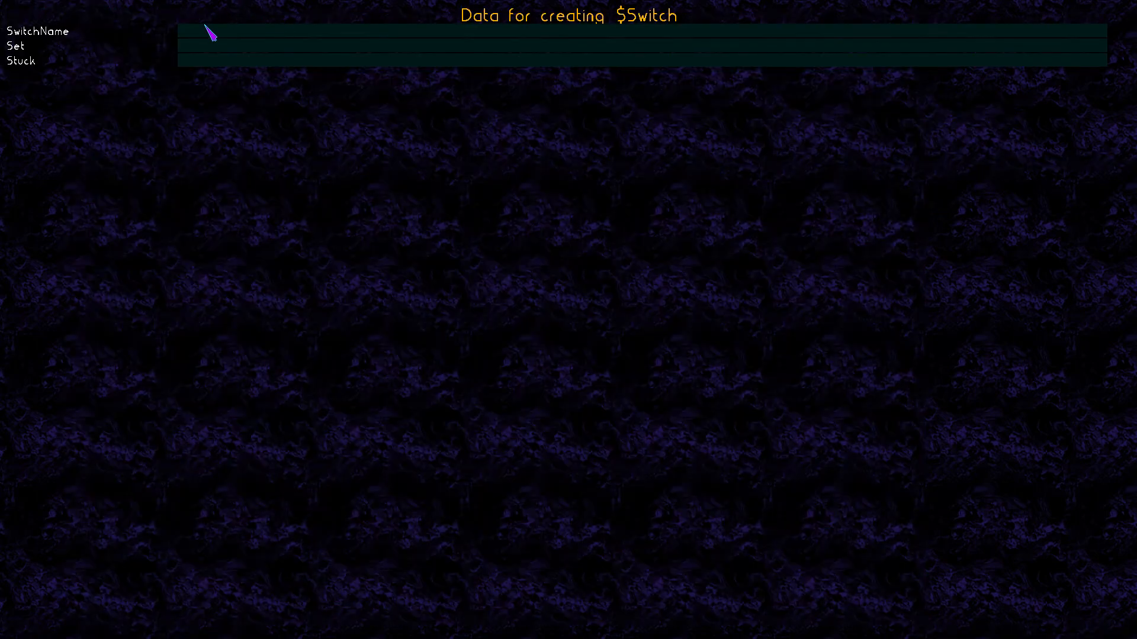
{"action": "left_click", "coordinate": [208, 29]}
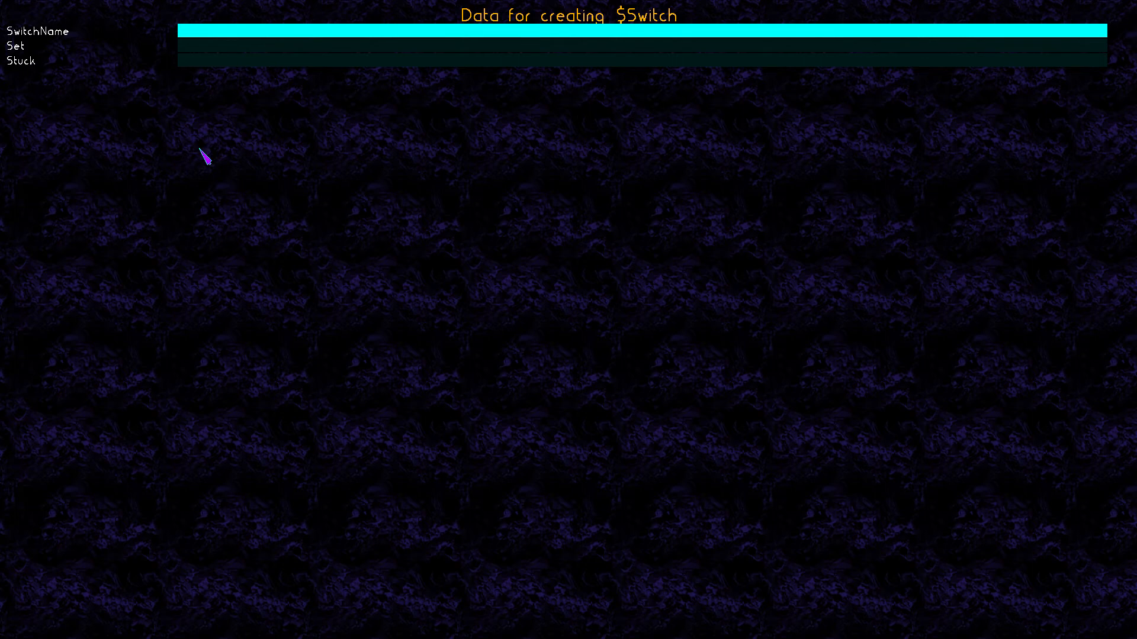
{"action": "type", "text": "Open_Bo"}
{"action": "key", "text": "Return"}
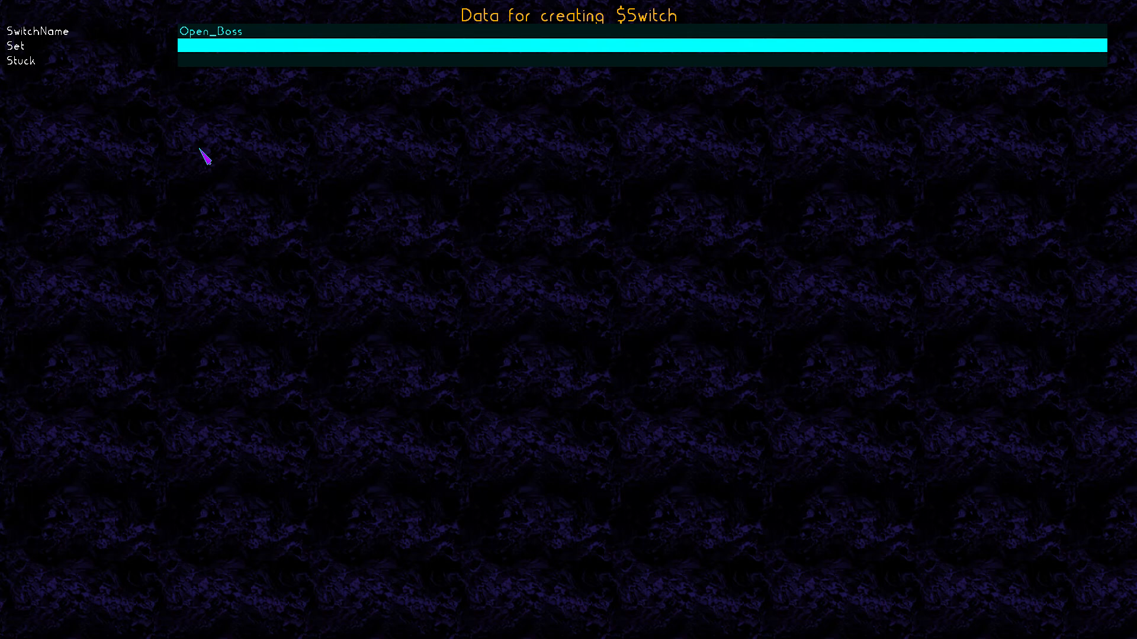
{"action": "type", "text": "K"}
{"action": "key", "text": "BackSpace"}
{"action": "type", "text": "Left"}
{"action": "key", "text": "Return"}
{"action": "type", "text": "No"}
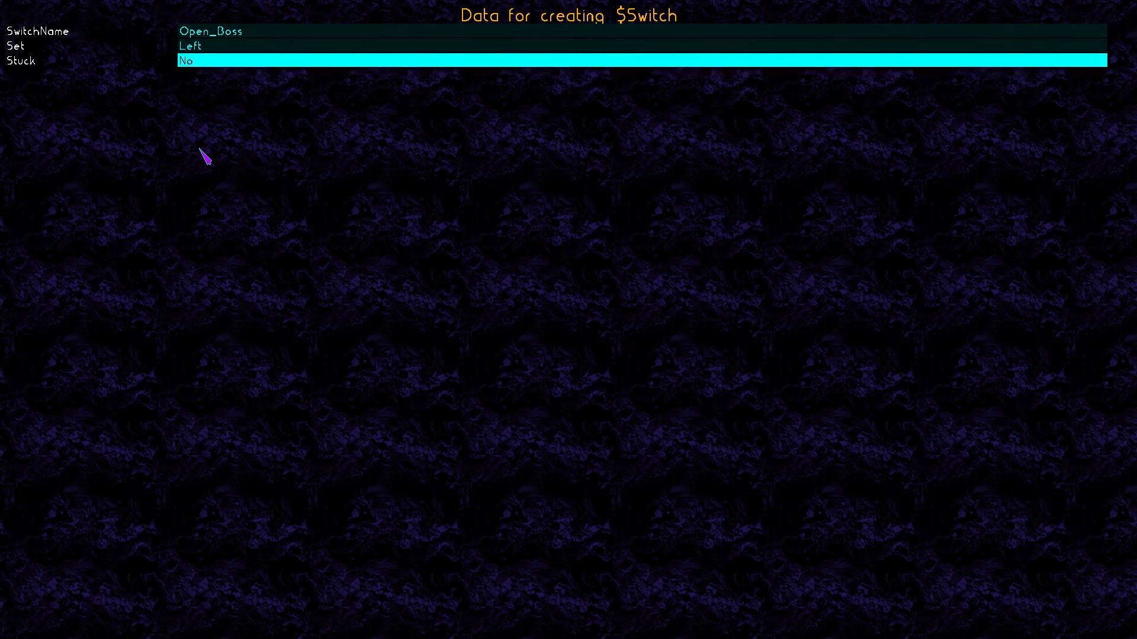
{"action": "key", "text": "Return"}
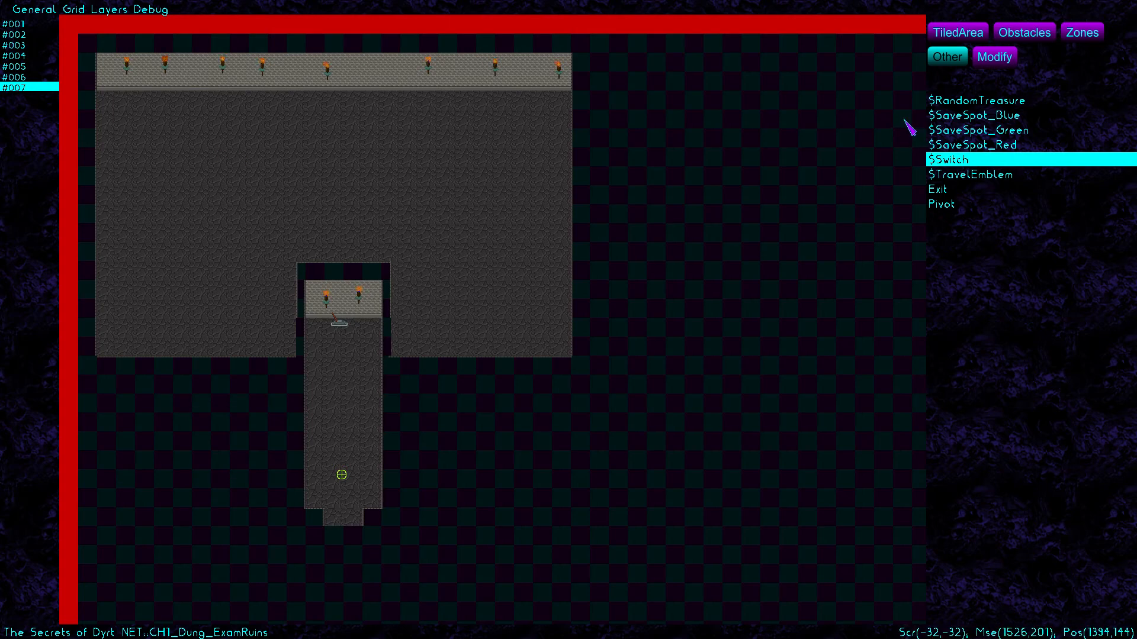
{"action": "left_click", "coordinate": [935, 103]}
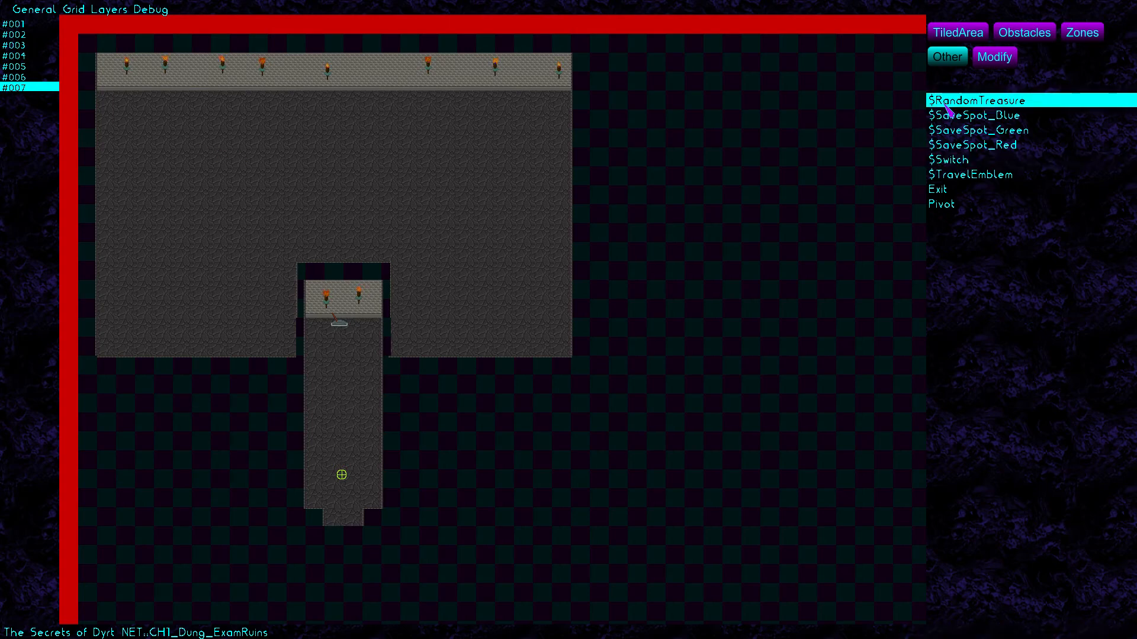
Drop ten $RandomTreasure markers at spots throughout the large torch-lit room
{"action": "left_click", "coordinate": [125, 120]}
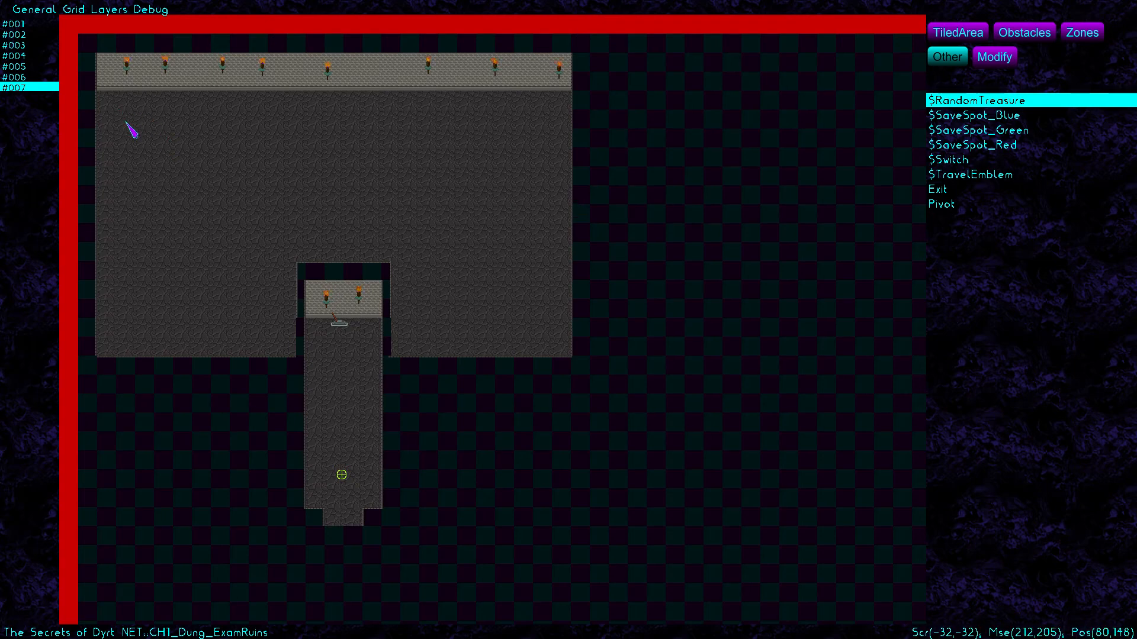
{"action": "left_click", "coordinate": [193, 143]}
{"action": "left_click", "coordinate": [302, 136]}
{"action": "left_click", "coordinate": [230, 196]}
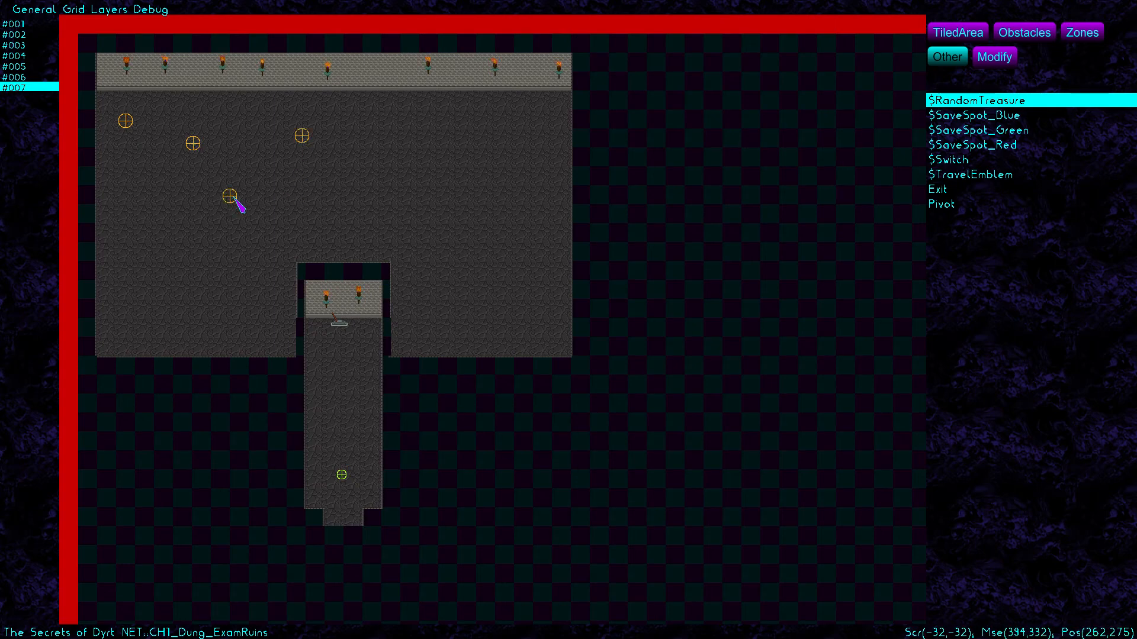
{"action": "left_click", "coordinate": [402, 159]}
{"action": "left_click", "coordinate": [480, 207]}
{"action": "left_click", "coordinate": [537, 153]}
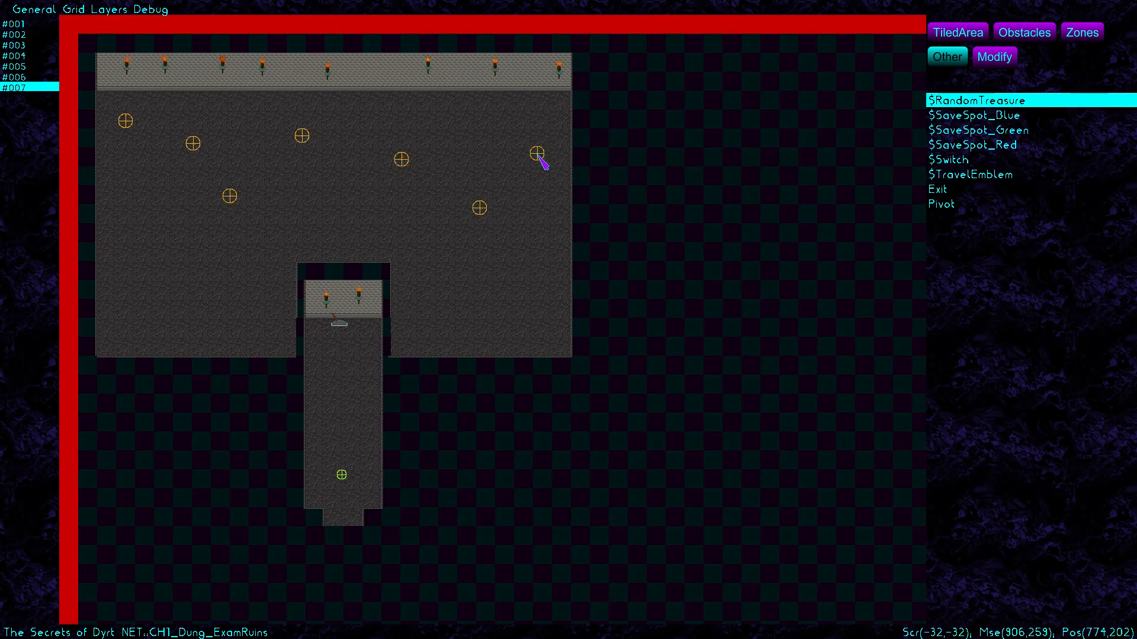
{"action": "left_click", "coordinate": [488, 135]}
{"action": "left_click", "coordinate": [335, 194]}
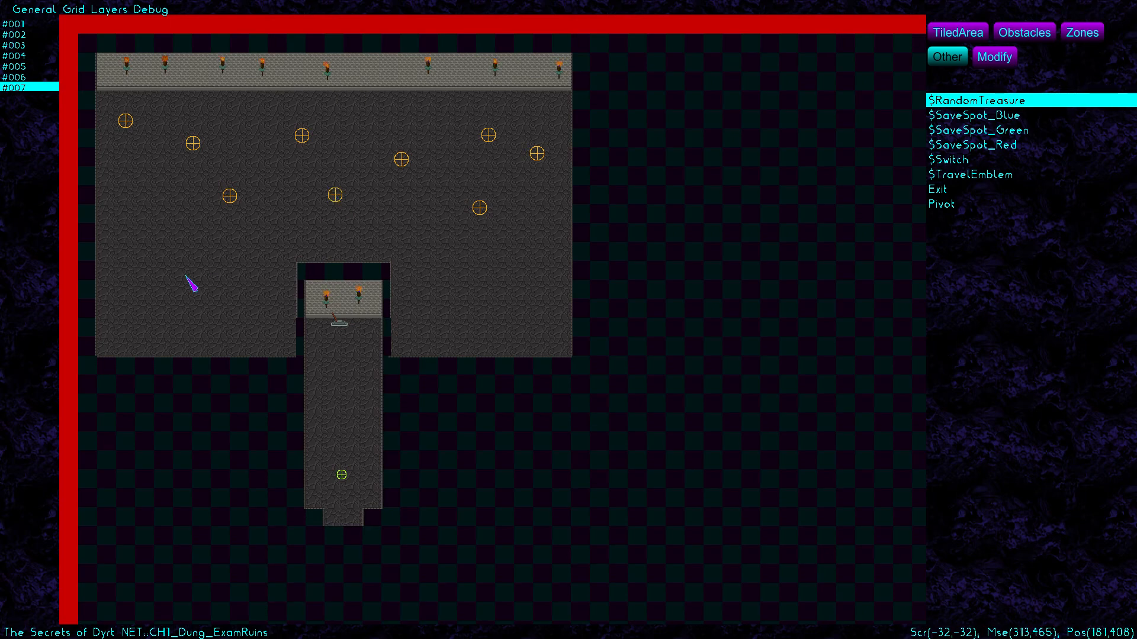
{"action": "left_click", "coordinate": [160, 203]}
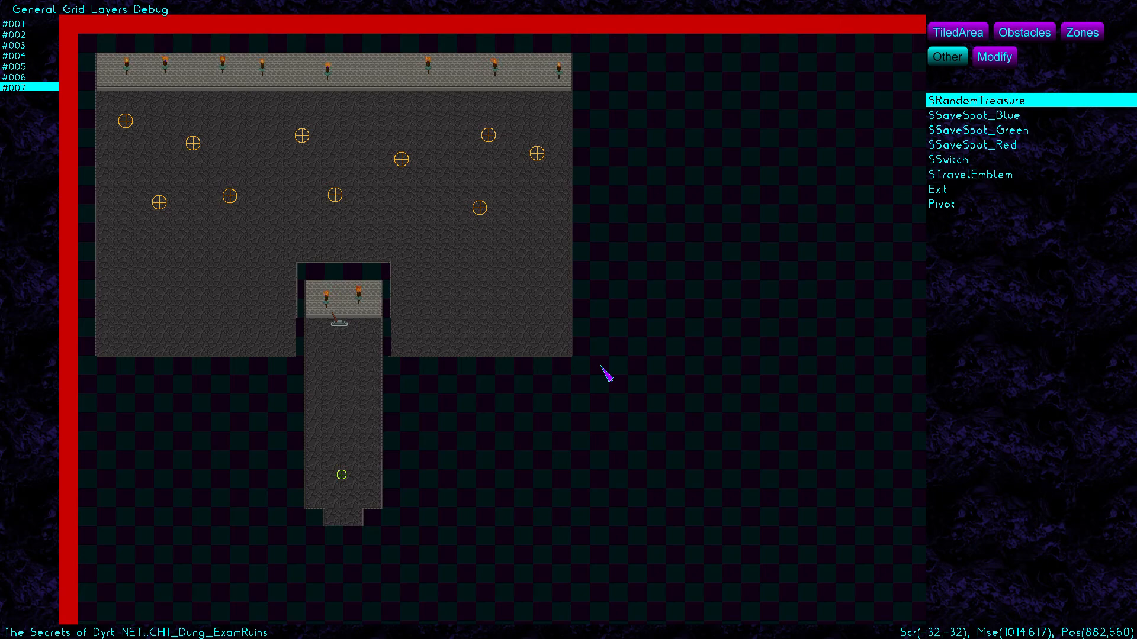
Tag the lower-right floor area Enter_Secret in Modify mode
{"action": "left_click", "coordinate": [994, 57]}
{"action": "left_click", "coordinate": [463, 328]}
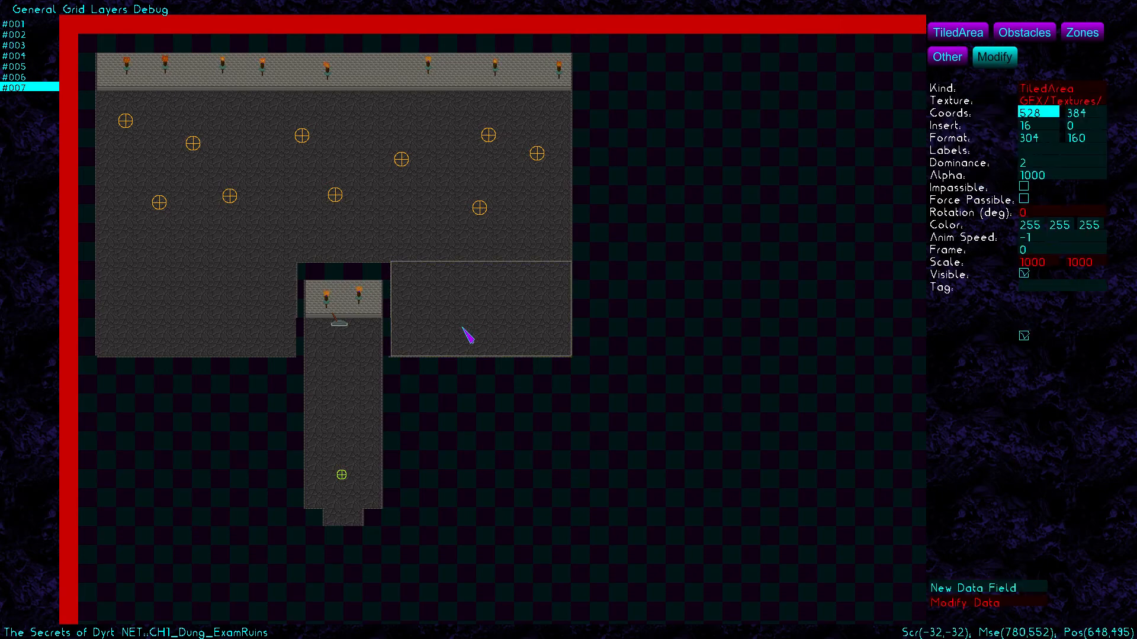
{"action": "left_click", "coordinate": [1042, 289]}
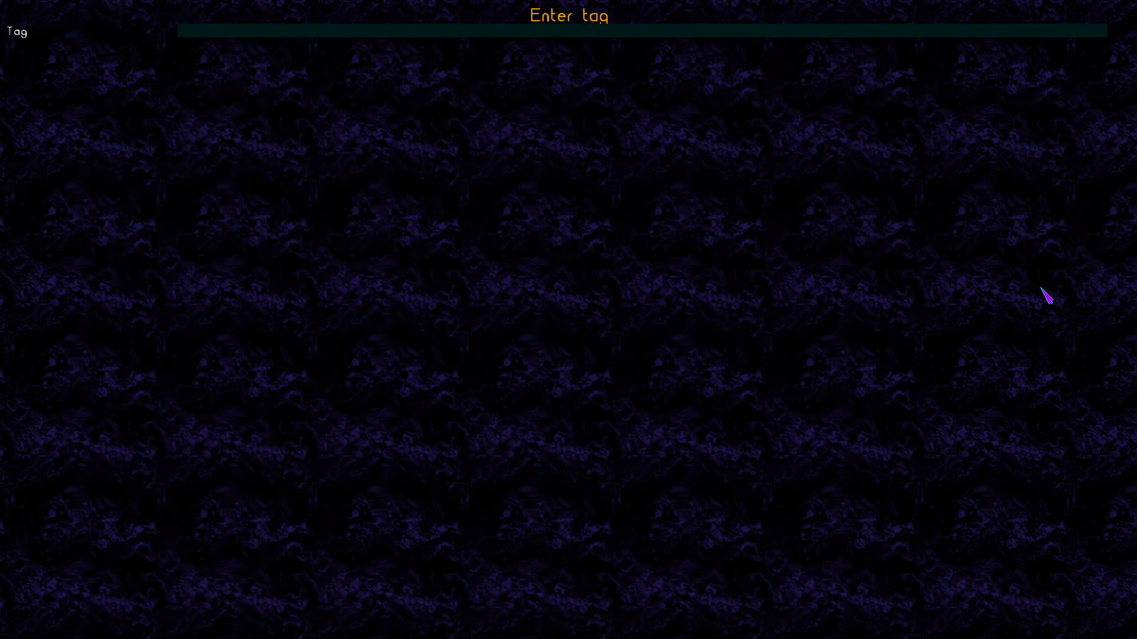
{"action": "left_click", "coordinate": [541, 34]}
{"action": "type", "text": "En"}
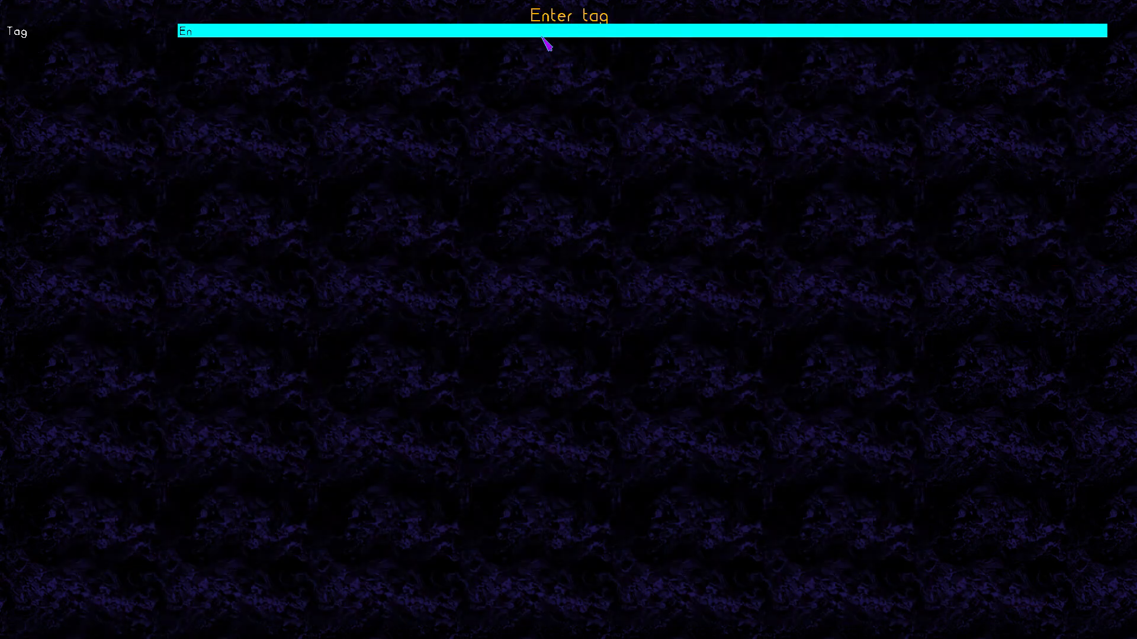
{"action": "type", "text": "ter_Secret"}
{"action": "key", "text": "Return"}
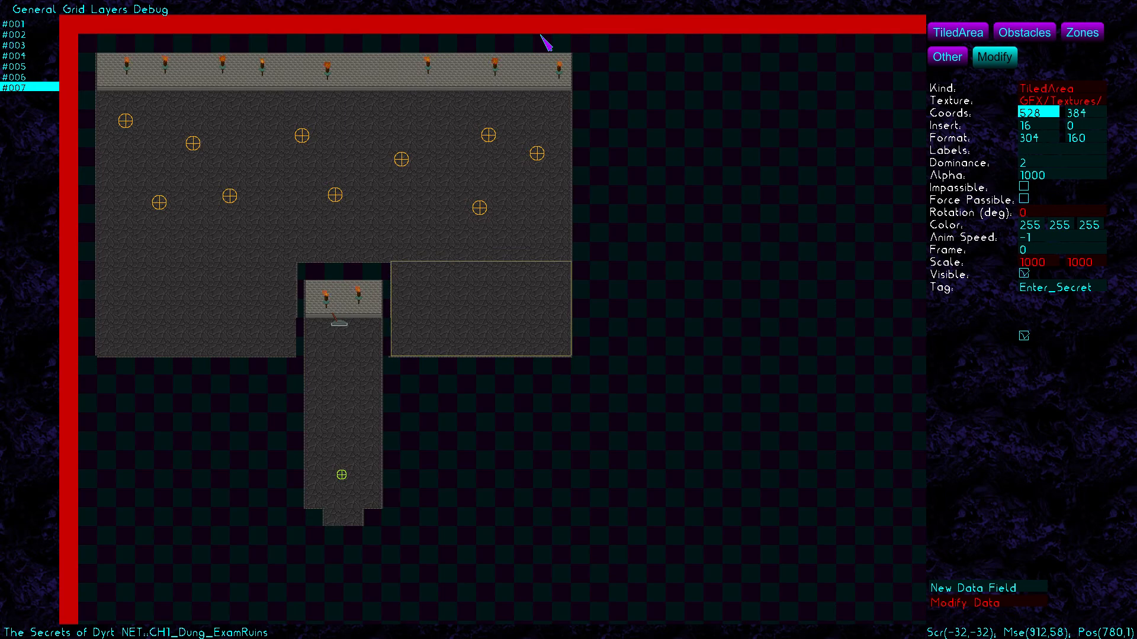
Tag the lower-left floor area Enter_Secret2 and the corridor floor Leave_Secret
{"action": "left_click", "coordinate": [226, 299]}
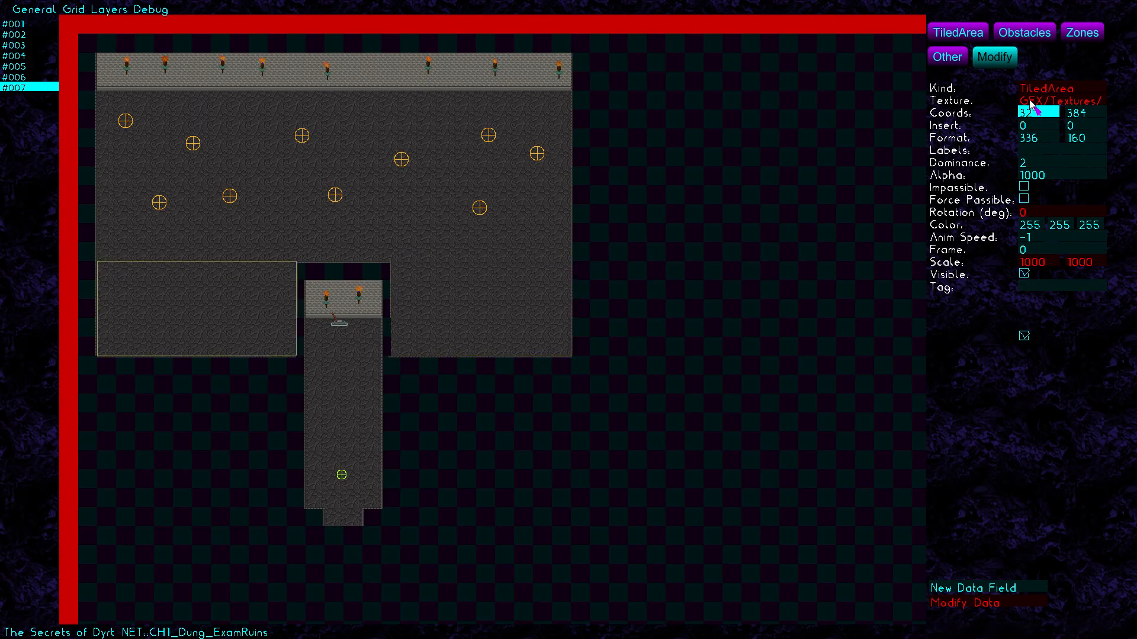
{"action": "left_click", "coordinate": [1039, 290]}
{"action": "type", "text": "E"}
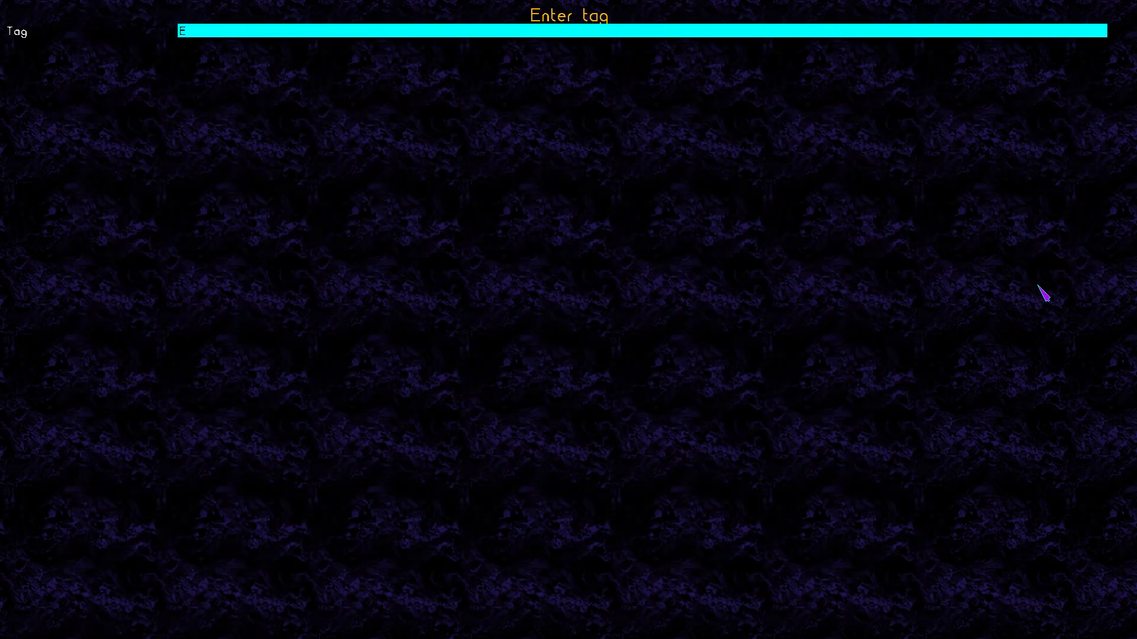
{"action": "type", "text": "nter_Secret2"}
{"action": "key", "text": "Return"}
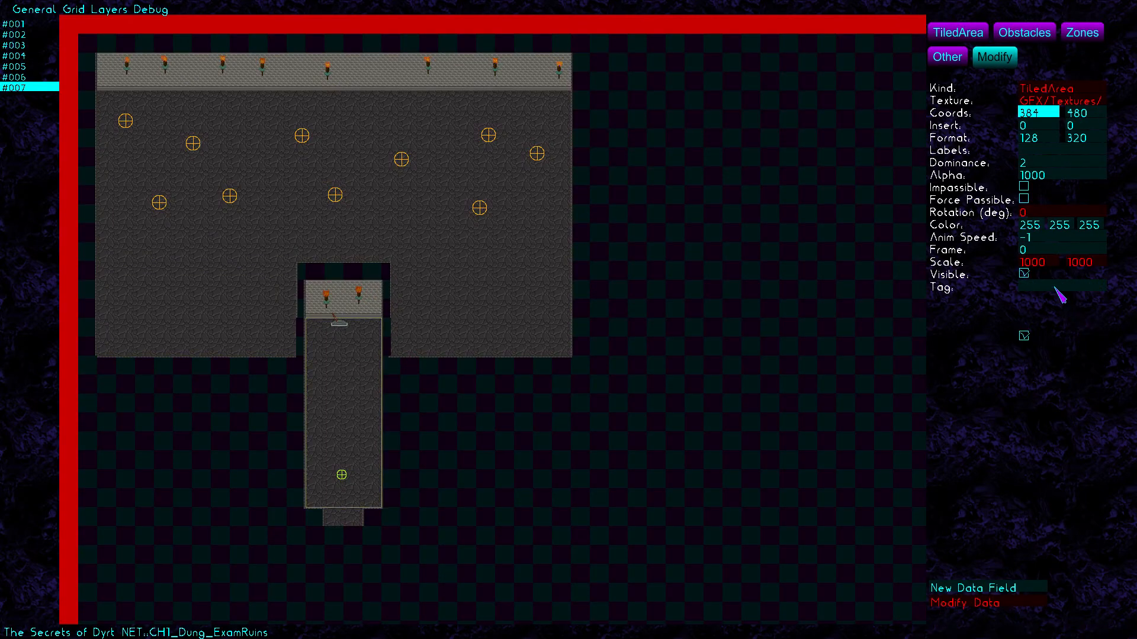
{"action": "left_click", "coordinate": [1053, 286]}
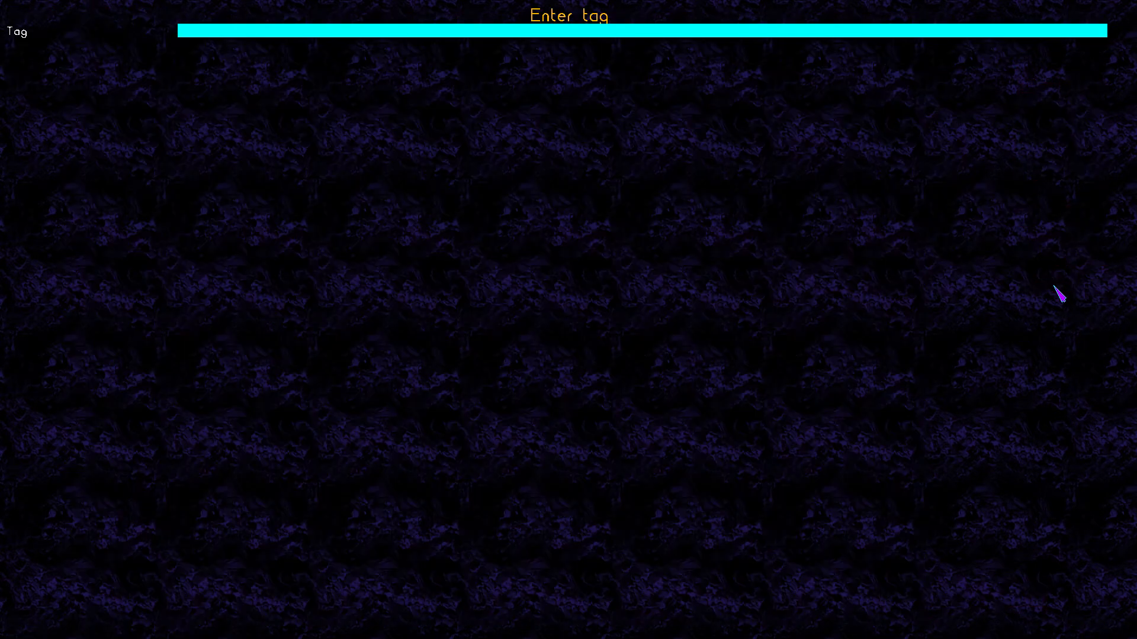
{"action": "type", "text": "Leave_Secret"}
{"action": "key", "text": "Return"}
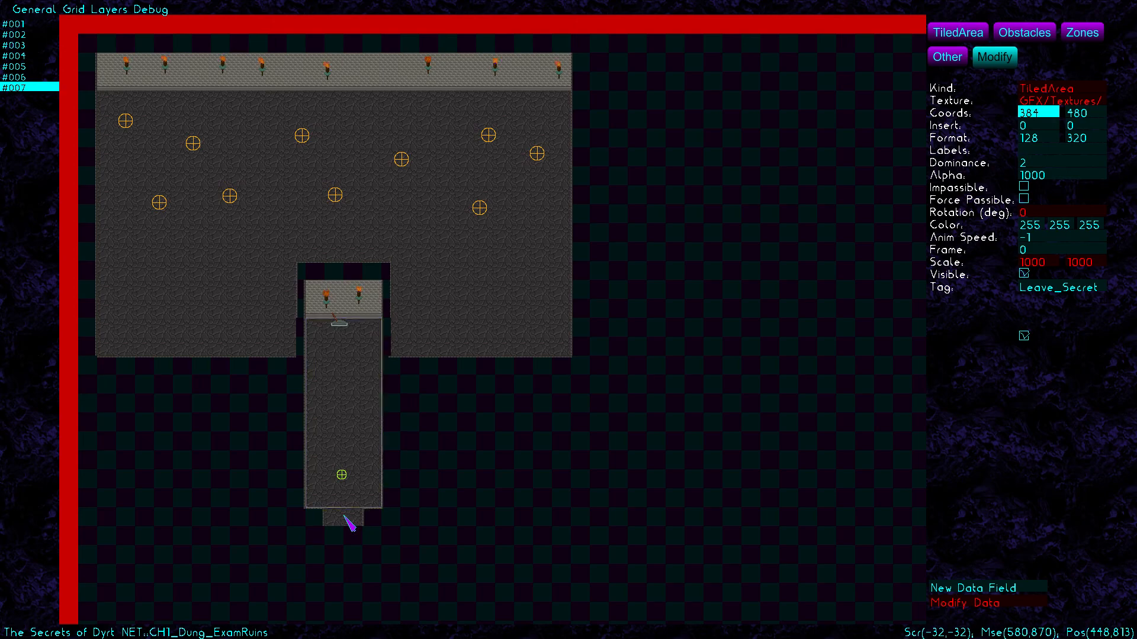
Tag the corridor's end tile Prev
{"action": "left_click", "coordinate": [1038, 289]}
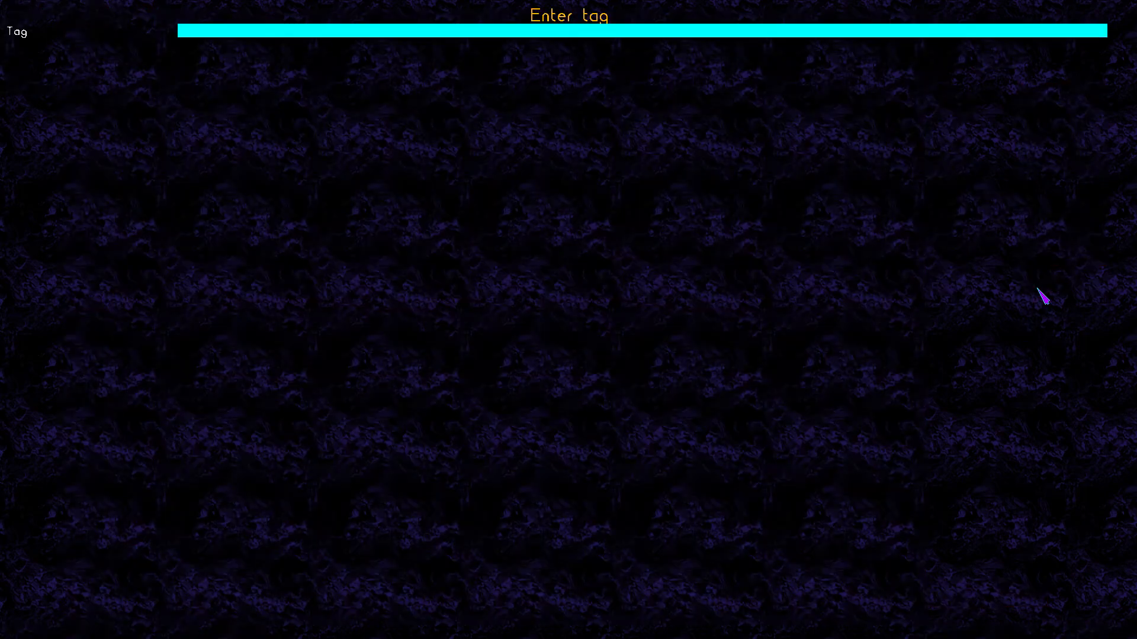
{"action": "type", "text": "Prev"}
{"action": "key", "text": "Return"}
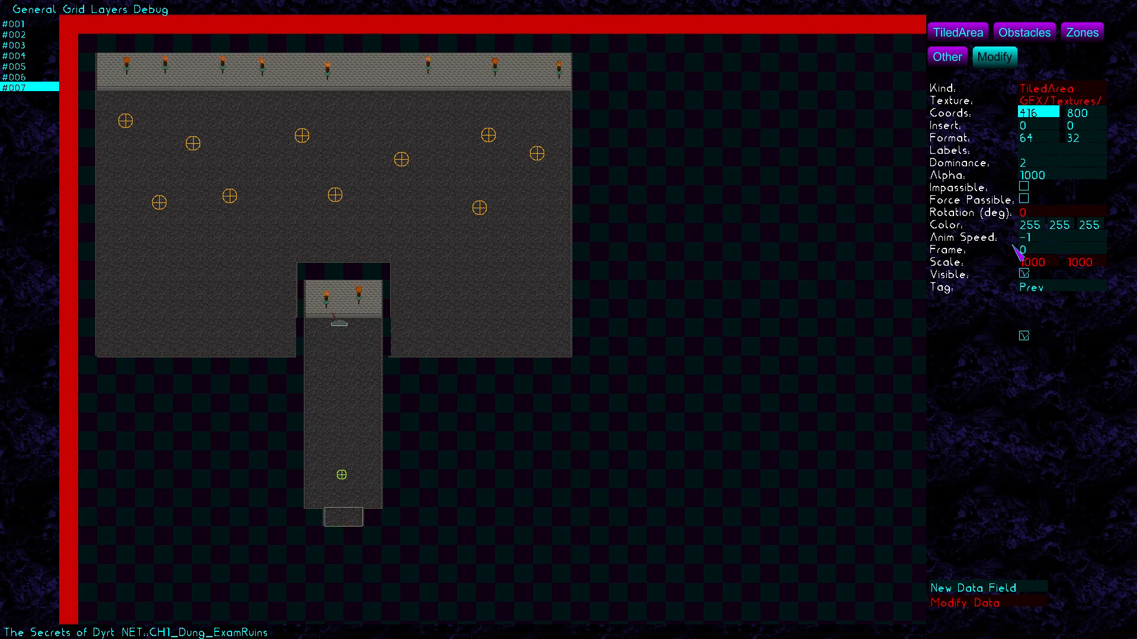
{"action": "left_click", "coordinate": [1083, 32]}
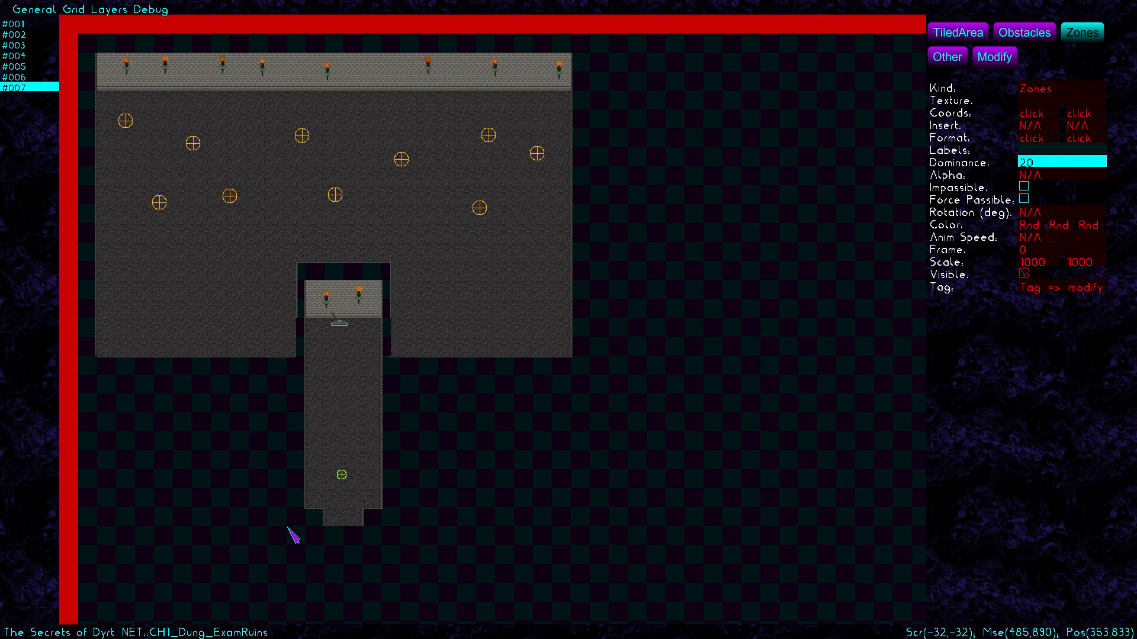
Create impassable Zones #0, #1 and #2 below the corridor's end with grid snapping on
{"action": "left_click", "coordinate": [1025, 187]}
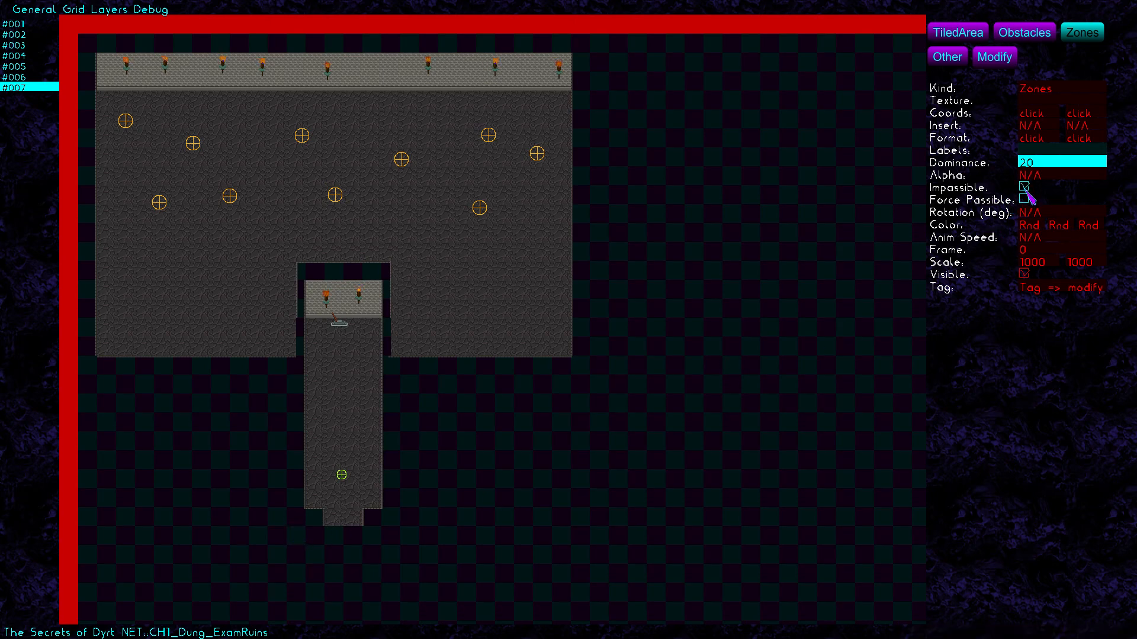
{"action": "left_click", "coordinate": [290, 506]}
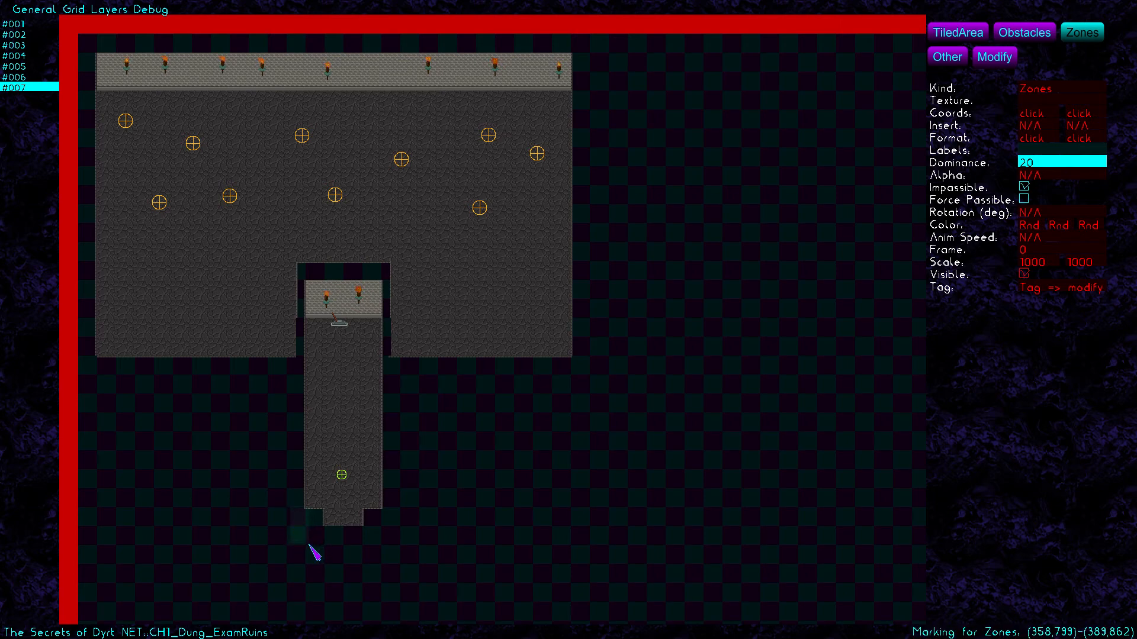
{"action": "left_click", "coordinate": [73, 10]}
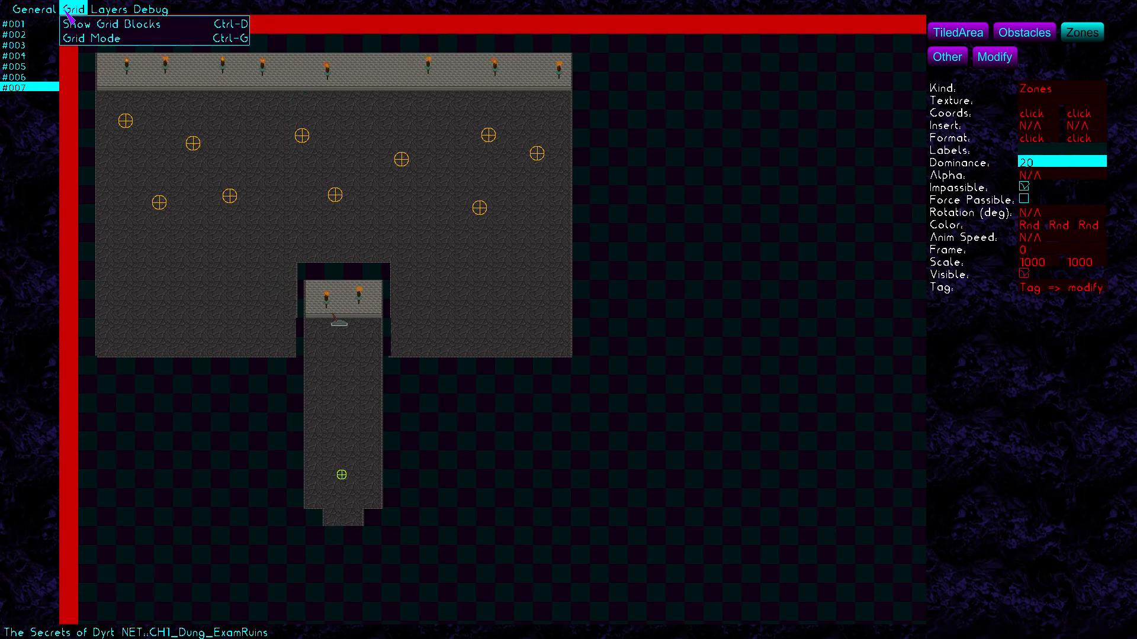
{"action": "left_click", "coordinate": [79, 39]}
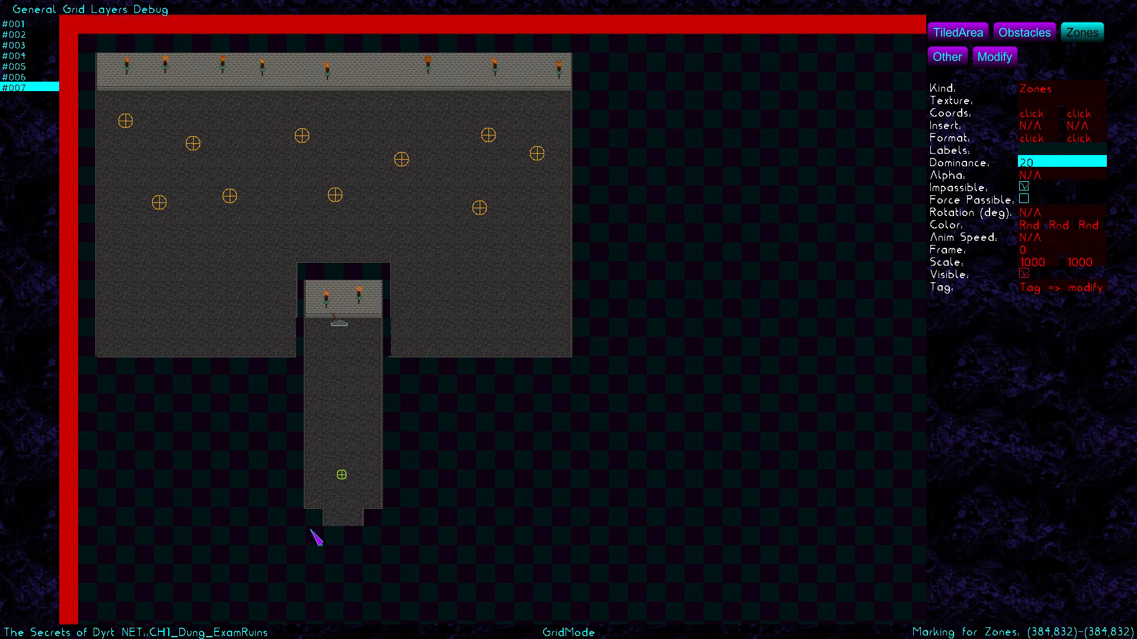
{"action": "left_click", "coordinate": [331, 552]}
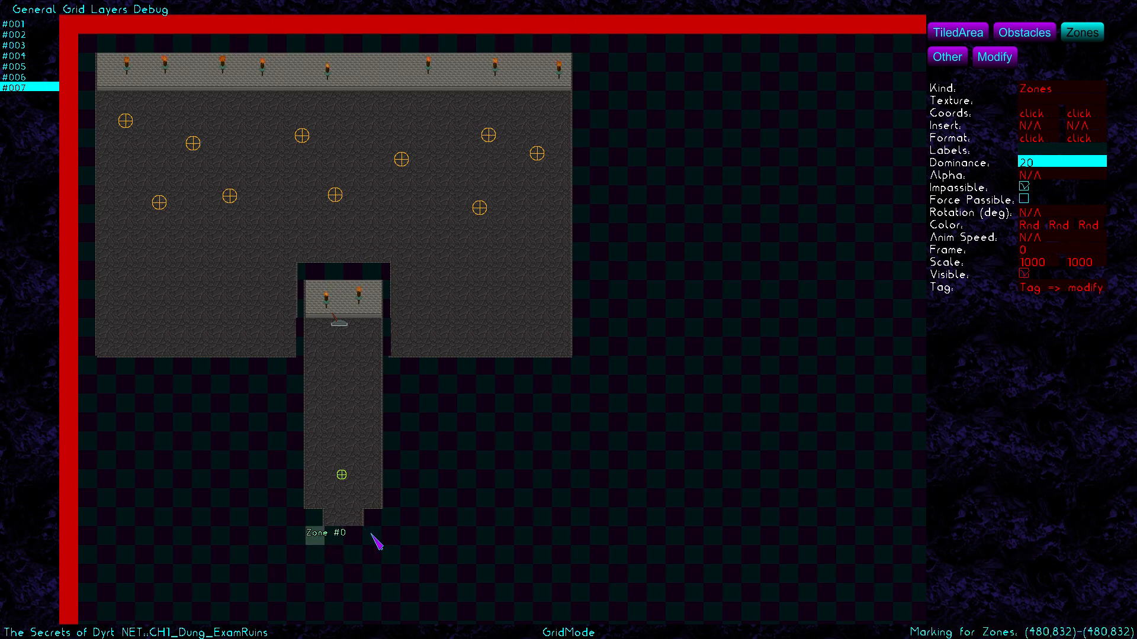
{"action": "left_click", "coordinate": [386, 553]}
{"action": "left_click_drag", "start_coordinate": [309, 555], "coordinate": [400, 572]}
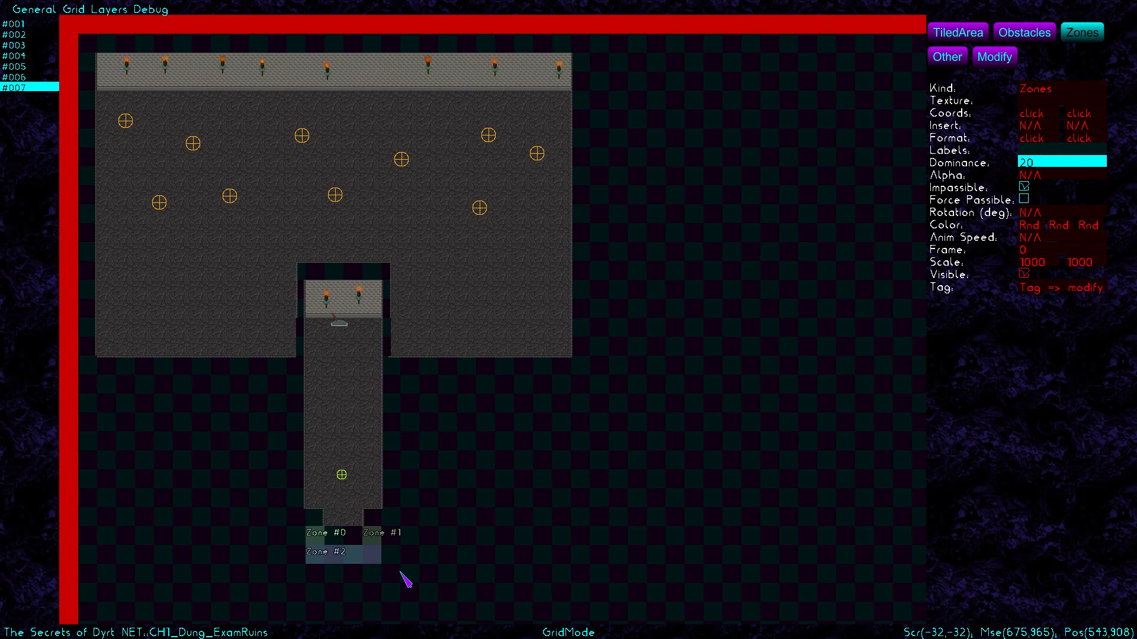
{"action": "left_click", "coordinate": [160, 8]}
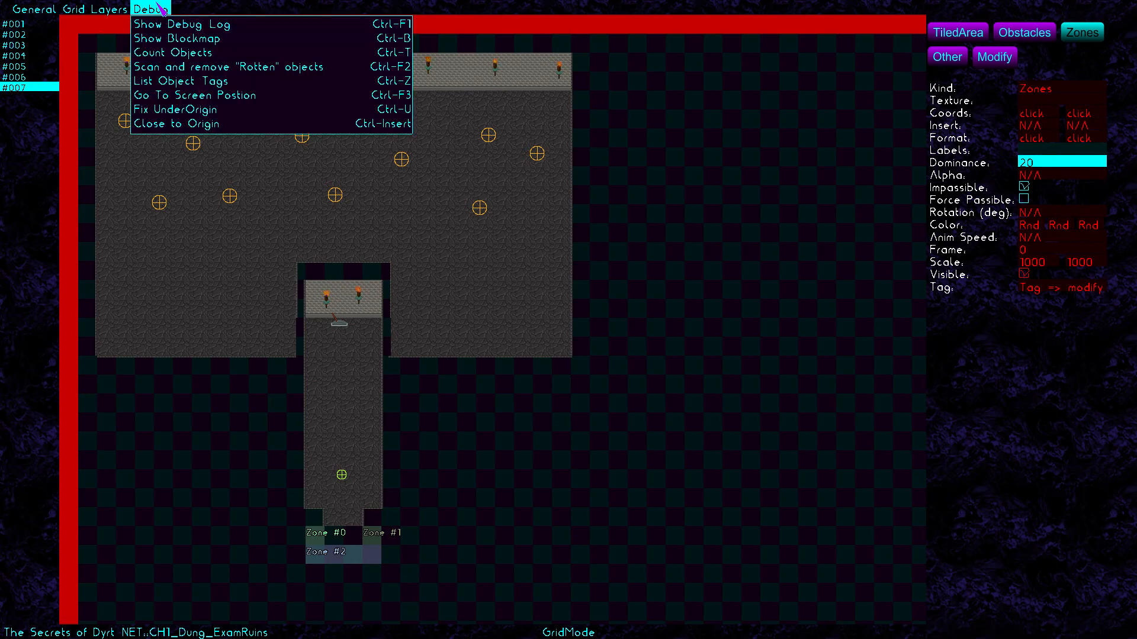
{"action": "left_click", "coordinate": [158, 42]}
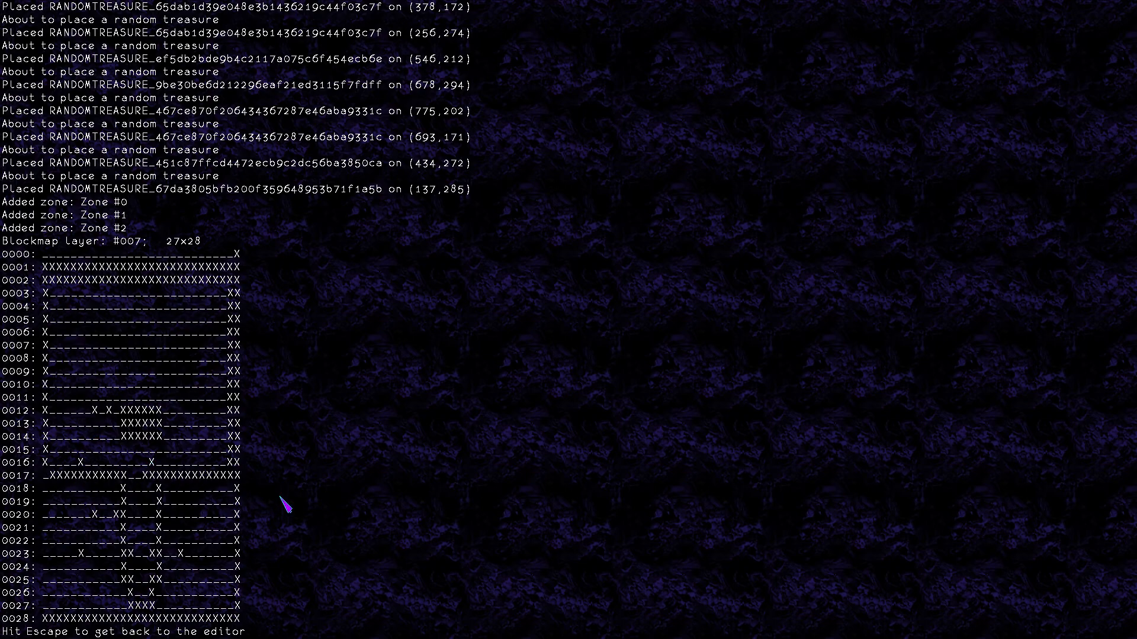
{"action": "key", "text": "Escape"}
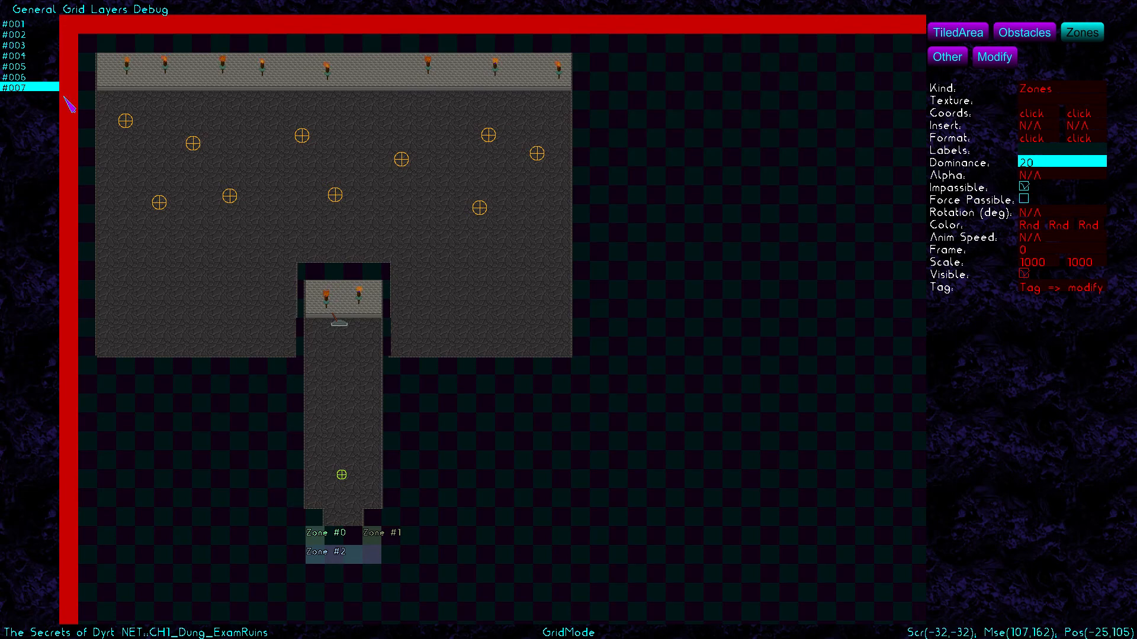
Save the CH1_Dung_ExamRuins dungeon map
{"action": "left_click", "coordinate": [146, 7]}
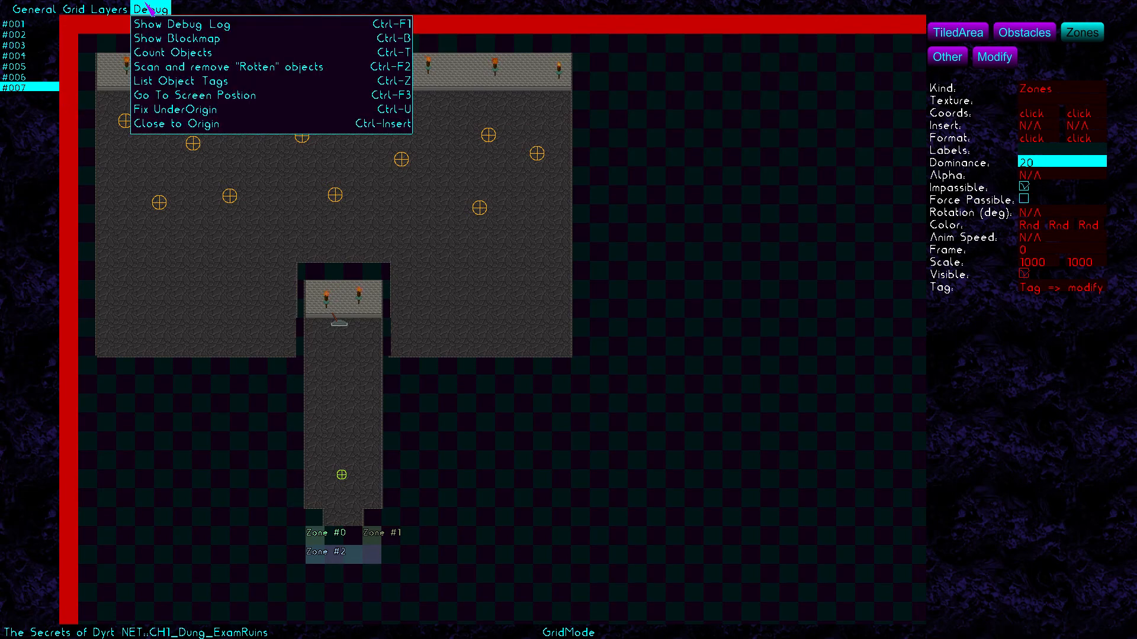
{"action": "left_click", "coordinate": [47, 8]}
{"action": "left_click", "coordinate": [159, 11]}
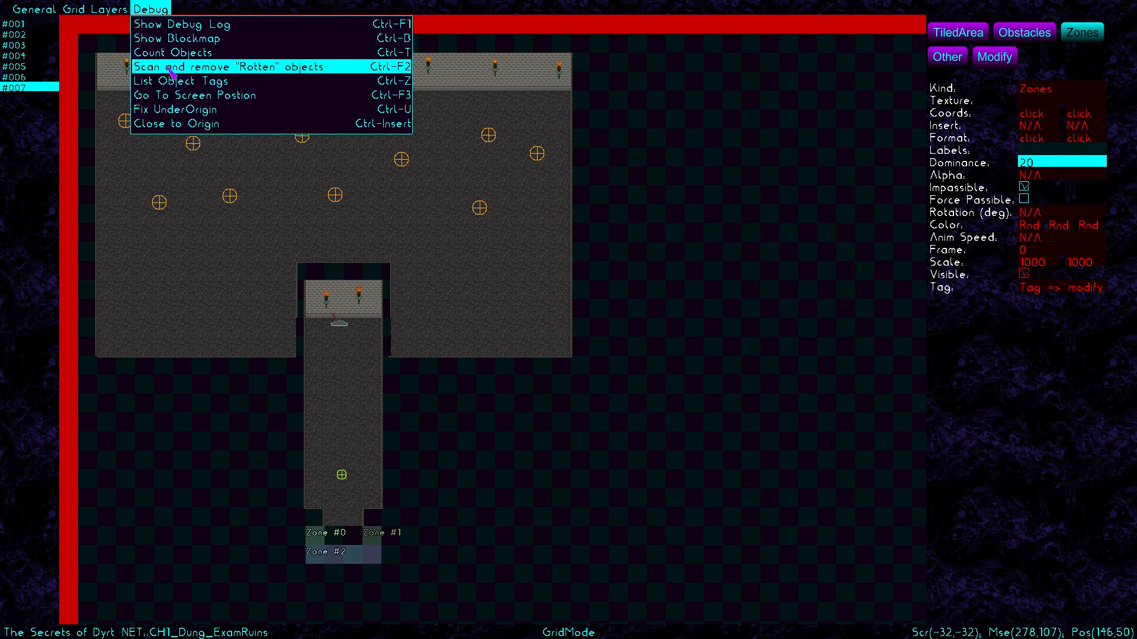
{"action": "left_click", "coordinate": [589, 357]}
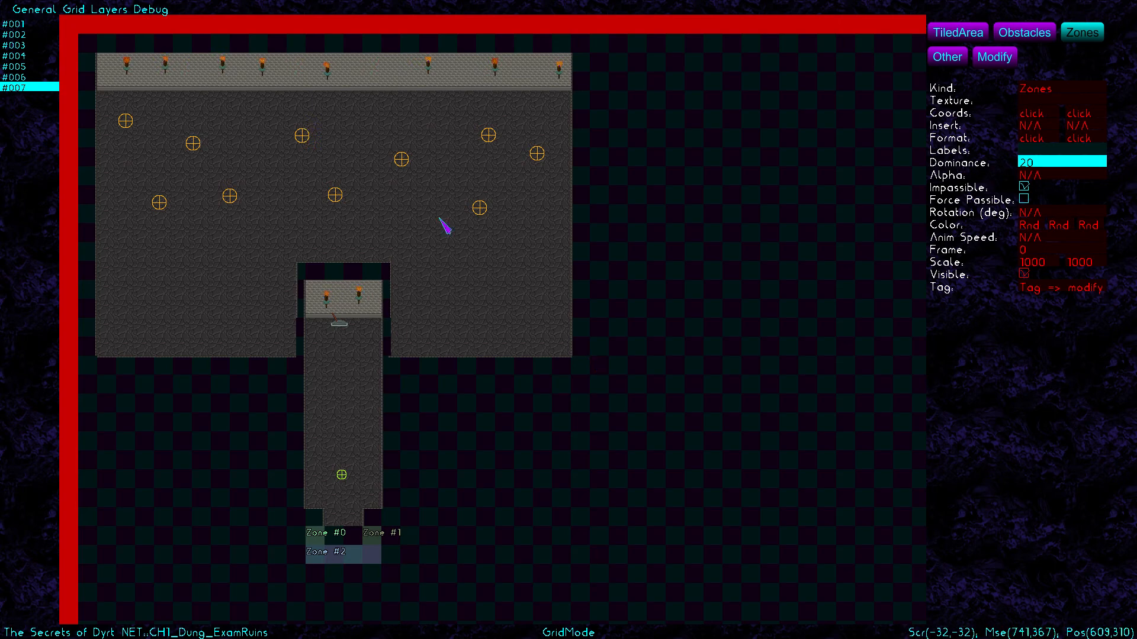
Recheck the layer's blockmap, then mark Zone #3 along the room's left edge
{"action": "left_click", "coordinate": [155, 12]}
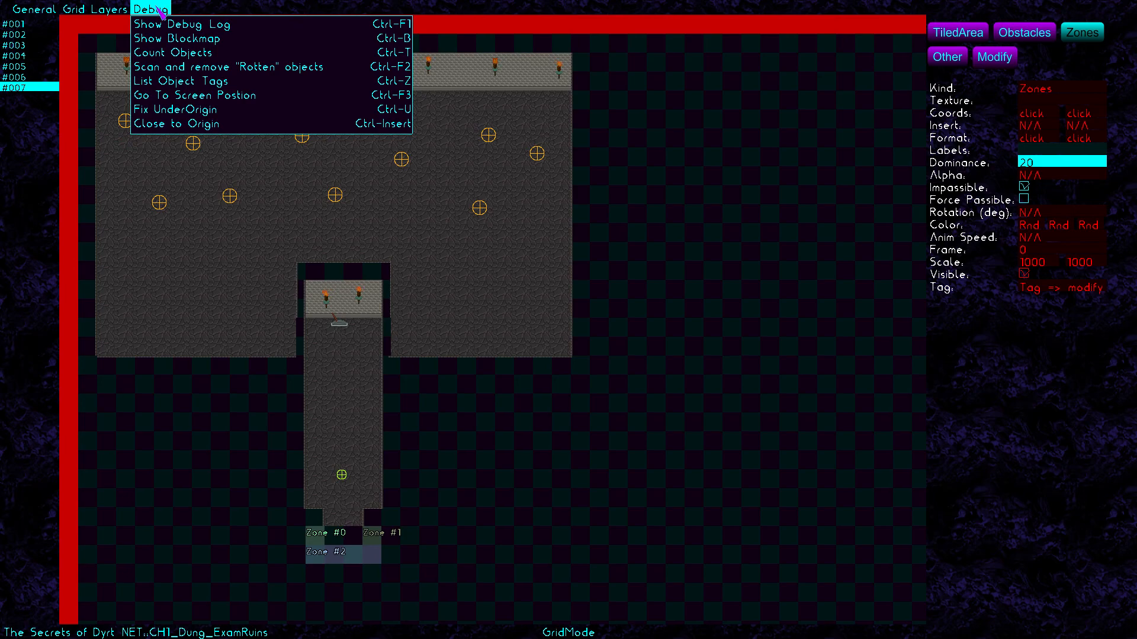
{"action": "left_click", "coordinate": [159, 45]}
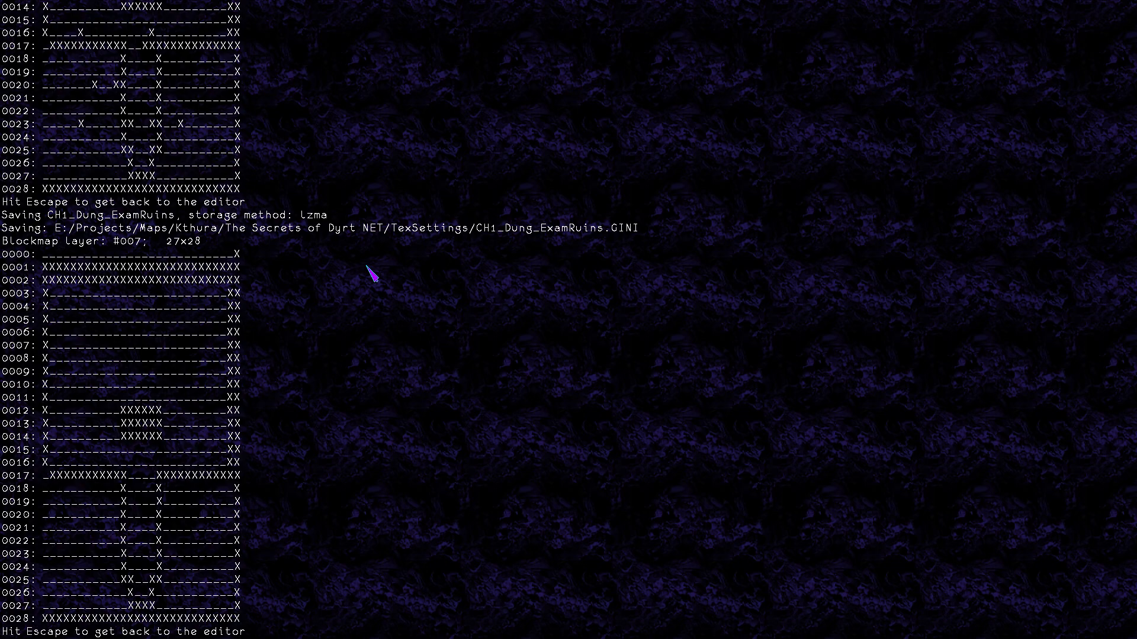
{"action": "key", "text": "Escape"}
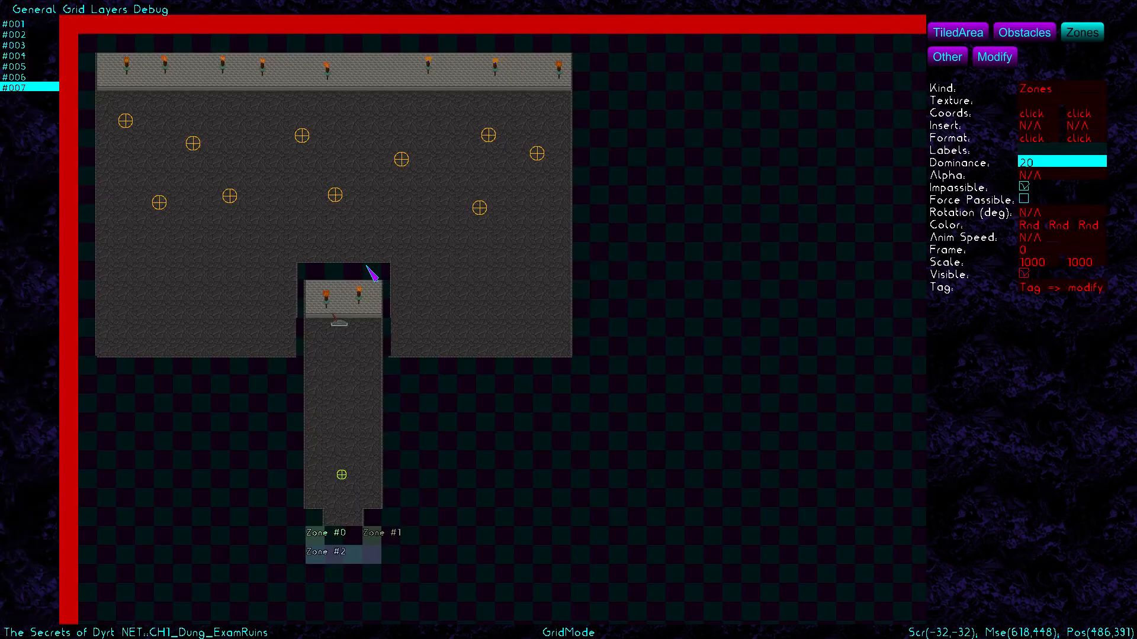
{"action": "left_click", "coordinate": [90, 315]}
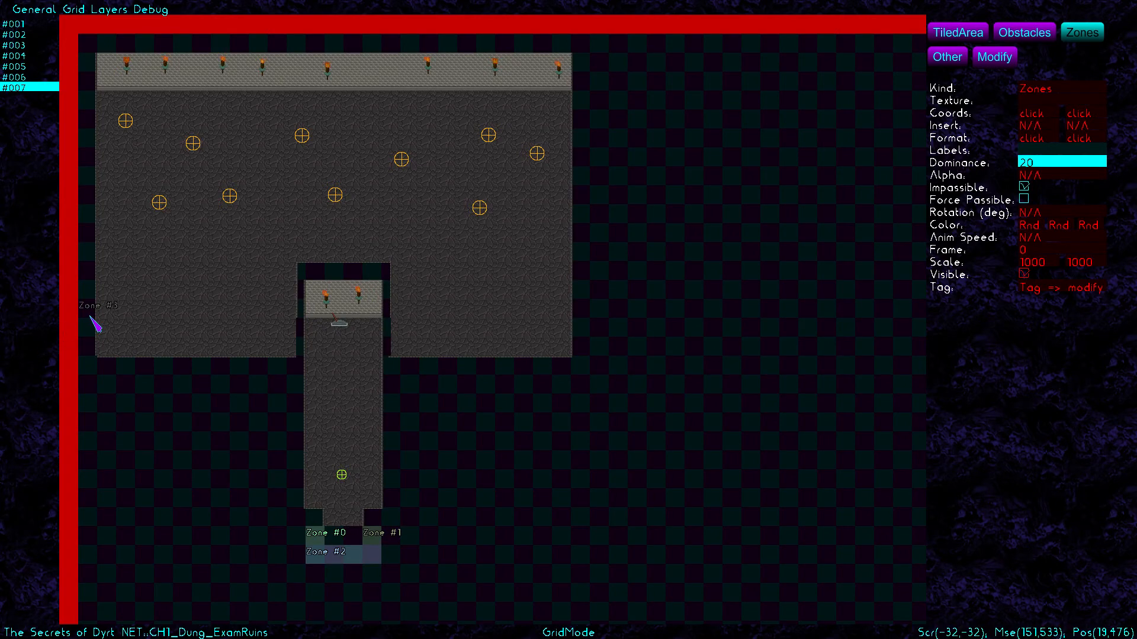
Change the left-edge tiled strip's second Format value from 512 to 515
{"action": "left_click", "coordinate": [958, 64]}
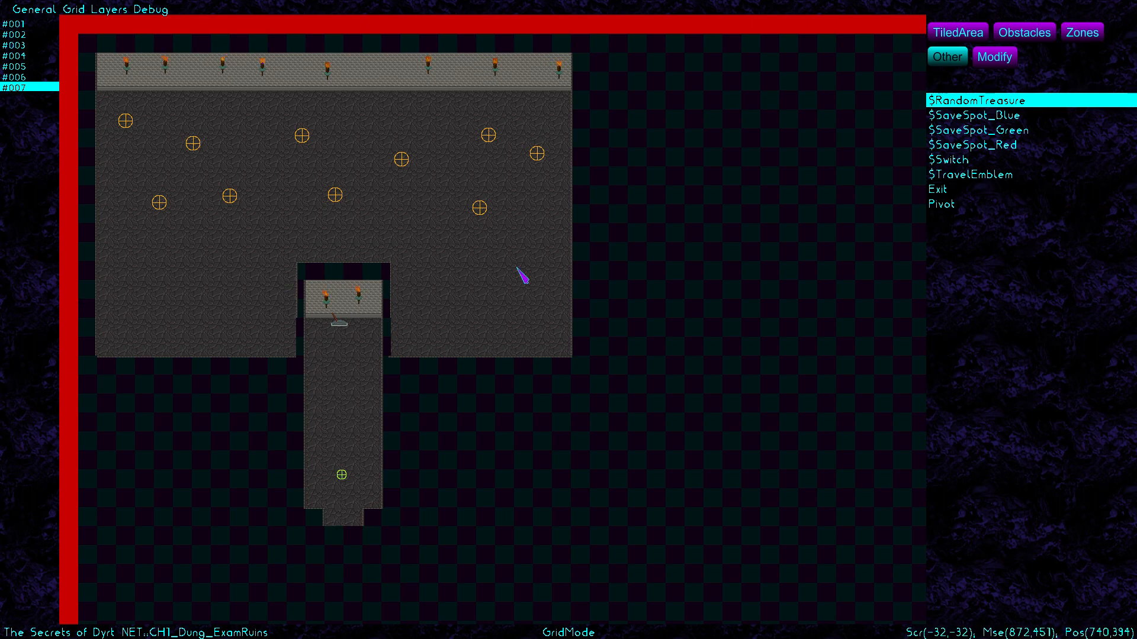
{"action": "left_click", "coordinate": [999, 58]}
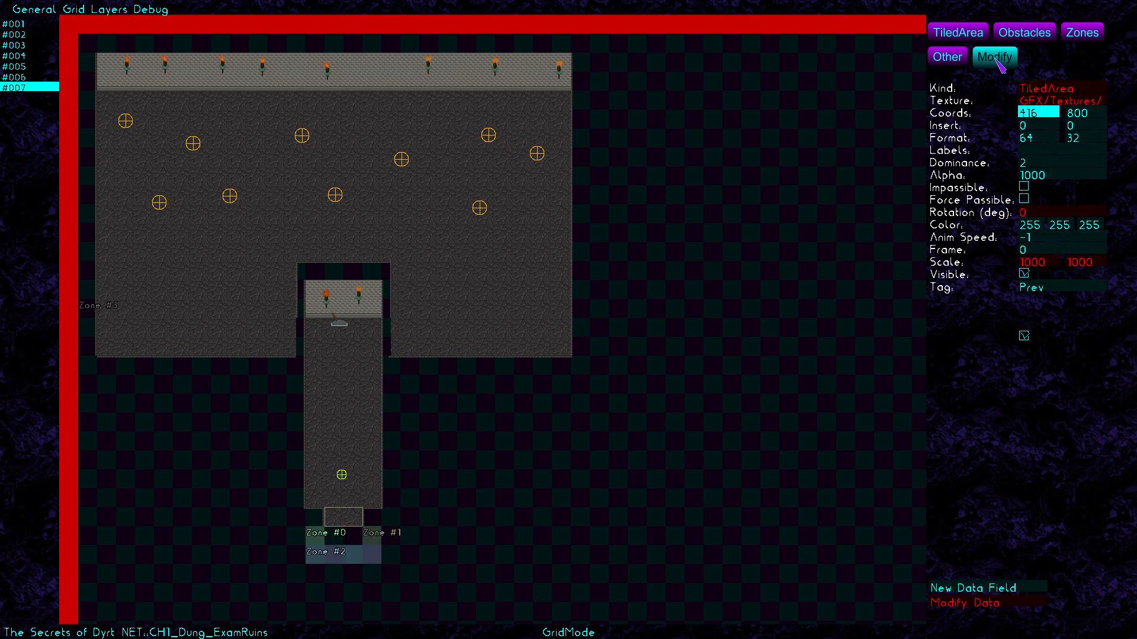
{"action": "left_click", "coordinate": [90, 195]}
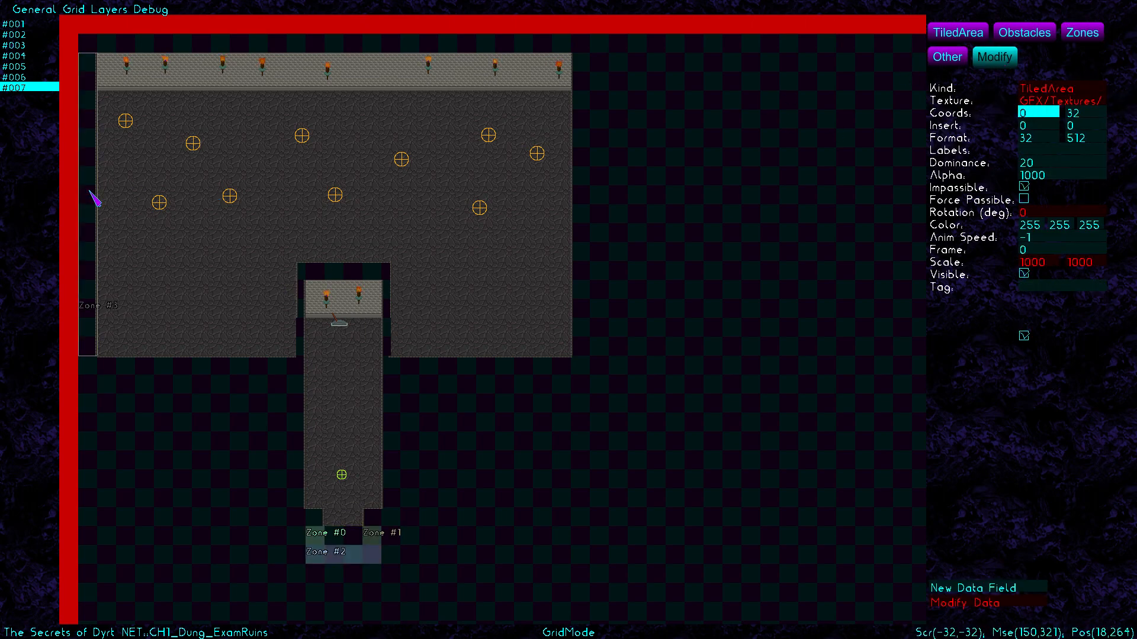
{"action": "left_click", "coordinate": [1094, 140]}
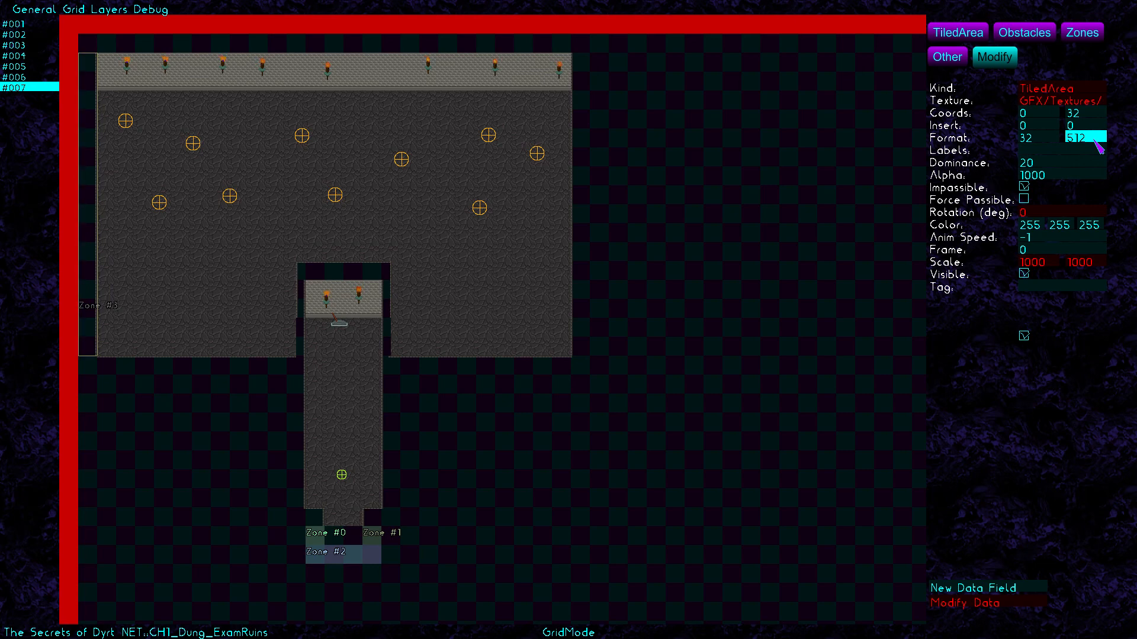
{"action": "key", "text": "BackSpace"}
{"action": "type", "text": "5"}
{"action": "left_click", "coordinate": [785, 139]}
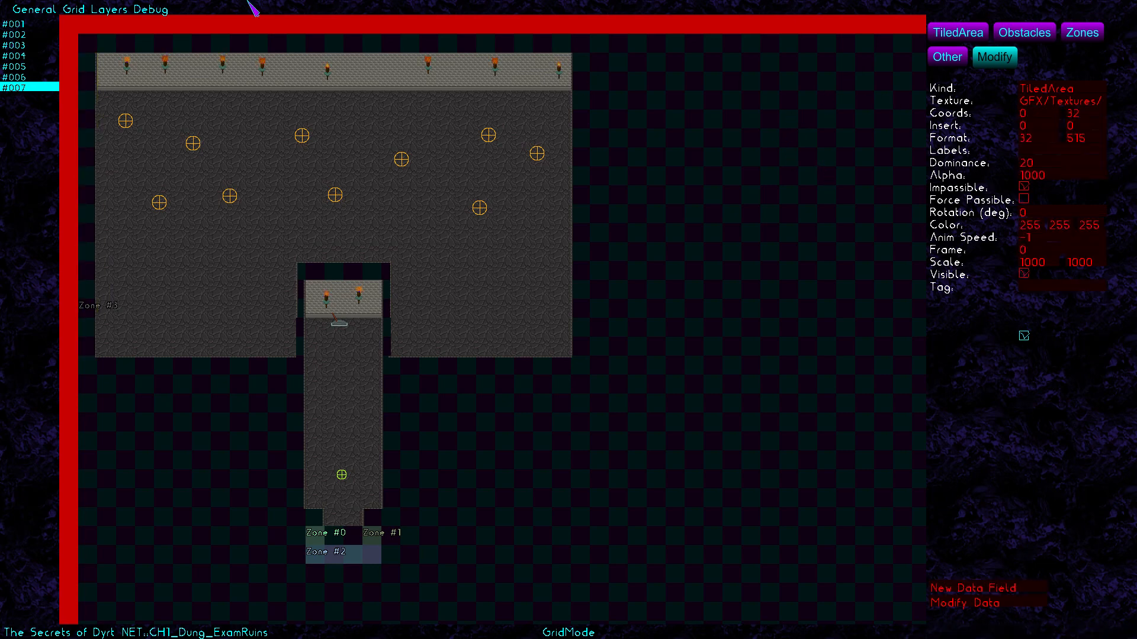
{"action": "left_click", "coordinate": [150, 9]}
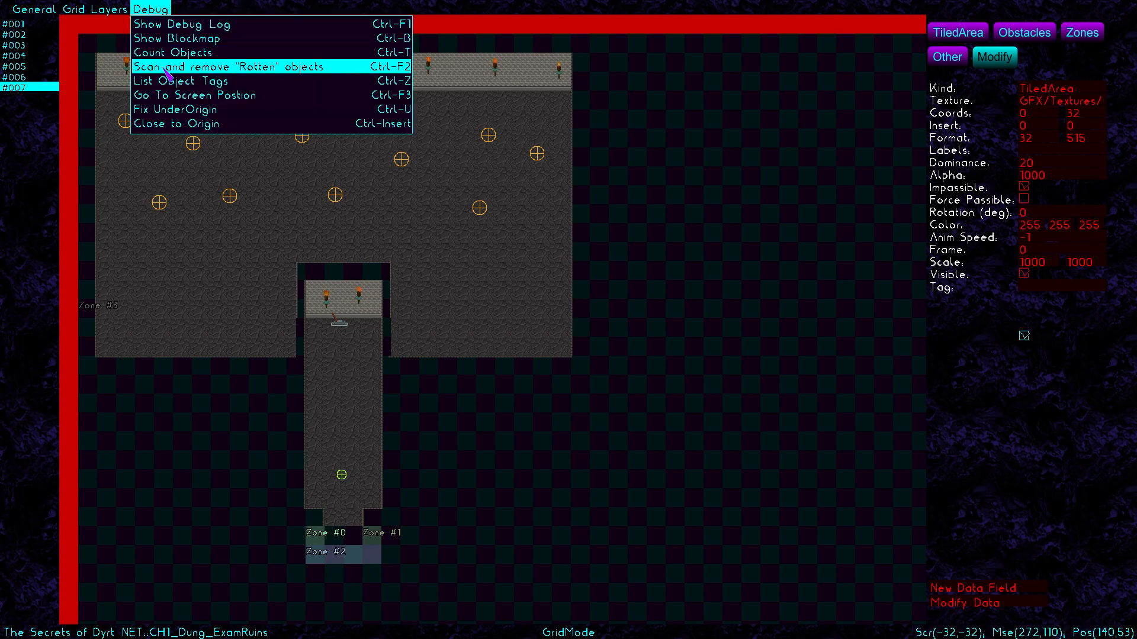
{"action": "left_click", "coordinate": [583, 357]}
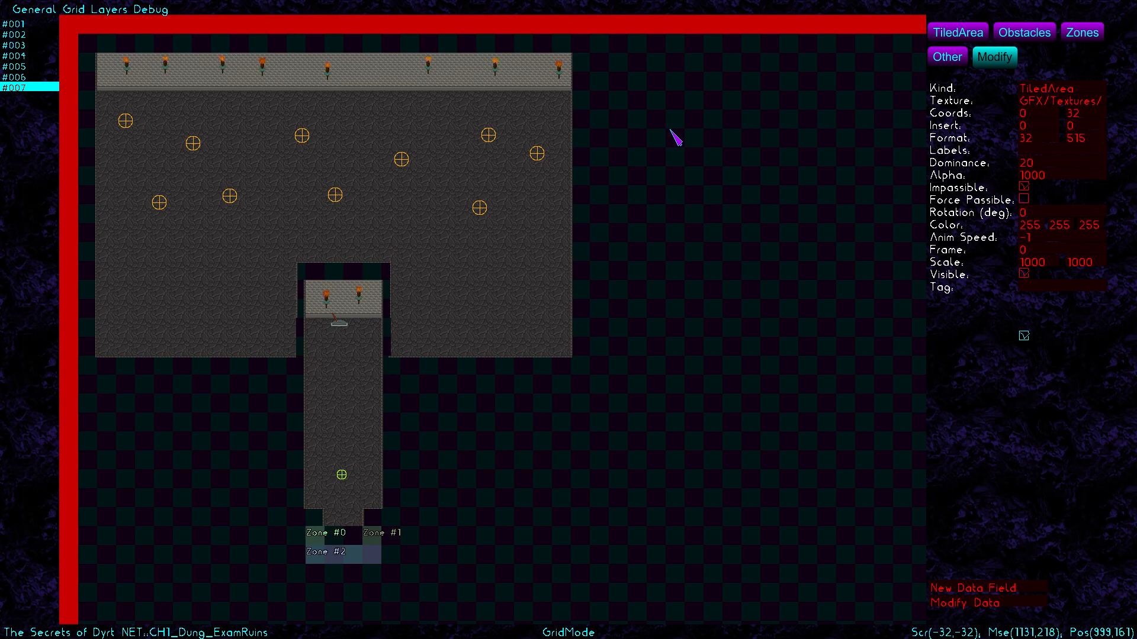
Place Kaars.jpbf candles at the room's lower-left and lower-right corners and hide the grid background
{"action": "left_click", "coordinate": [1033, 32]}
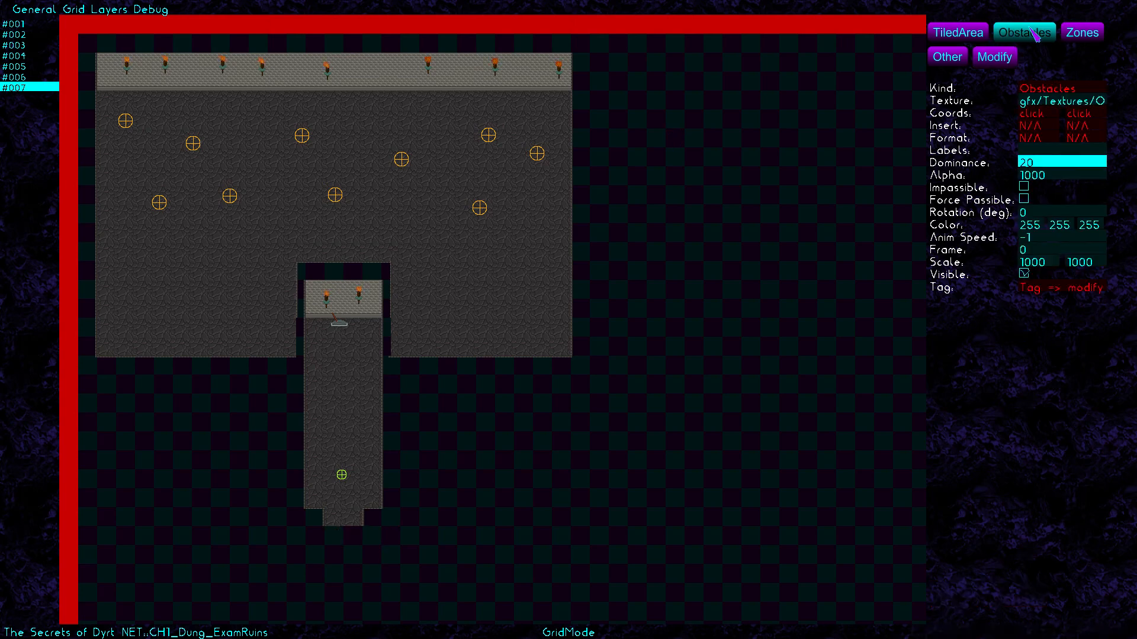
{"action": "left_click", "coordinate": [1046, 104]}
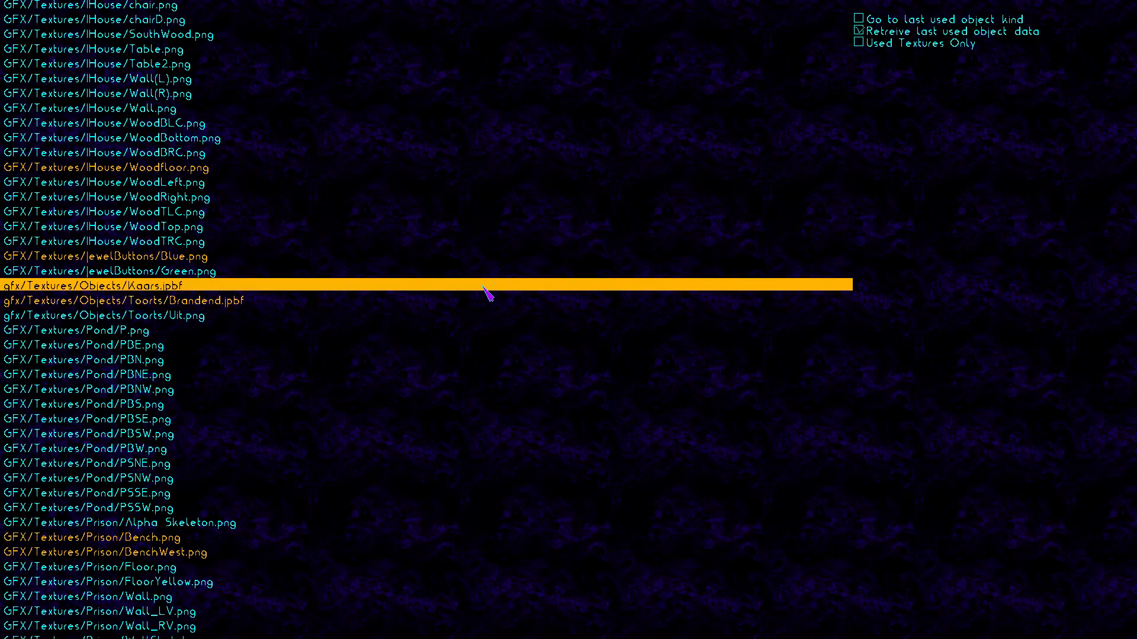
{"action": "left_click", "coordinate": [284, 287]}
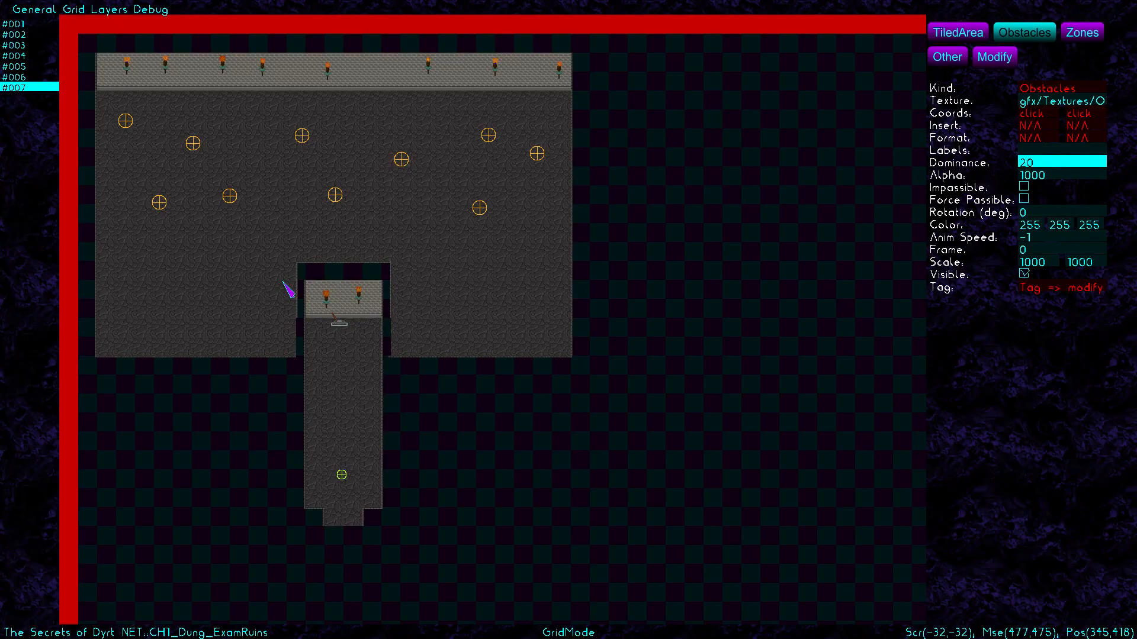
{"action": "left_click", "coordinate": [119, 332]}
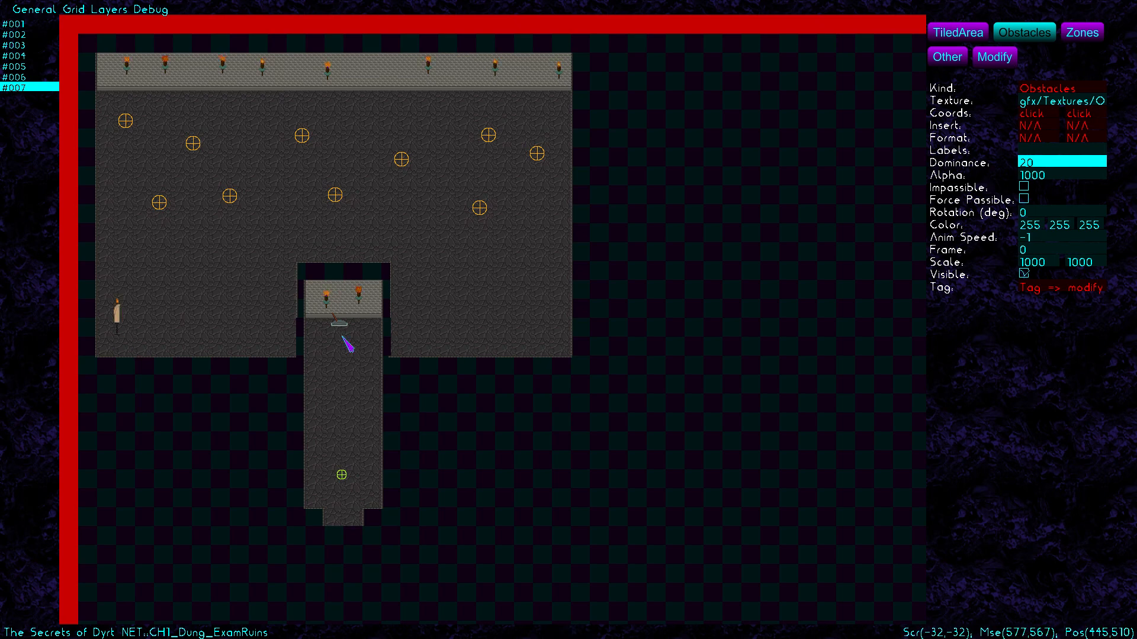
{"action": "left_click", "coordinate": [545, 327]}
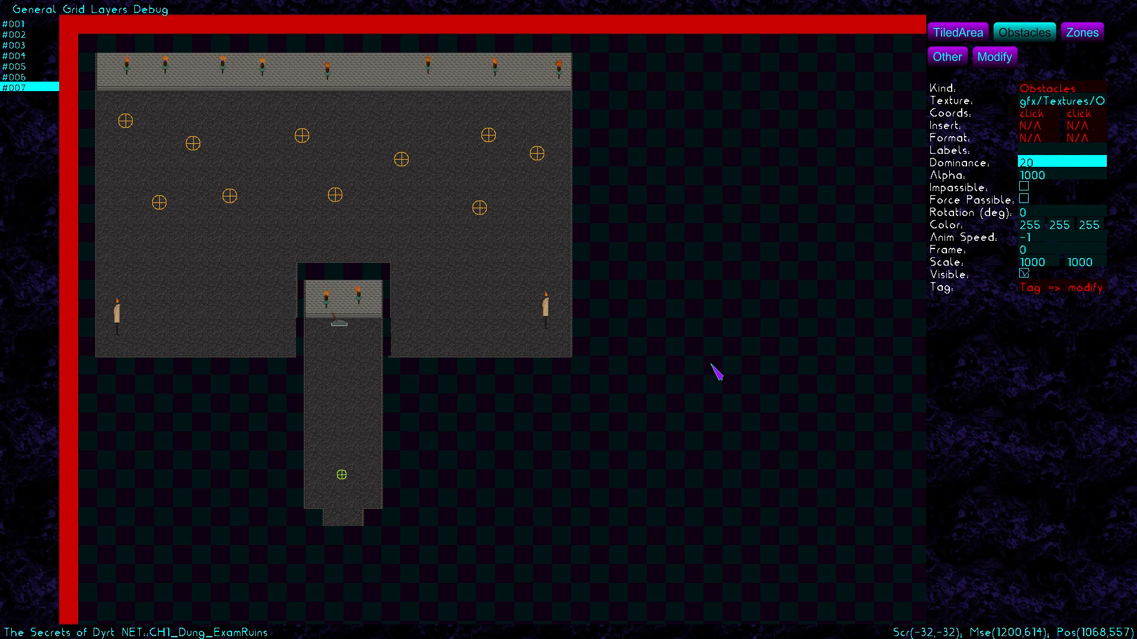
{"action": "key", "text": "ctrl+g"}
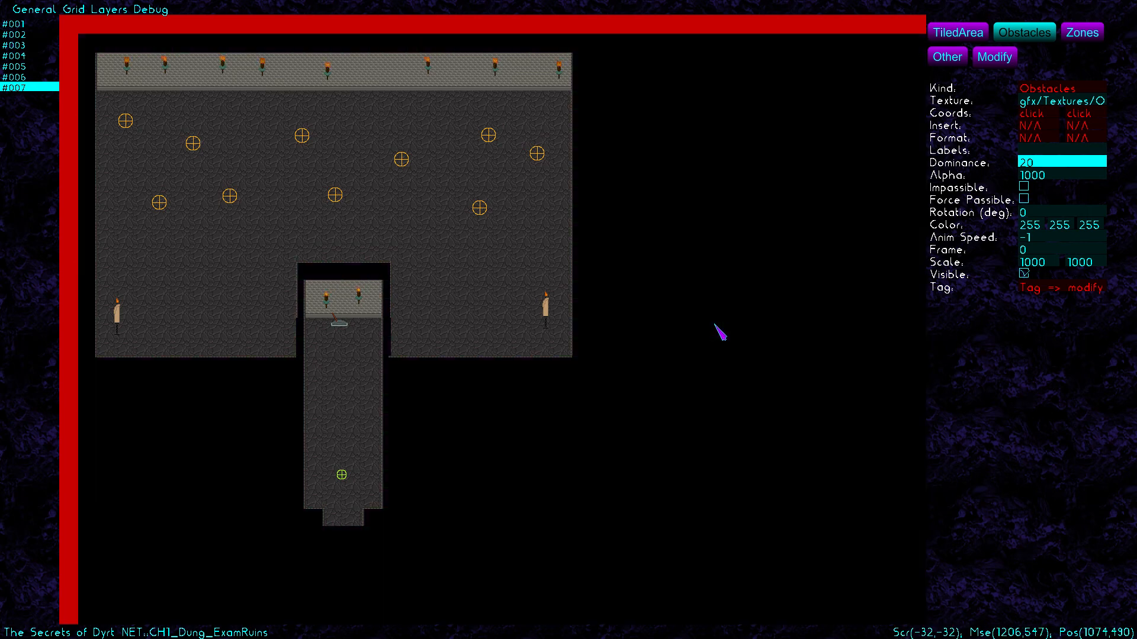
Give the right candle vertical scale 900, animation speed 5 and a slight tilt
{"action": "left_click", "coordinate": [995, 57]}
{"action": "left_click", "coordinate": [545, 309]}
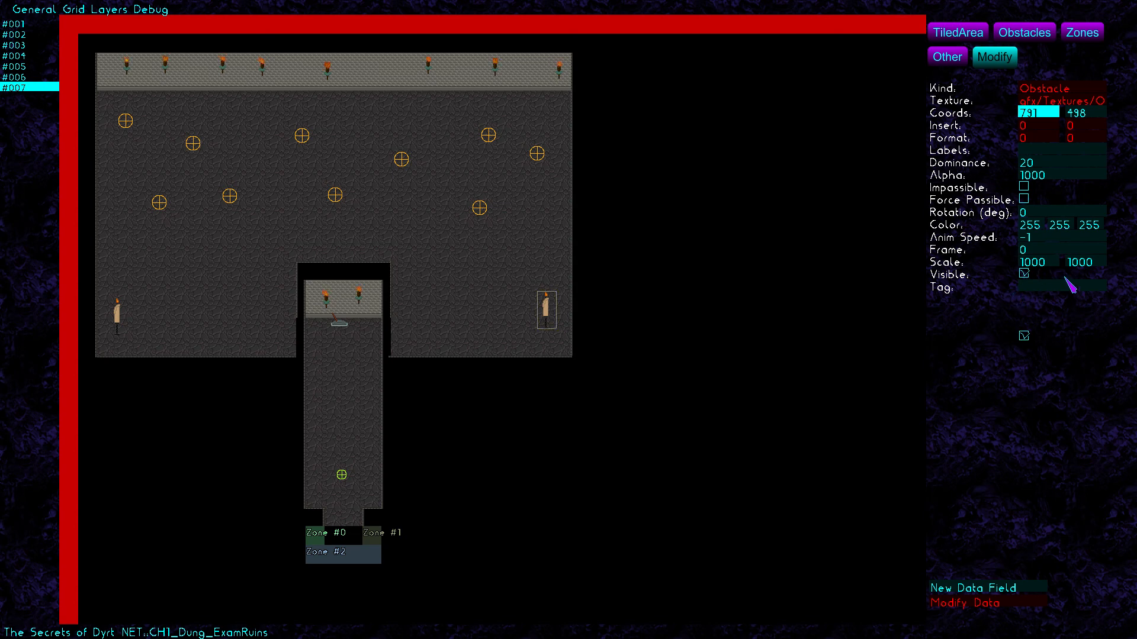
{"action": "left_click", "coordinate": [1098, 265]}
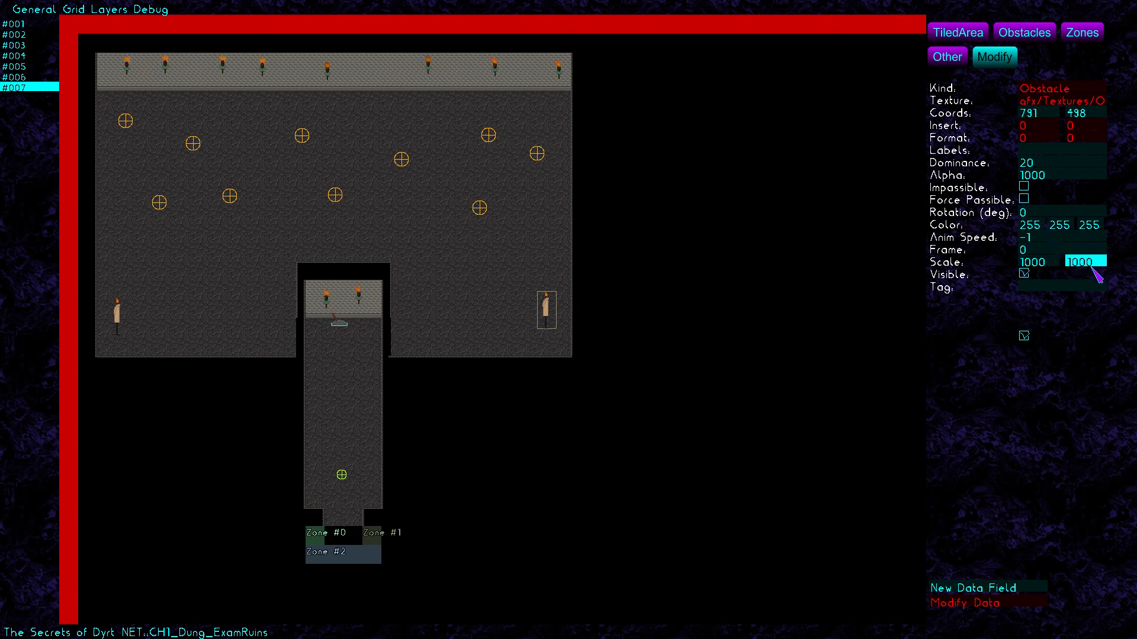
{"action": "key", "text": "BackSpace"}
{"action": "key", "text": "BackSpace"}
{"action": "key", "text": "BackSpace"}
{"action": "left_click", "coordinate": [1042, 239]}
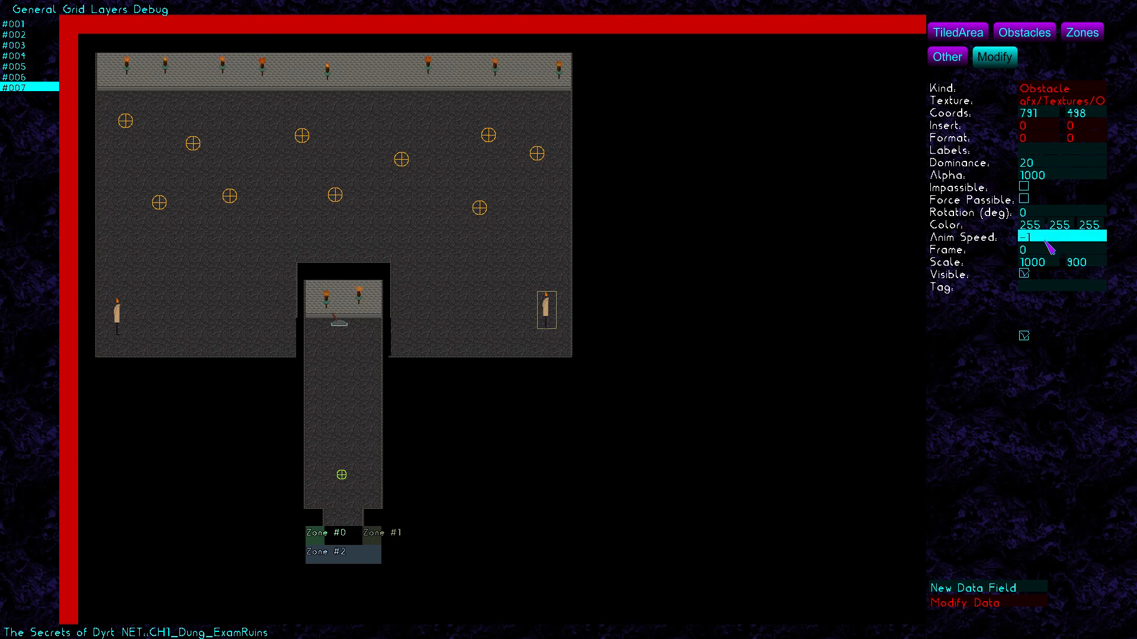
{"action": "key", "text": "BackSpace"}
{"action": "left_click", "coordinate": [1041, 215]}
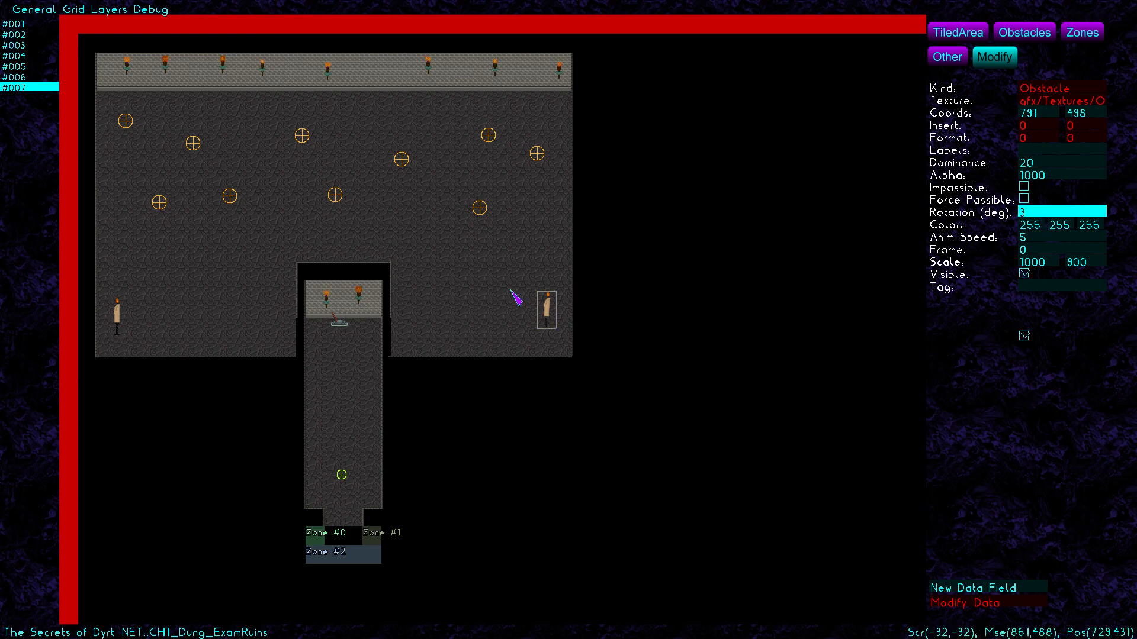
Give the left candle animation speed 8, rotation -2 and vertical scale 900
{"action": "left_click", "coordinate": [113, 313]}
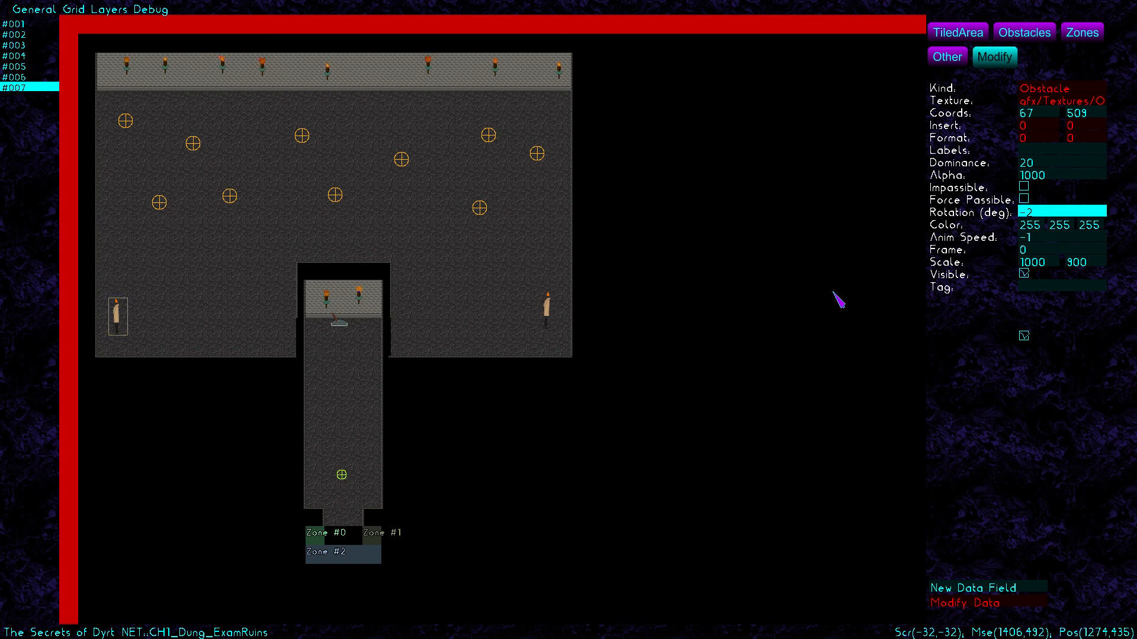
{"action": "left_click", "coordinate": [1054, 241]}
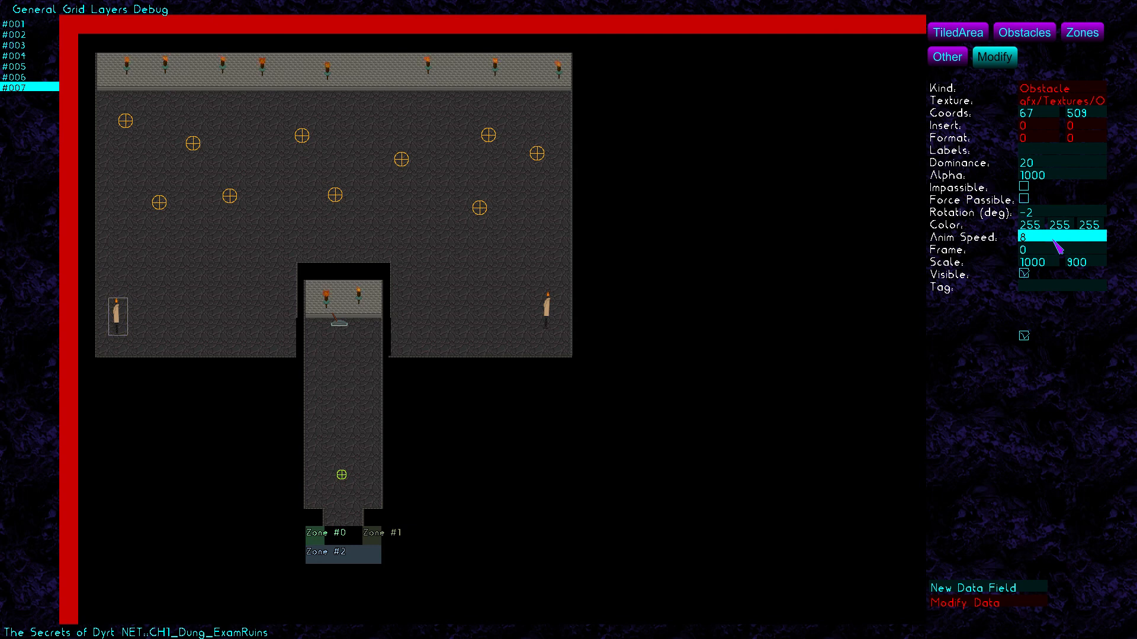
{"action": "left_click", "coordinate": [1027, 32]}
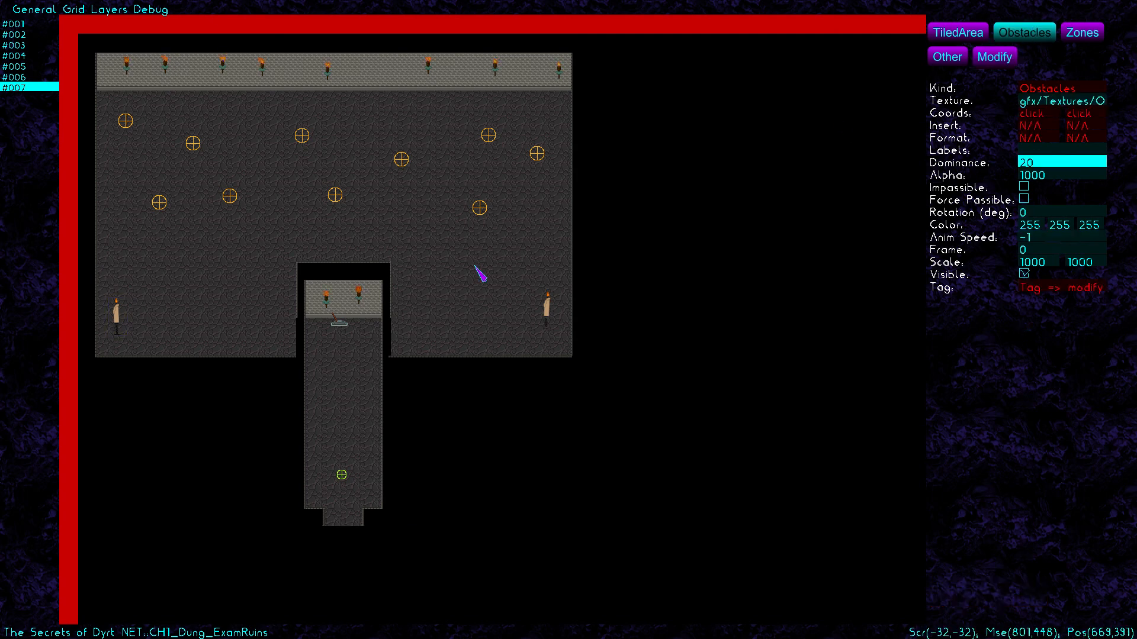
Place three red Carpet.png rugs on the room floor: left, upper right and lower right
{"action": "left_click", "coordinate": [1049, 104]}
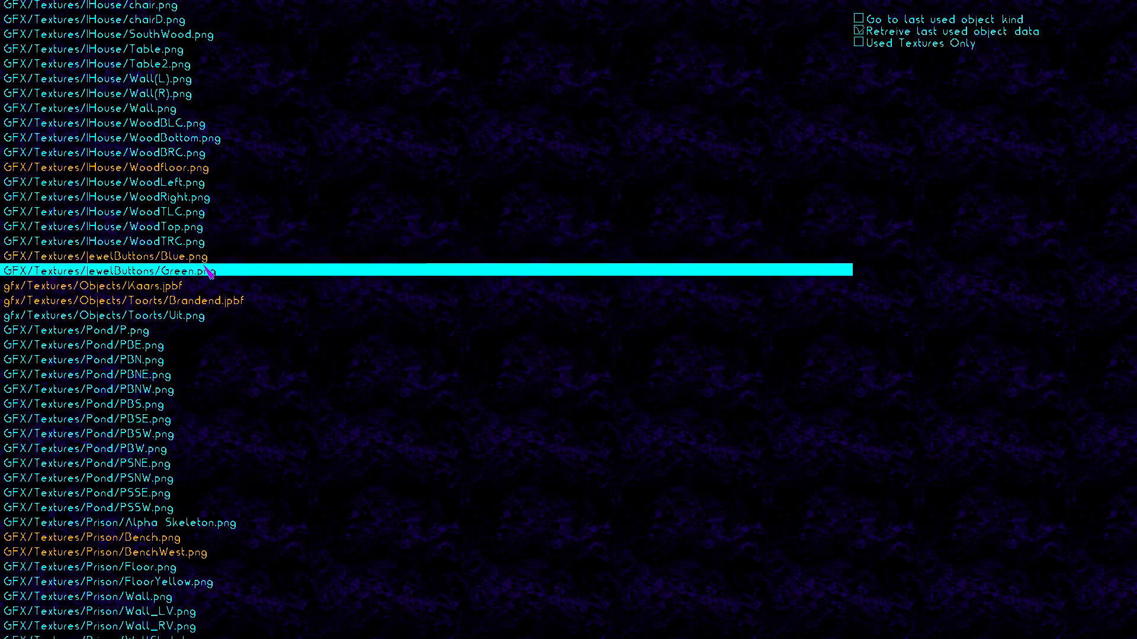
{"action": "key", "text": "Up"}
{"action": "key", "text": "Down"}
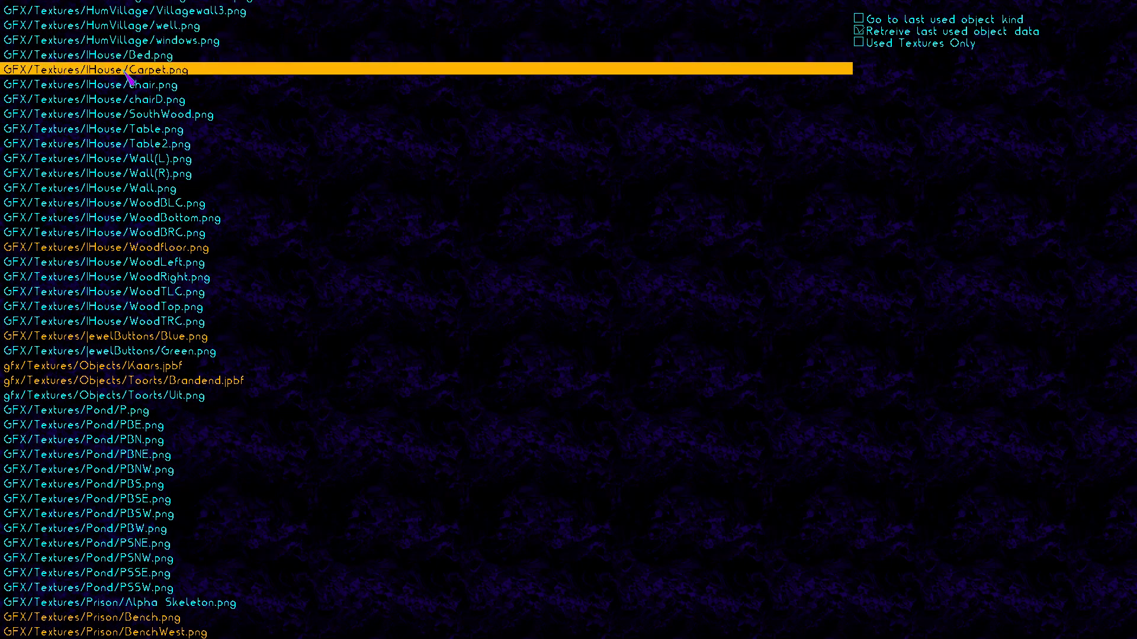
{"action": "left_click", "coordinate": [190, 68]}
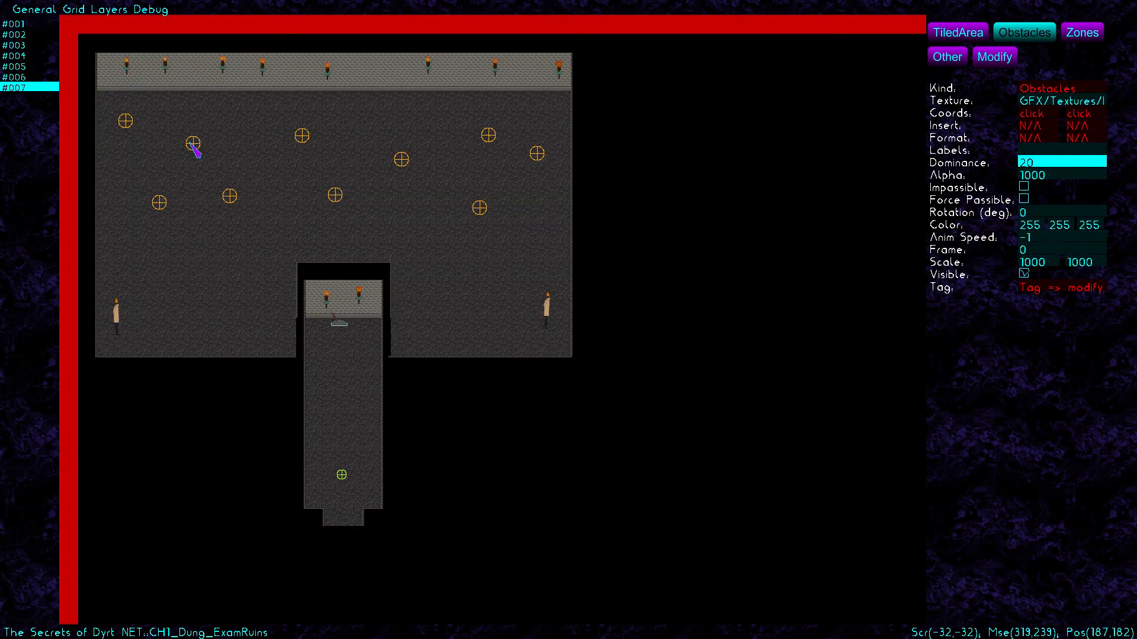
{"action": "left_click", "coordinate": [215, 219]}
{"action": "left_click", "coordinate": [450, 214]}
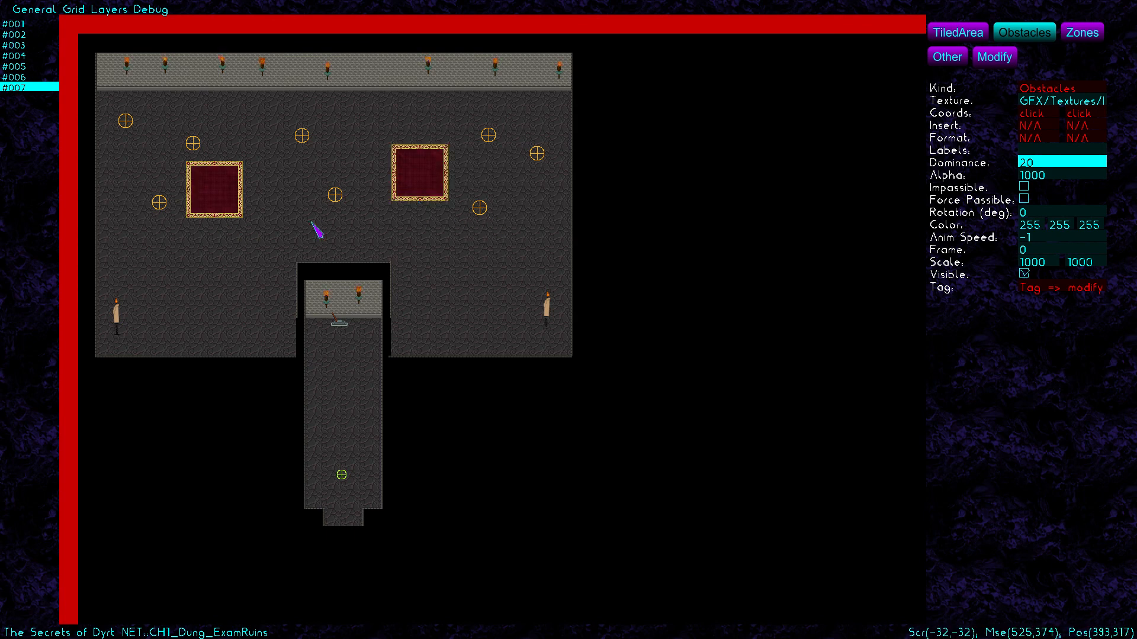
{"action": "left_click", "coordinate": [521, 282]}
{"action": "left_click", "coordinate": [950, 59]}
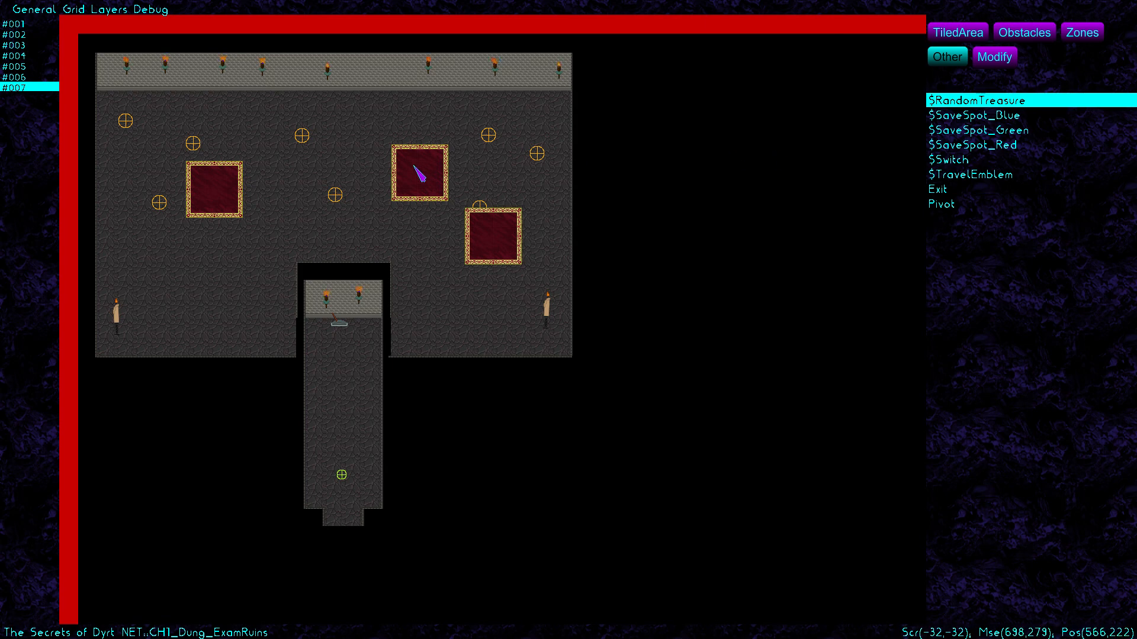
In Modify mode, give the upper-right carpet dominance 2 and rotation 30
{"action": "left_click", "coordinate": [1005, 57]}
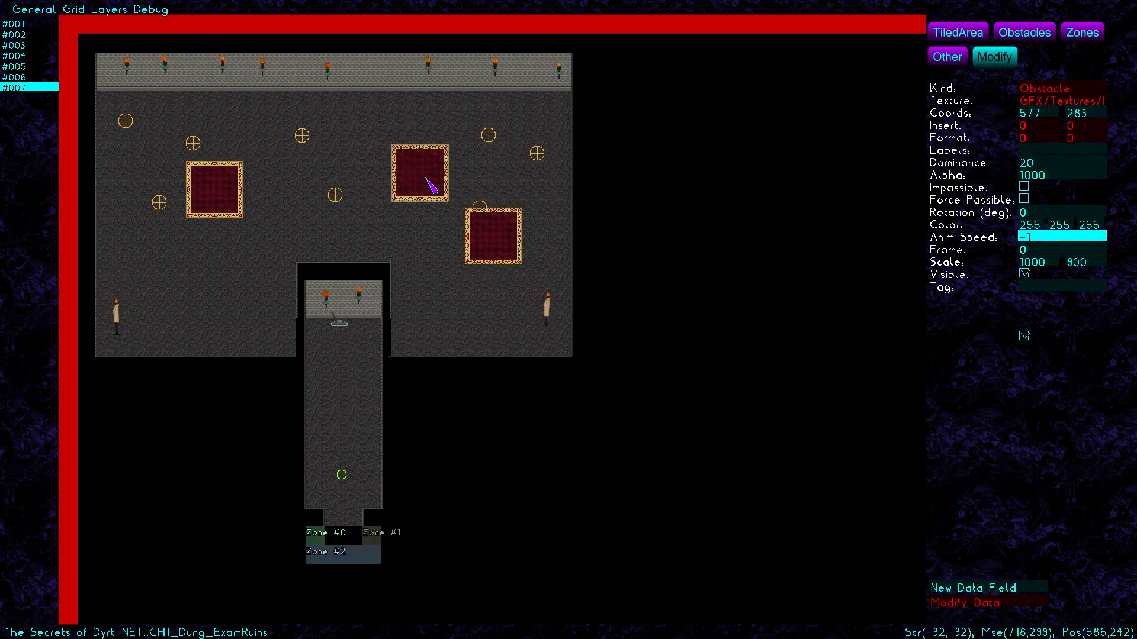
{"action": "left_click", "coordinate": [1037, 167]}
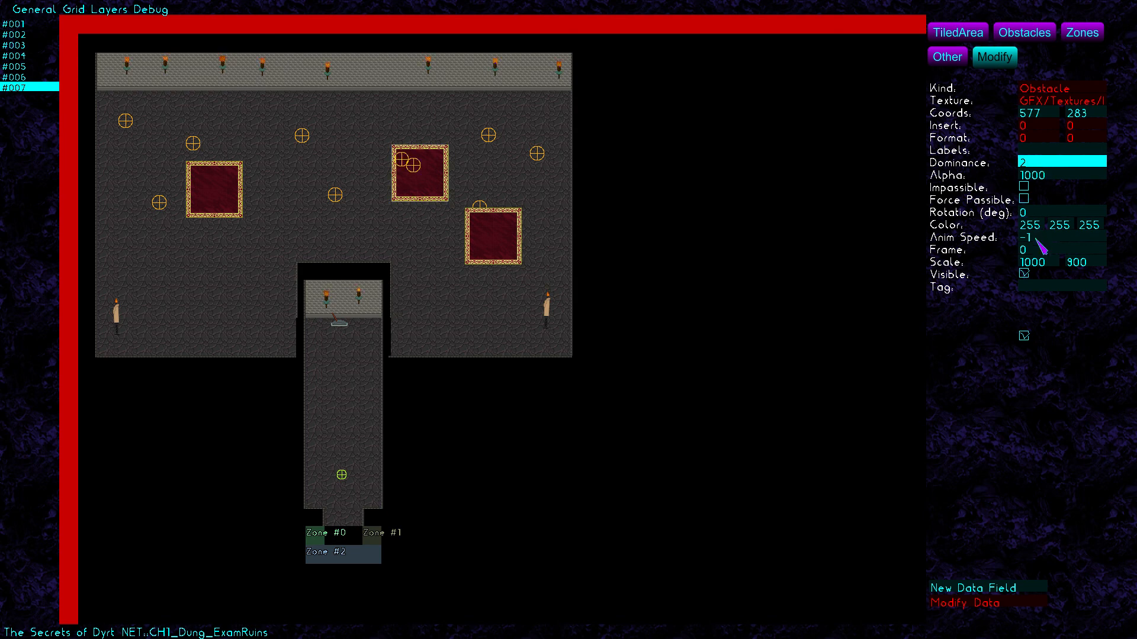
{"action": "left_click", "coordinate": [1038, 212]}
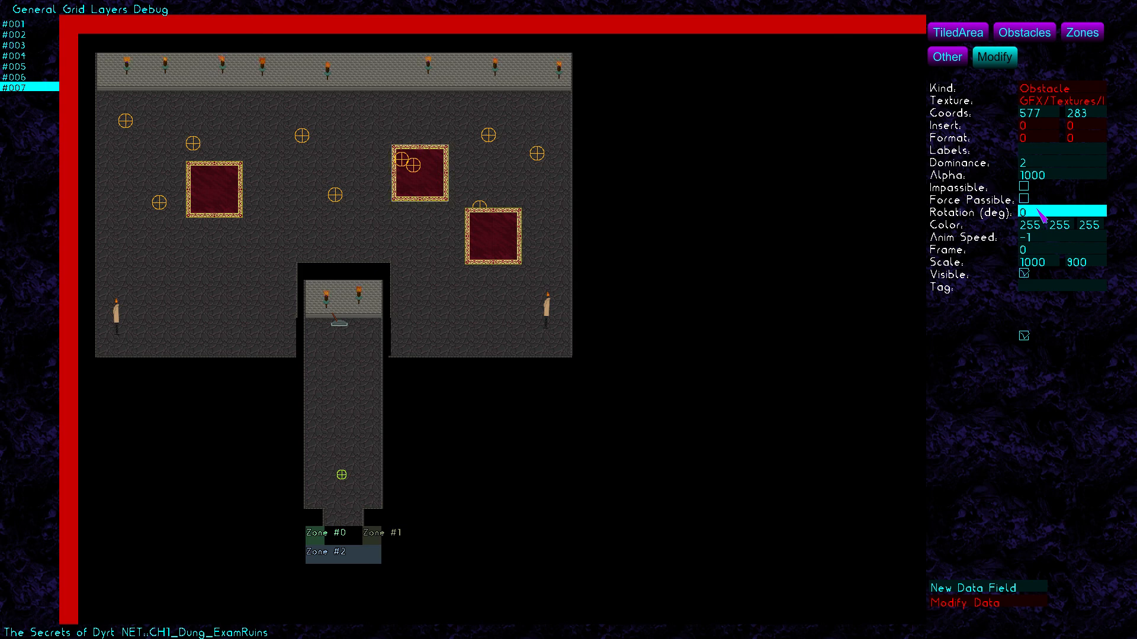
{"action": "type", "text": "30"}
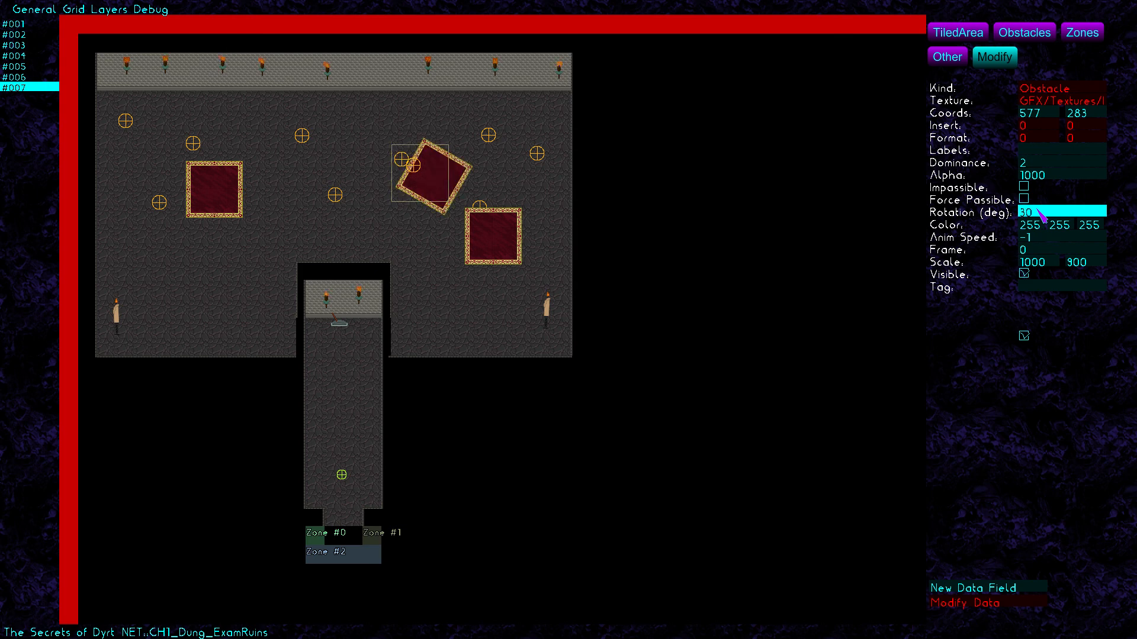
Rotate the left carpet by -40 and the lower-right carpet by 95 degrees
{"action": "left_click", "coordinate": [236, 197]}
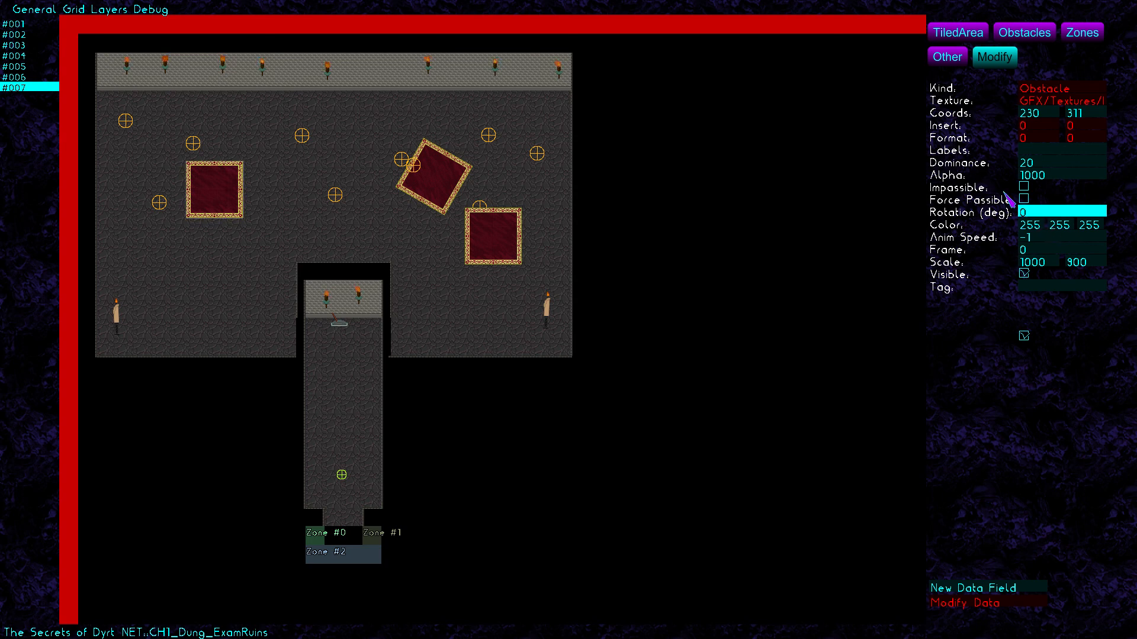
{"action": "type", "text": "-40"}
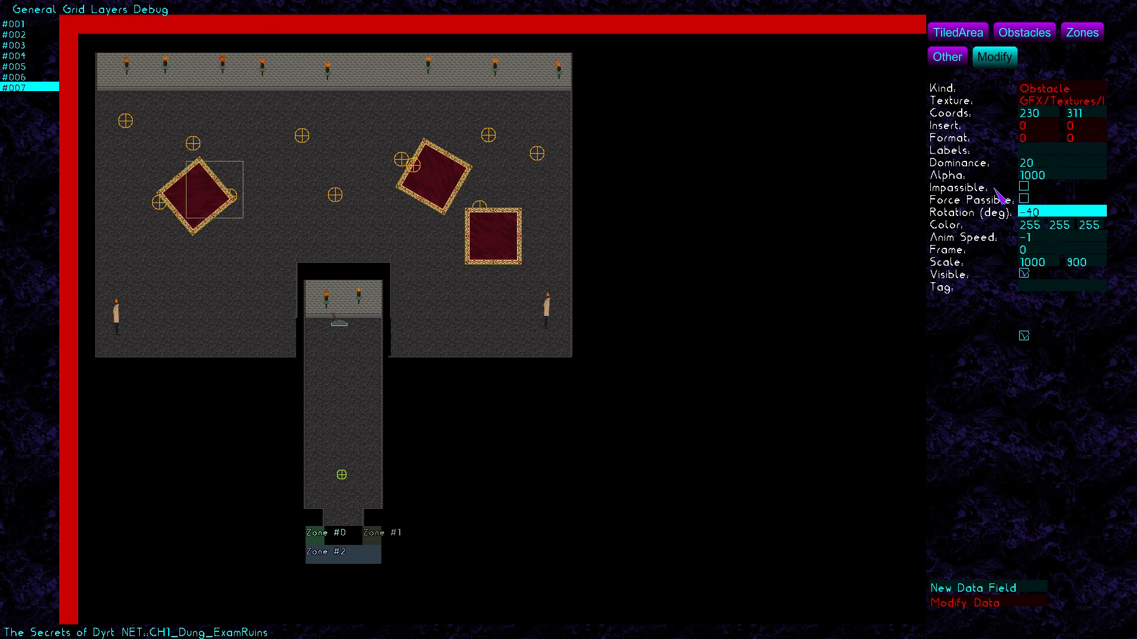
{"action": "left_click", "coordinate": [507, 240]}
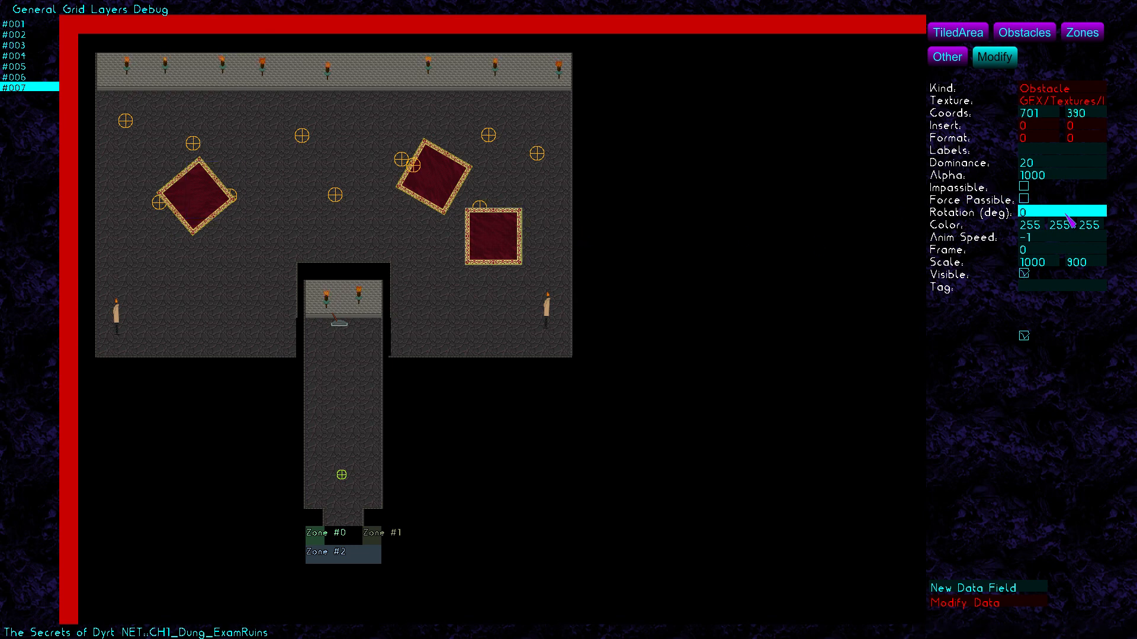
{"action": "type", "text": "95"}
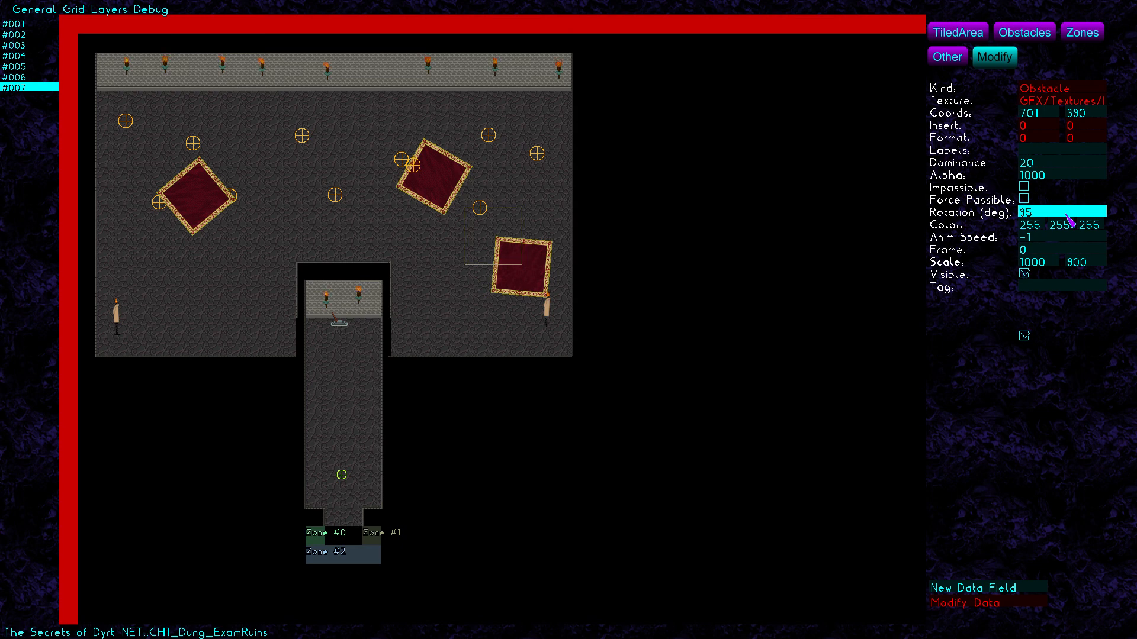
Reselect the lower-right and left carpets to check their rotation
{"action": "left_click", "coordinate": [633, 228]}
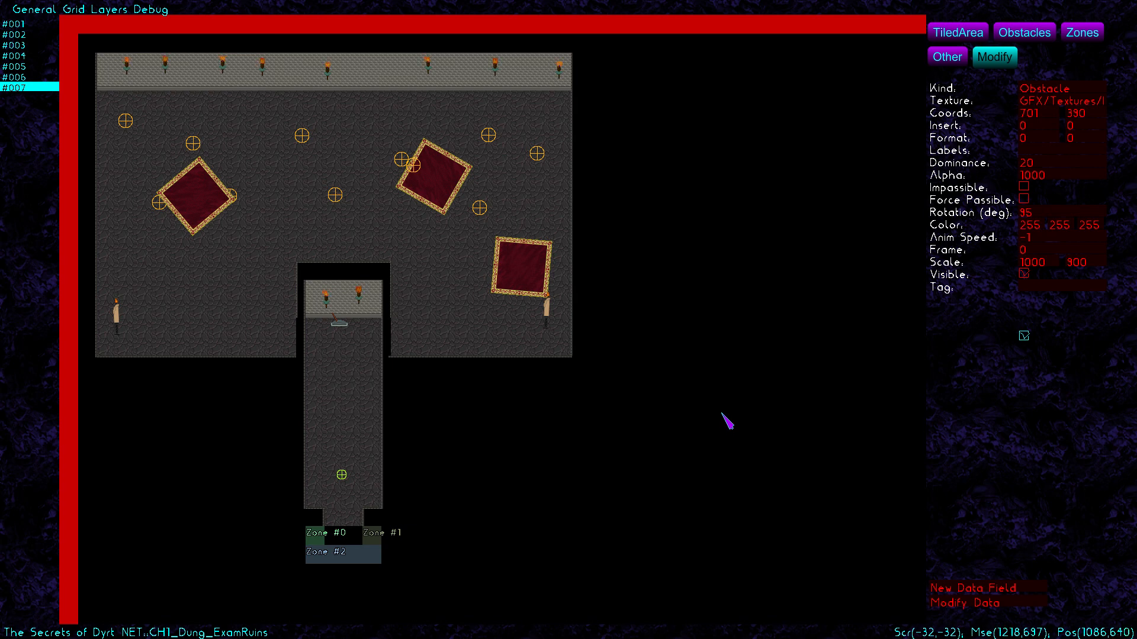
{"action": "left_click", "coordinate": [499, 246]}
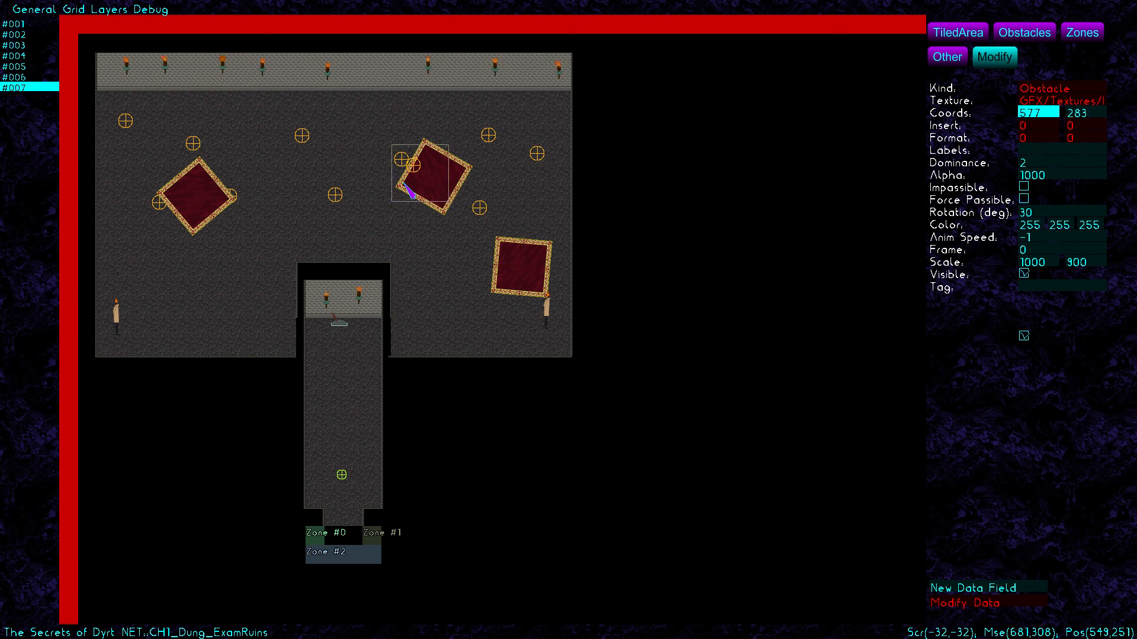
{"action": "left_click", "coordinate": [202, 188]}
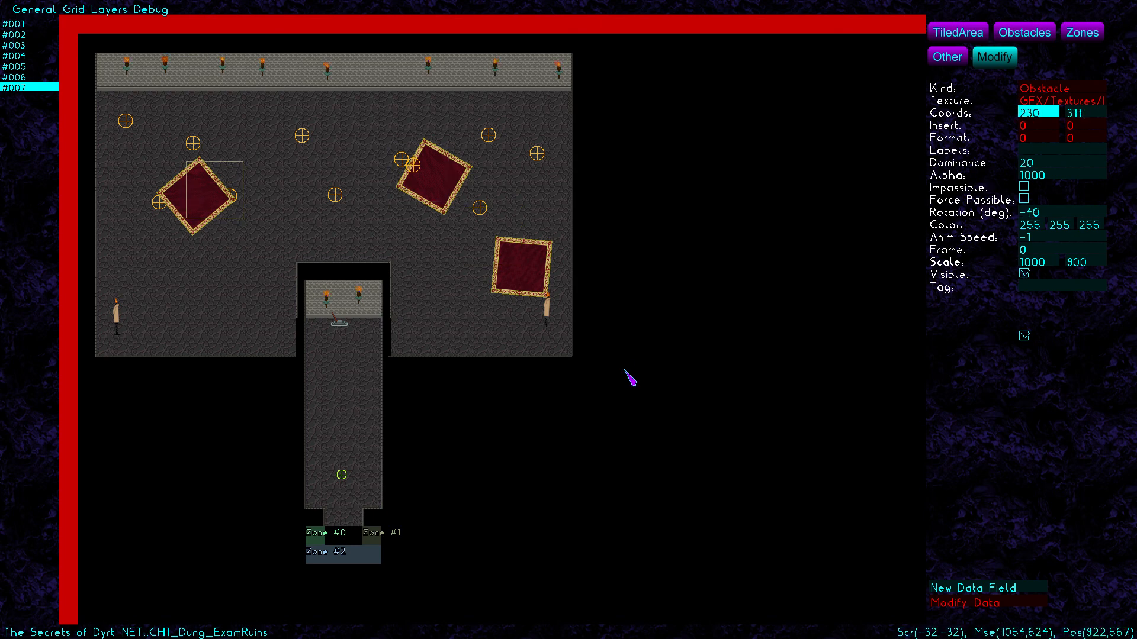
Lower the left carpet's dominance from 20 to 2, then select the lower-right carpet
{"action": "left_click", "coordinate": [661, 296]}
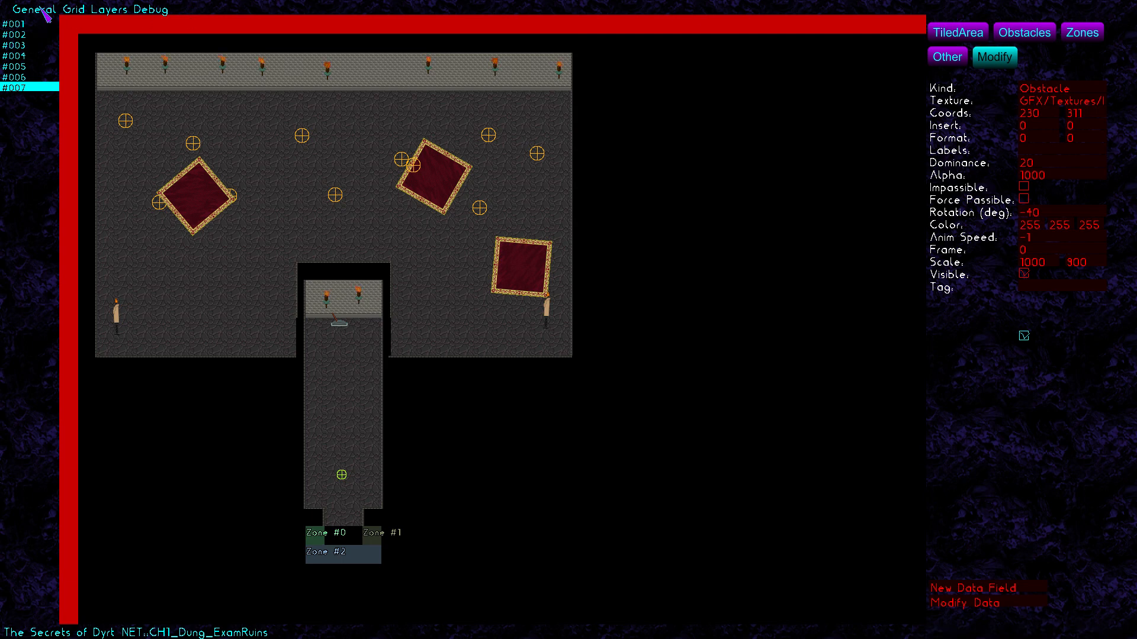
{"action": "left_click", "coordinate": [192, 189]}
{"action": "left_click", "coordinate": [1037, 161]}
{"action": "key", "text": "BackSpace"}
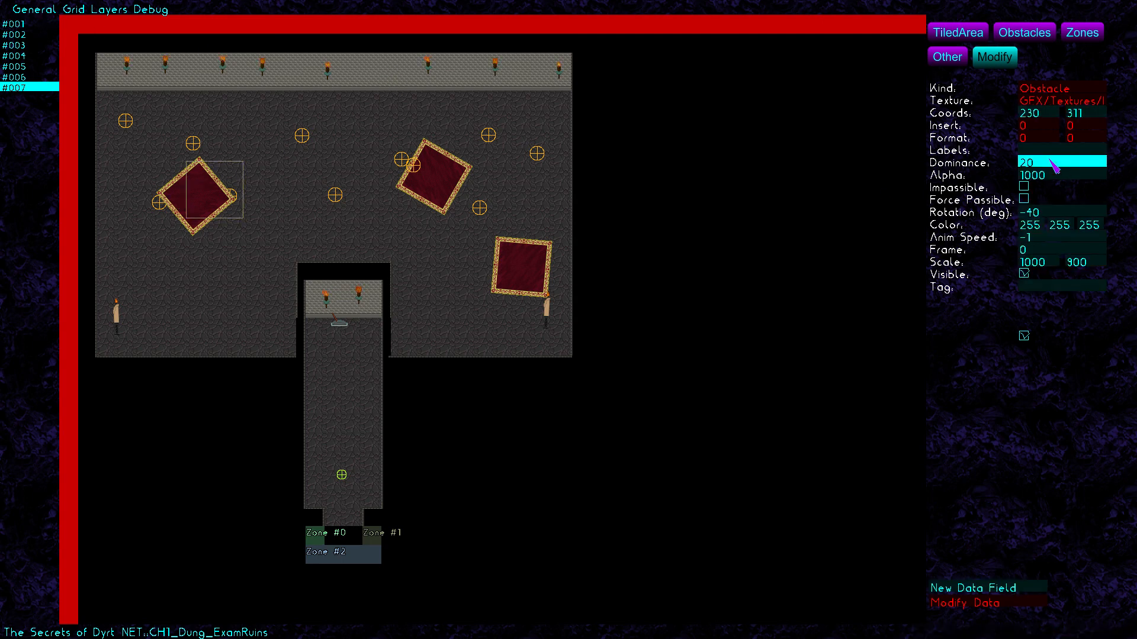
{"action": "left_click", "coordinate": [466, 178]}
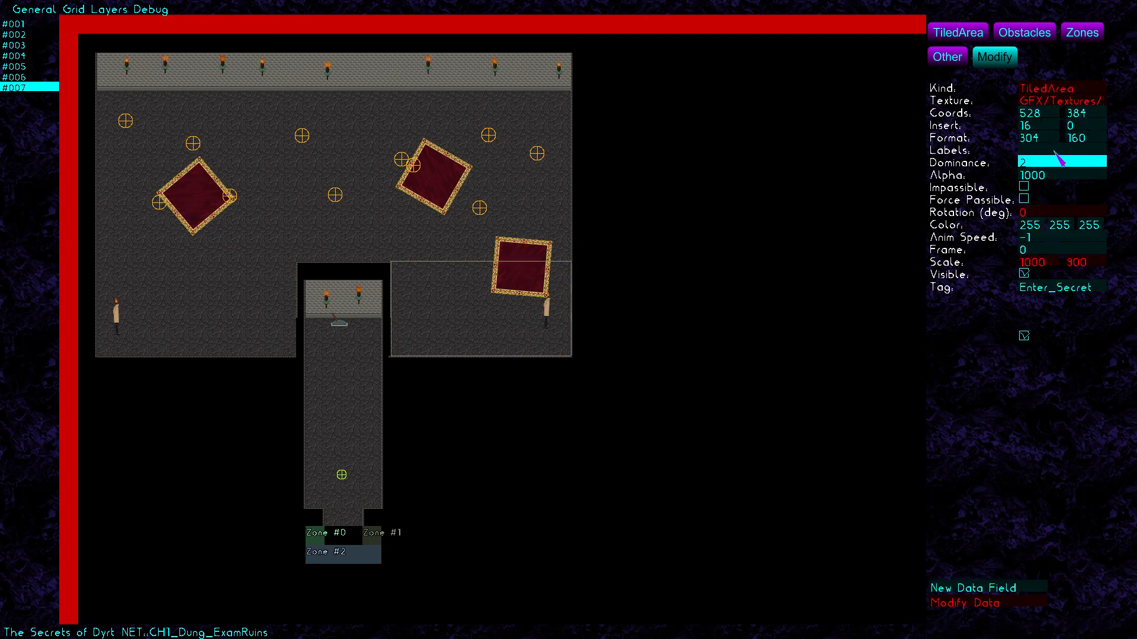
{"action": "left_click", "coordinate": [520, 252]}
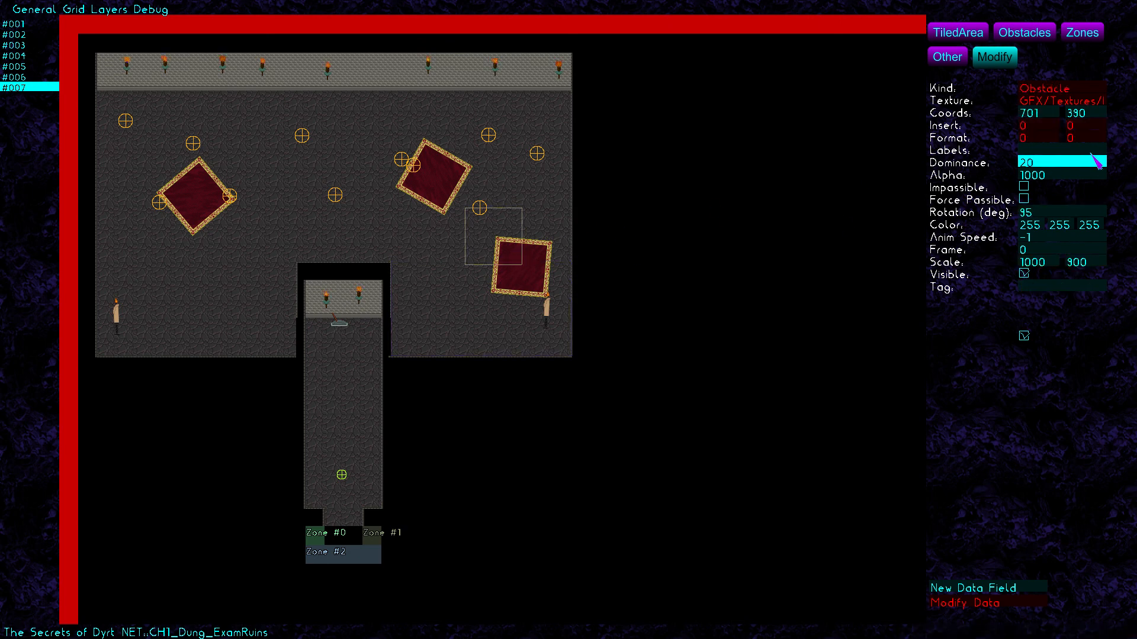